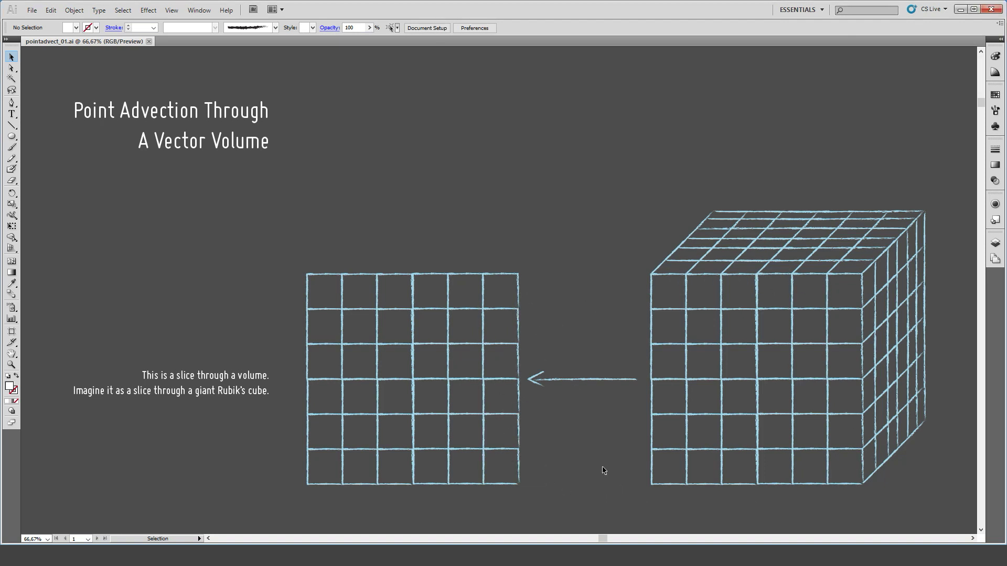
- Scroll down to the 'Let's put a point' artboard with the orange point in the arrow grid
scroll(596, 464, "down", 10)
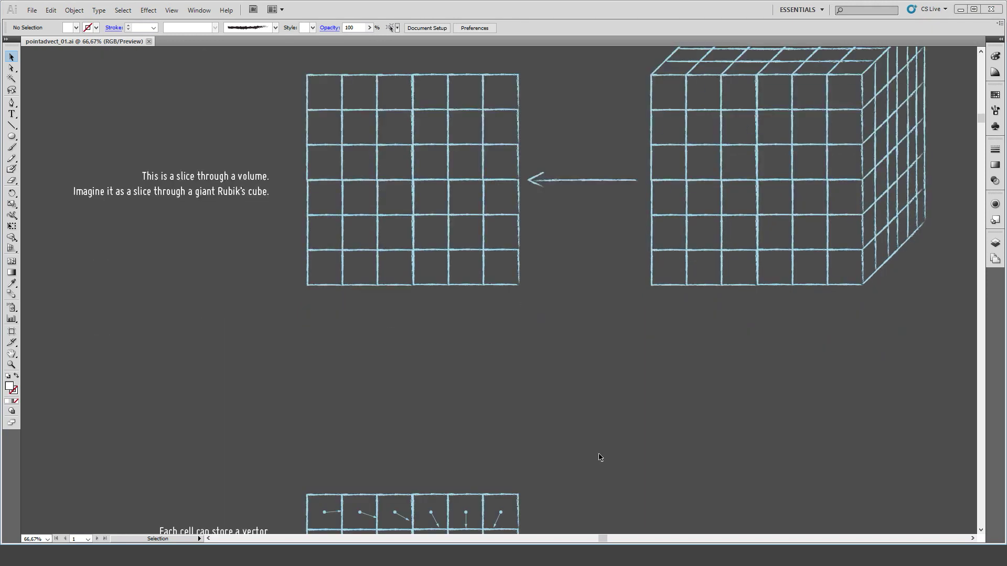
scroll(601, 458, "down", 1)
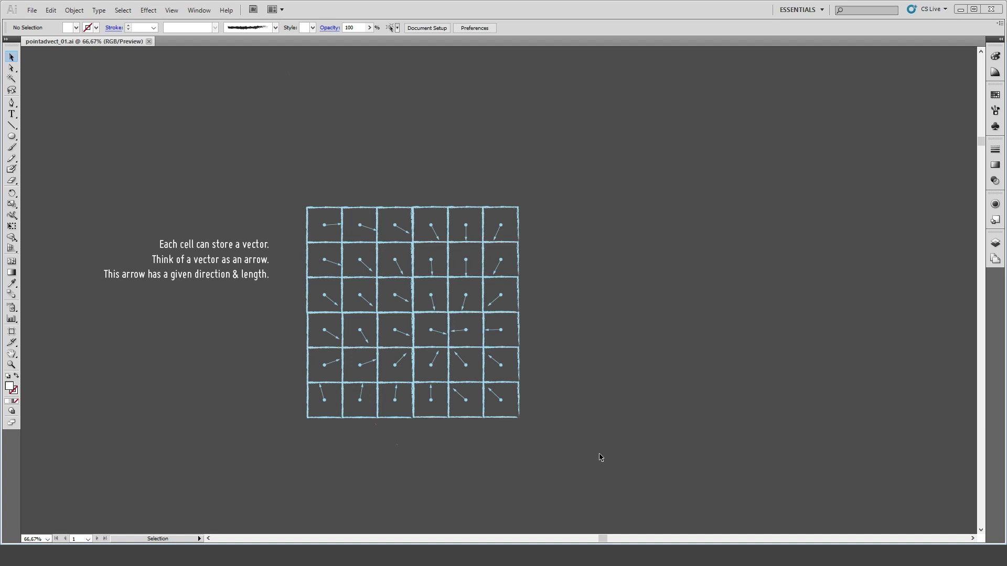
scroll(601, 457, "down", 10)
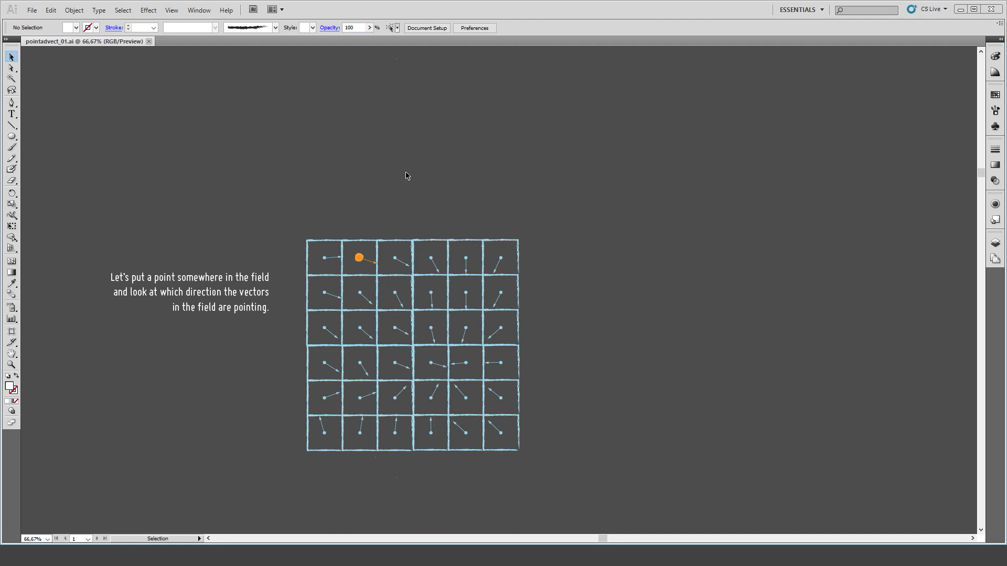
- Scroll down to the 'Let's move the point' artboard
scroll(587, 231, "down", 8)
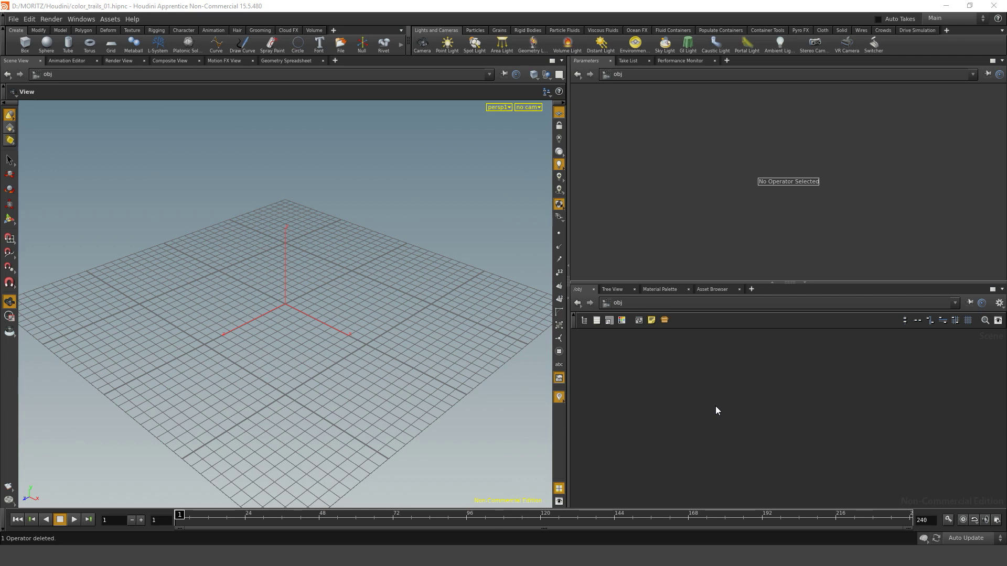
- Create a geo1 Geometry object, dive inside, and delete its default file1 node
key("Tab")
type("geo")
key("Return")
left_click(717, 407)
double_click(715, 406)
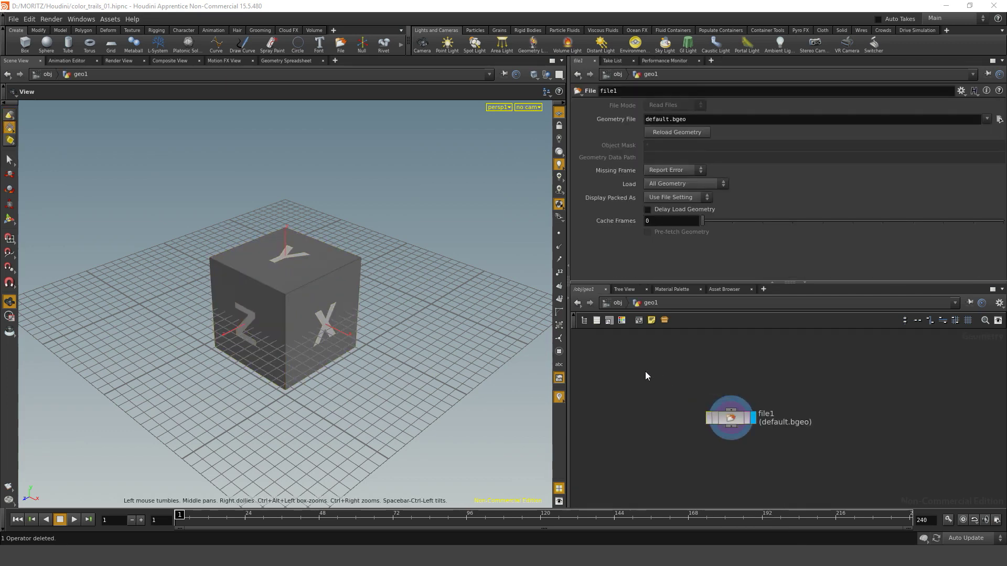
key("Delete")
- Add a grid1 node inside geo1 and set its Size to 2
key("Tab")
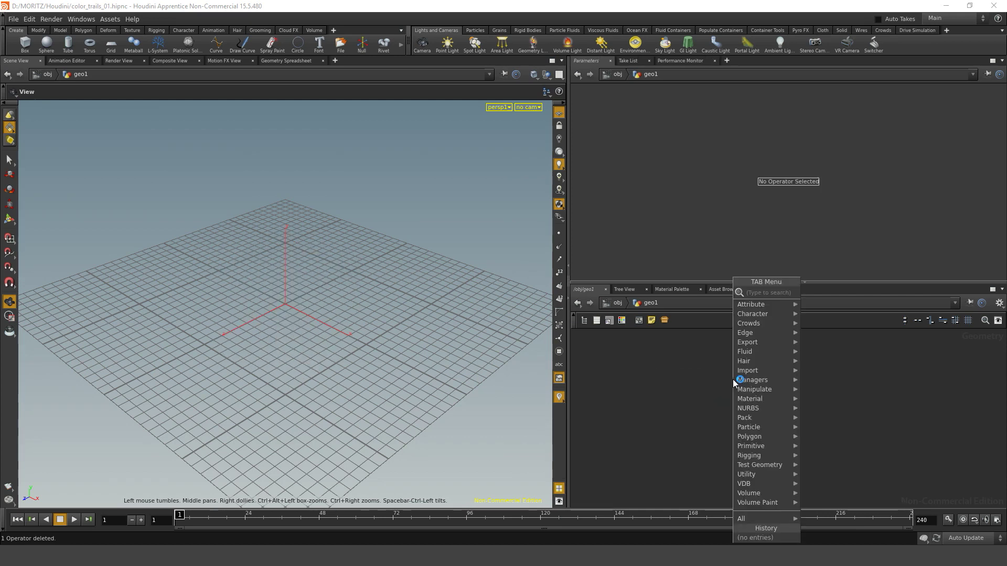
type("grid")
key("Return")
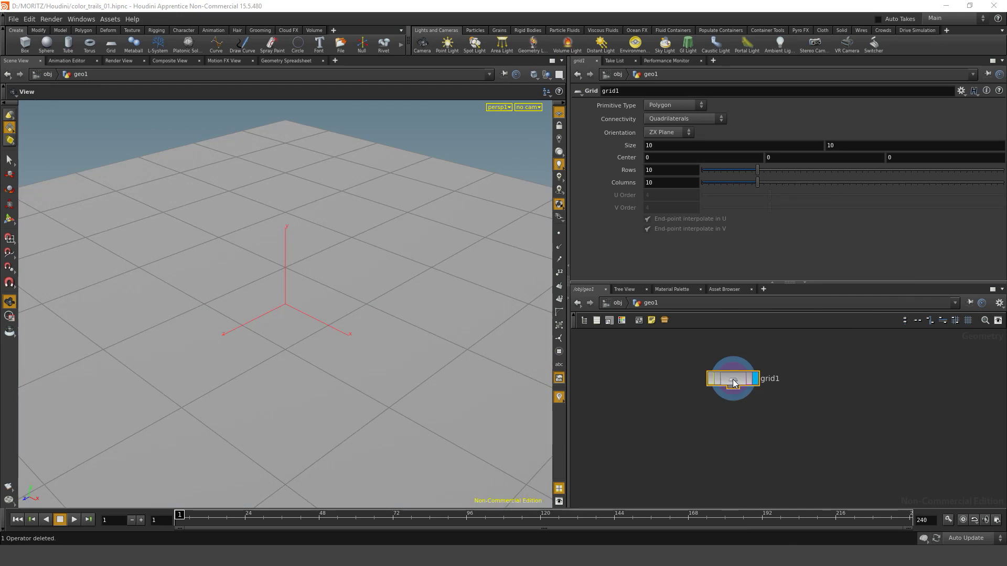
left_click_drag(734, 383, 663, 385)
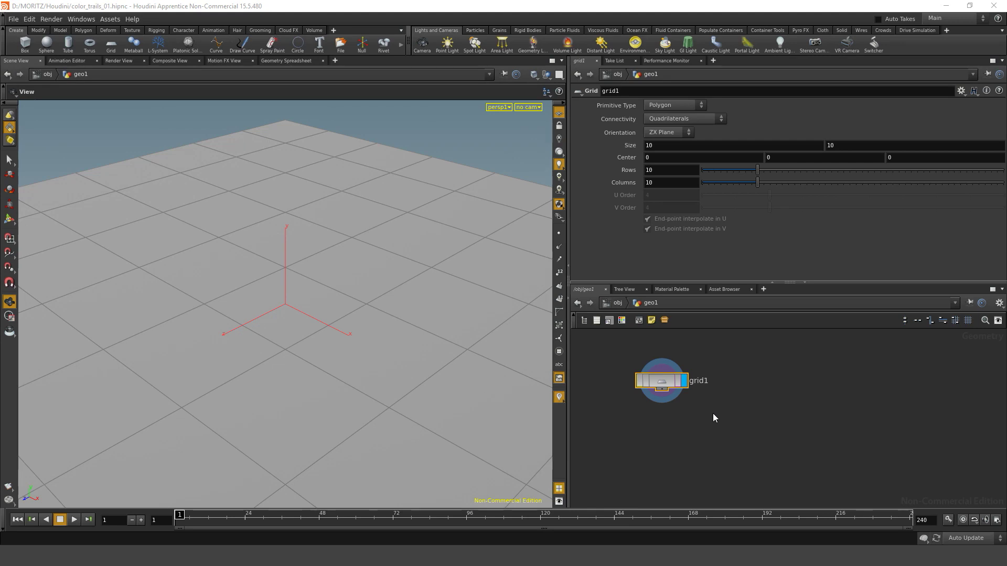
left_click(650, 145)
type("2")
key("Return")
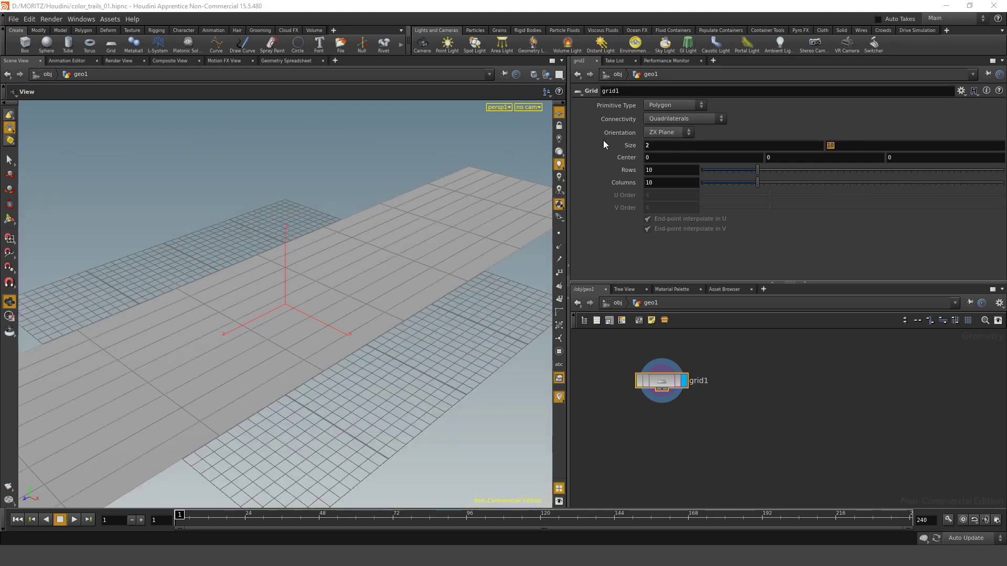
key("Tab")
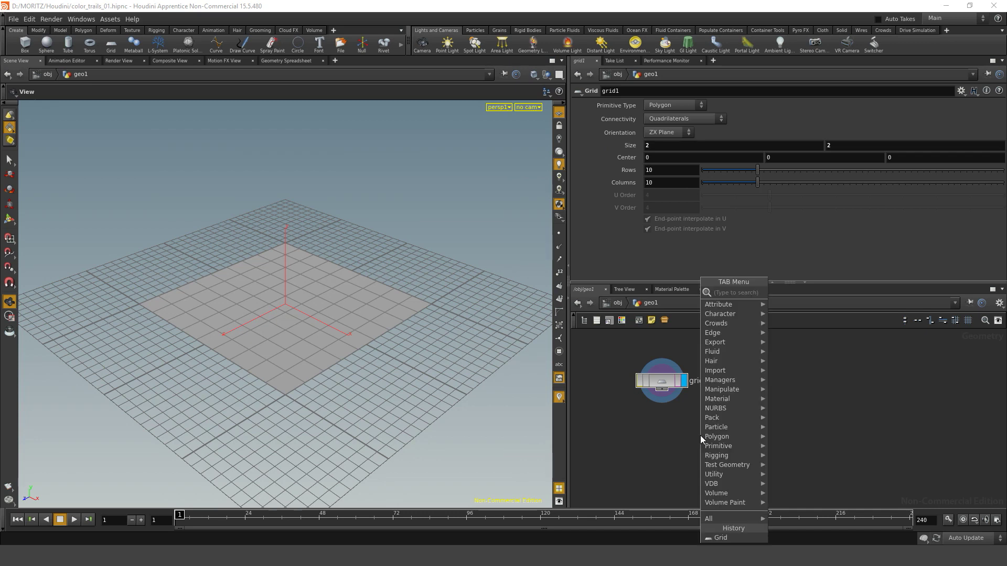
- Add scatter1 fed by grid1, hide the reference grid, and orbit to view the points
type("scatter")
key("Return")
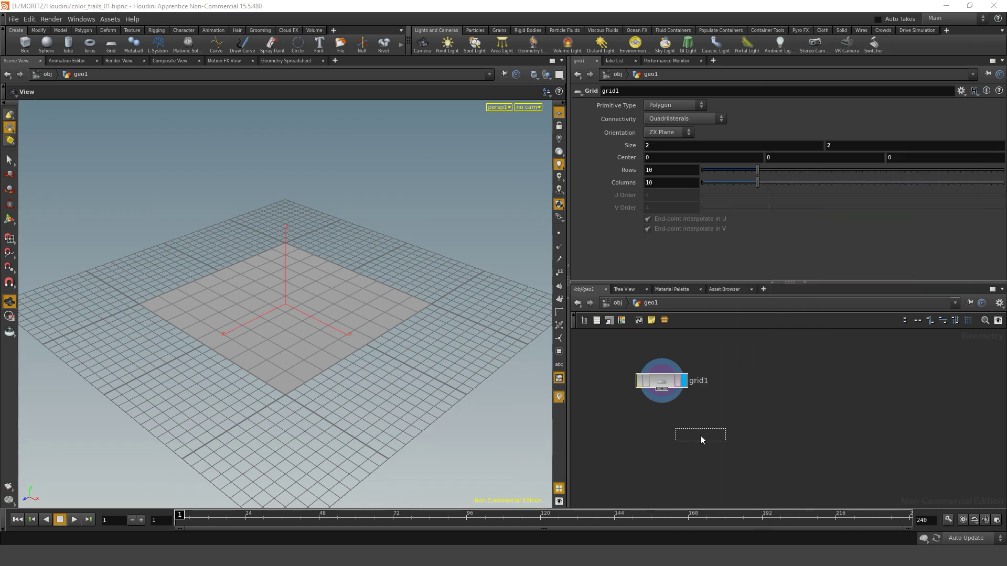
left_click(666, 439)
left_click_drag(660, 391, 673, 427)
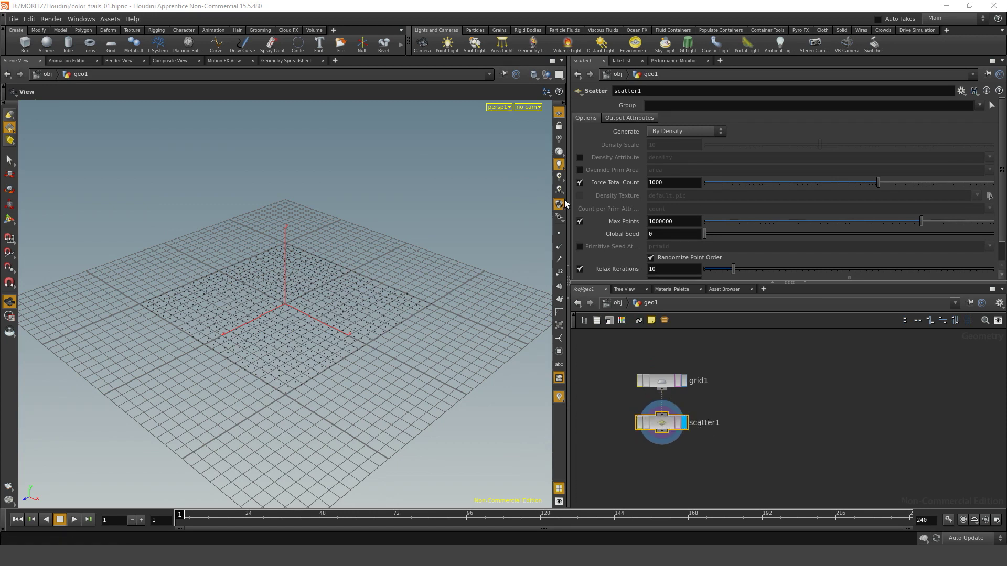
left_click(560, 115)
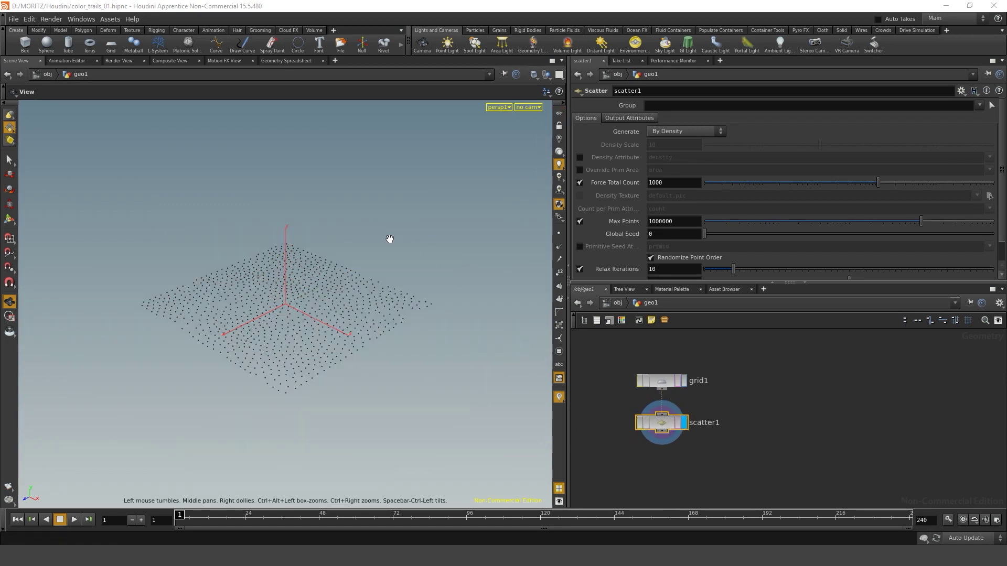
left_click_drag(389, 239, 391, 292)
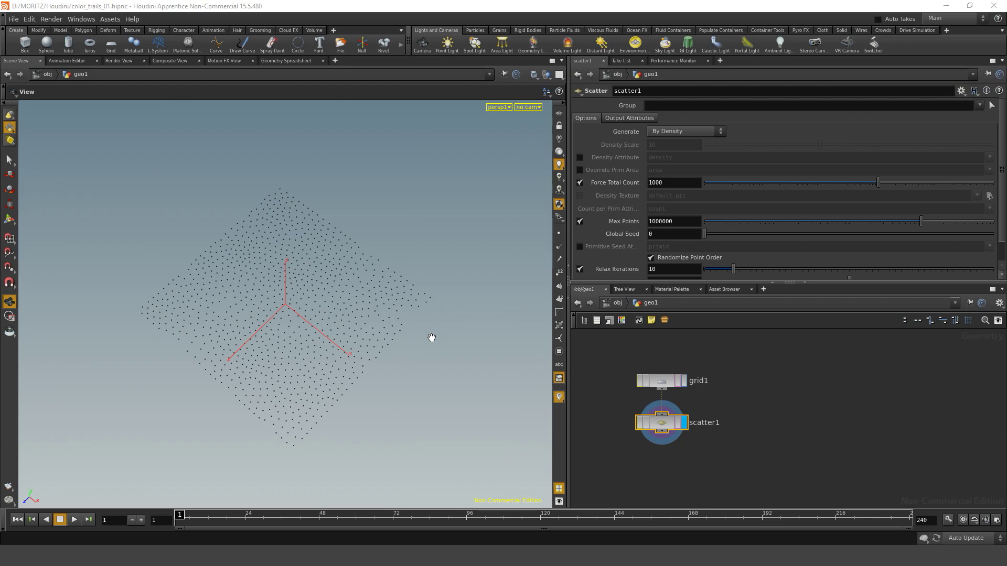
key("Tab")
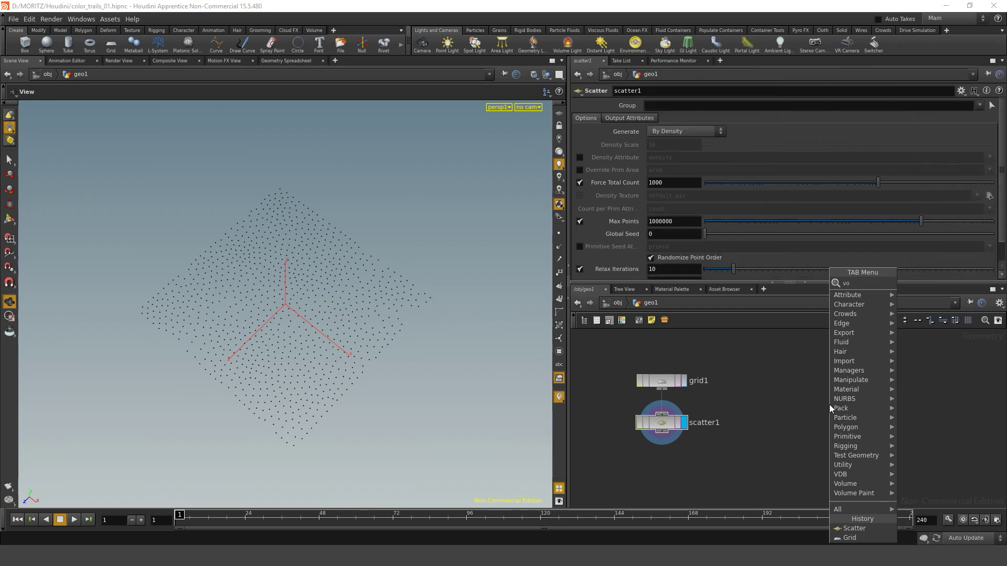
- Add a displayed volume1 node with scatter1 templated as a reference
type("volume")
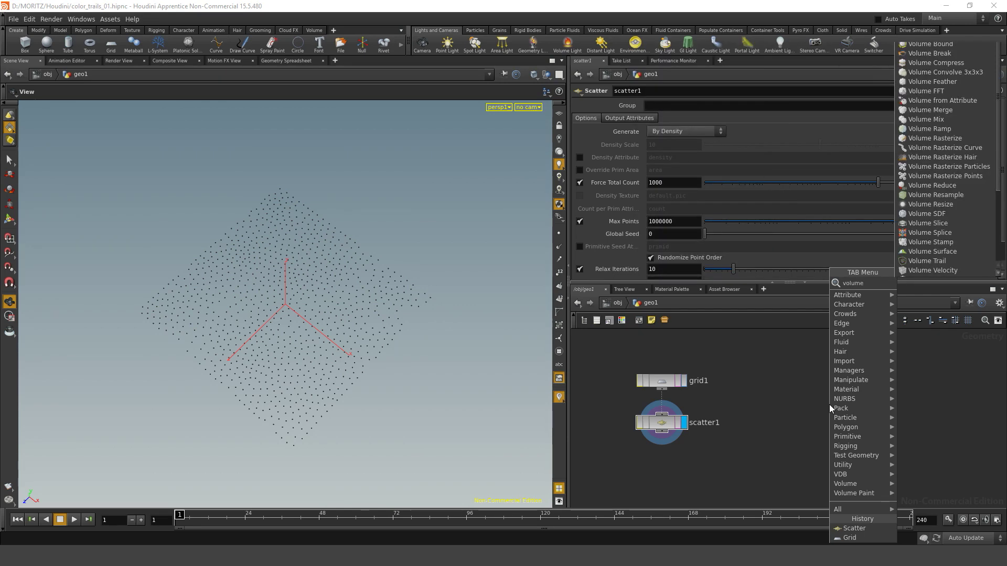
key("Return")
left_click(829, 405)
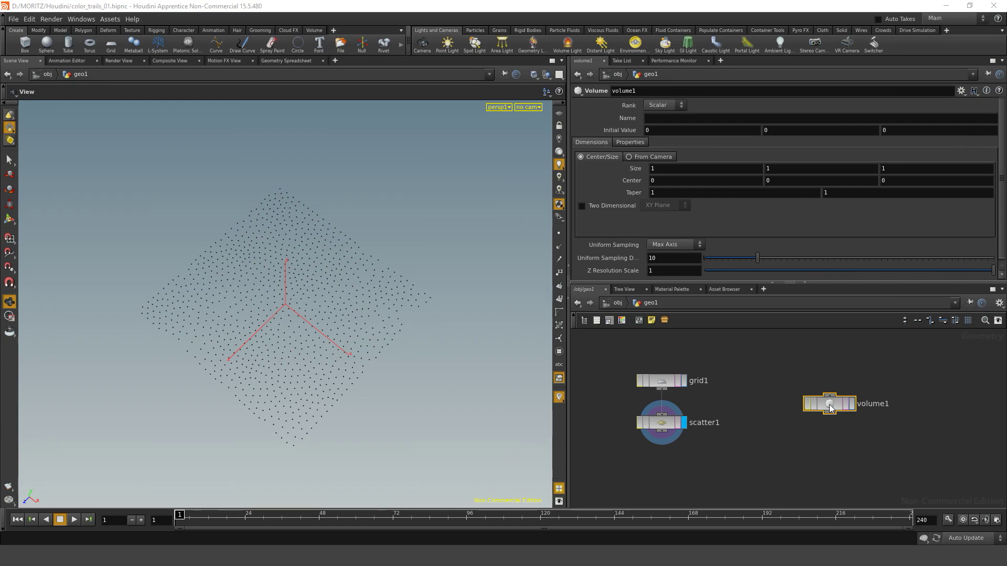
left_click_drag(852, 410, 825, 397)
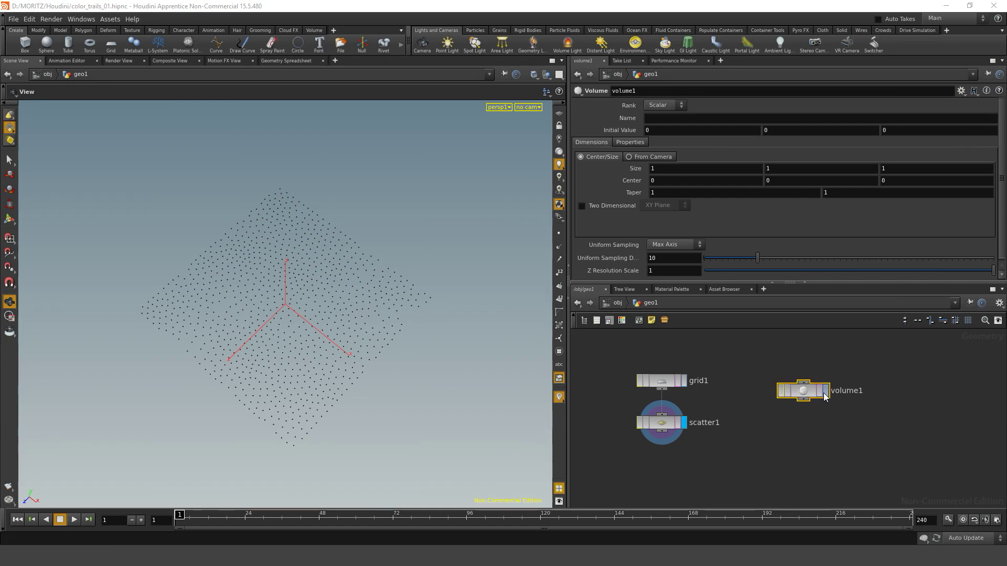
left_click(826, 392)
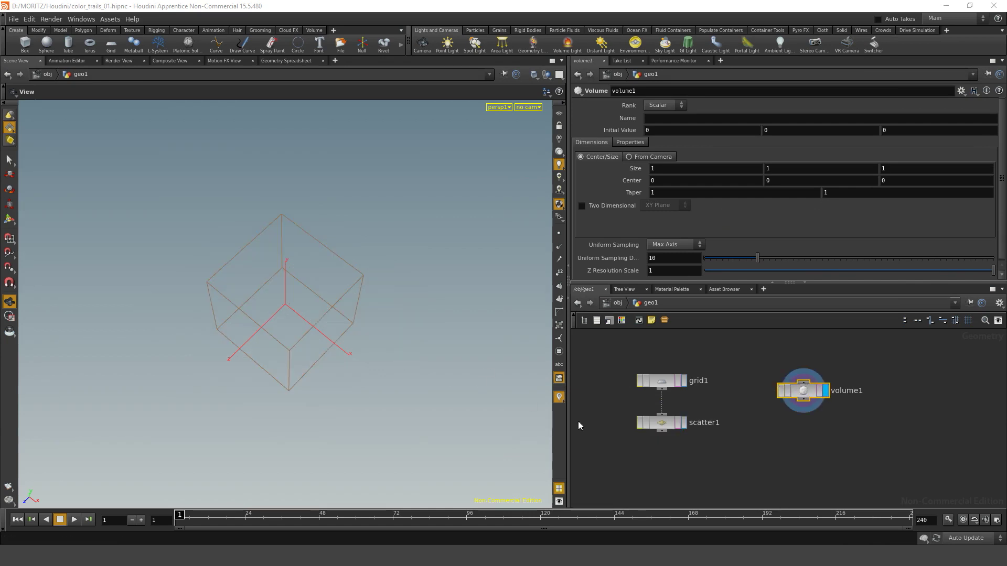
left_click(679, 423)
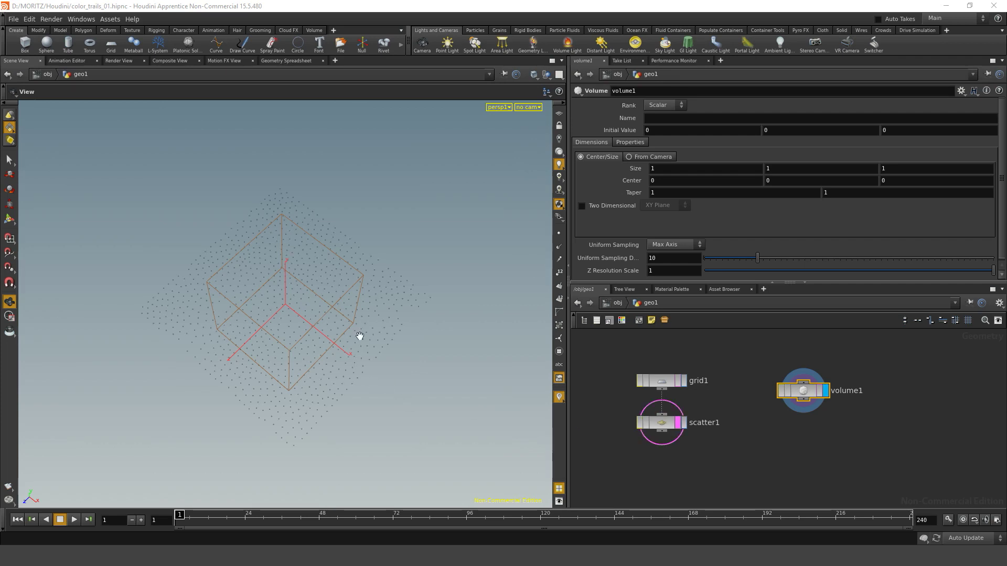
left_click_drag(333, 333, 378, 278)
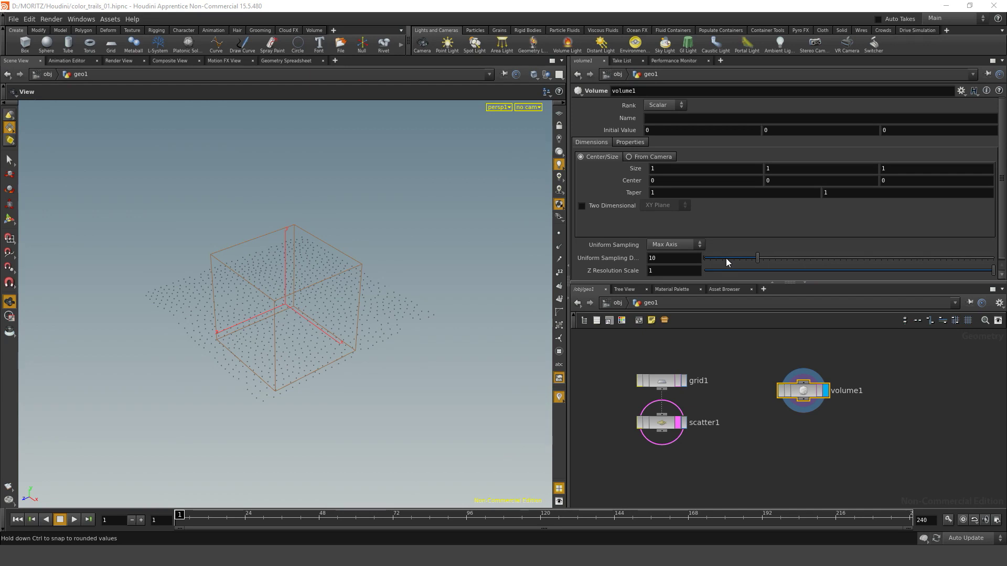
- Set volume1's Size to 4, 4, 4
left_click(654, 168)
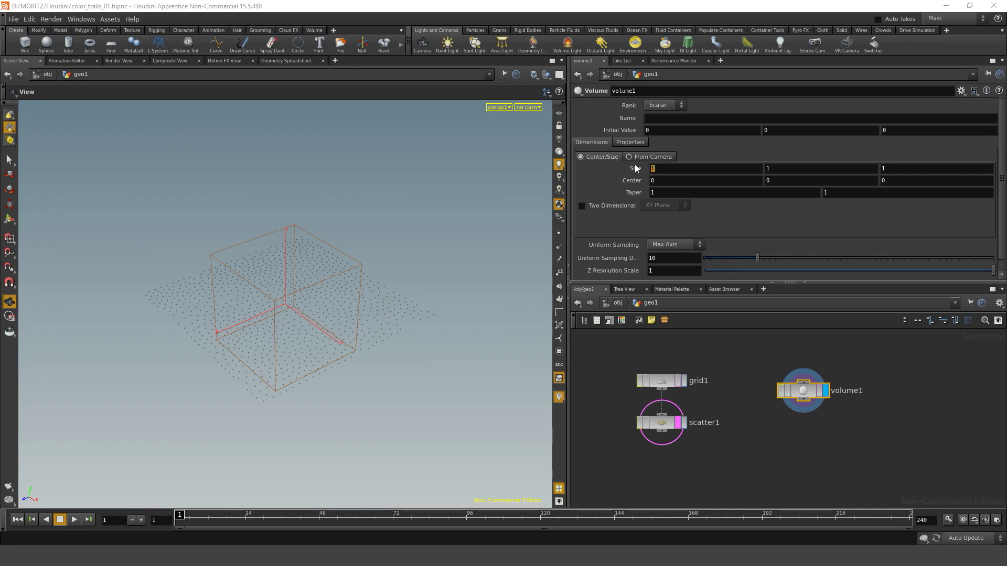
type("4")
key("Tab")
type("4")
key("Tab")
type("4")
key("Return")
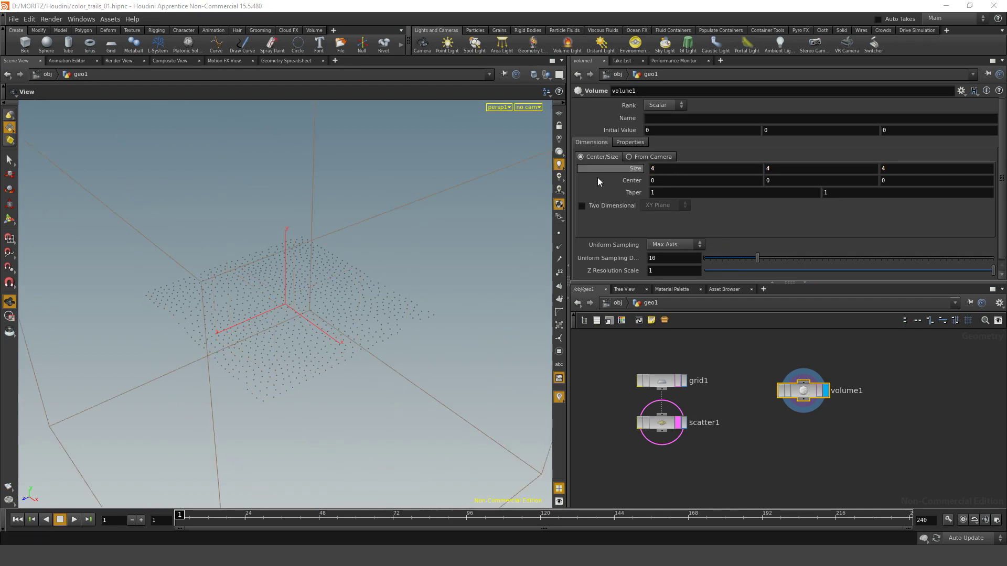
- Set volume1's Uniform Sampling Divisions to 50
scroll(490, 278, "down", 5)
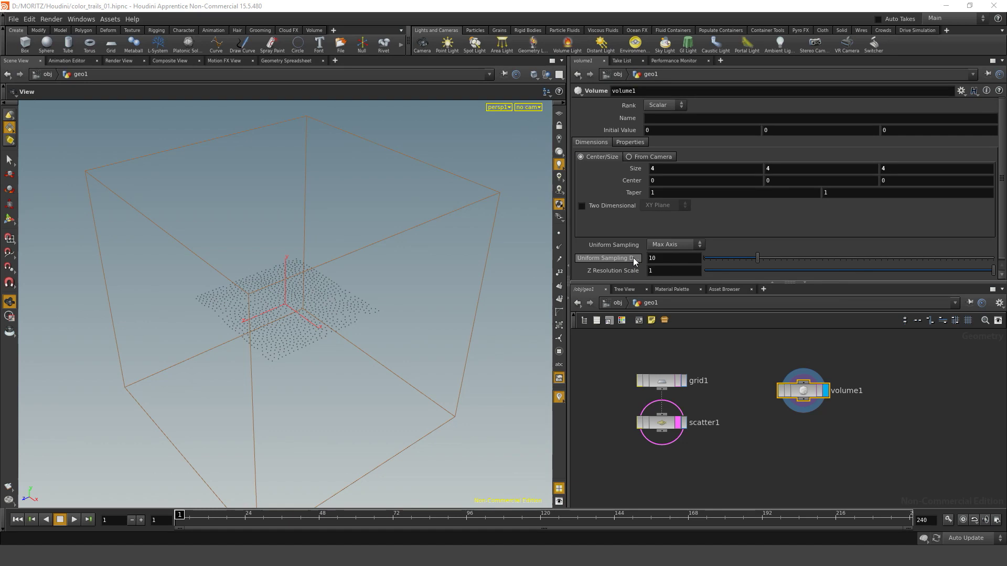
left_click_drag(661, 259, 647, 258)
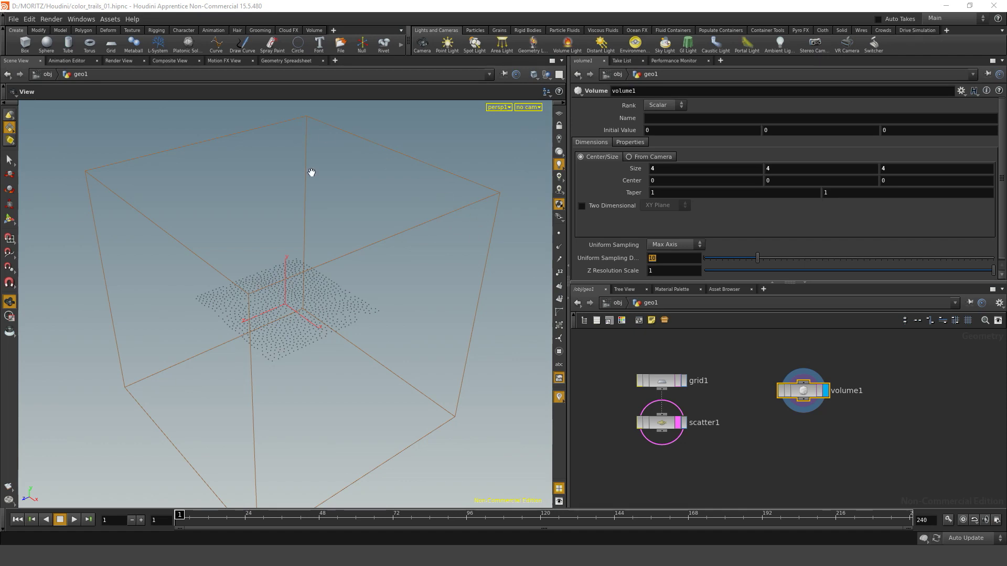
right_click(637, 258)
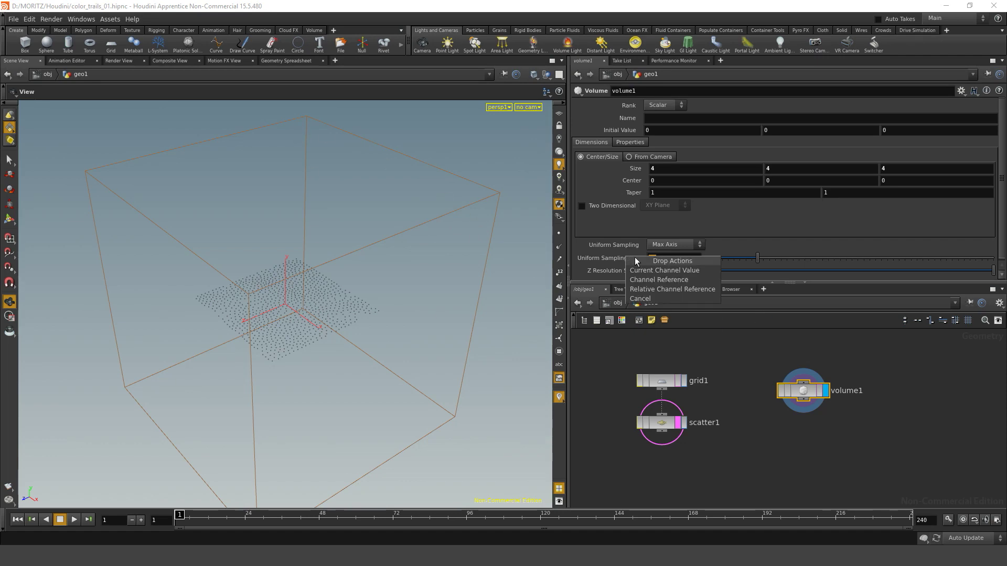
key("Escape")
left_click(670, 259)
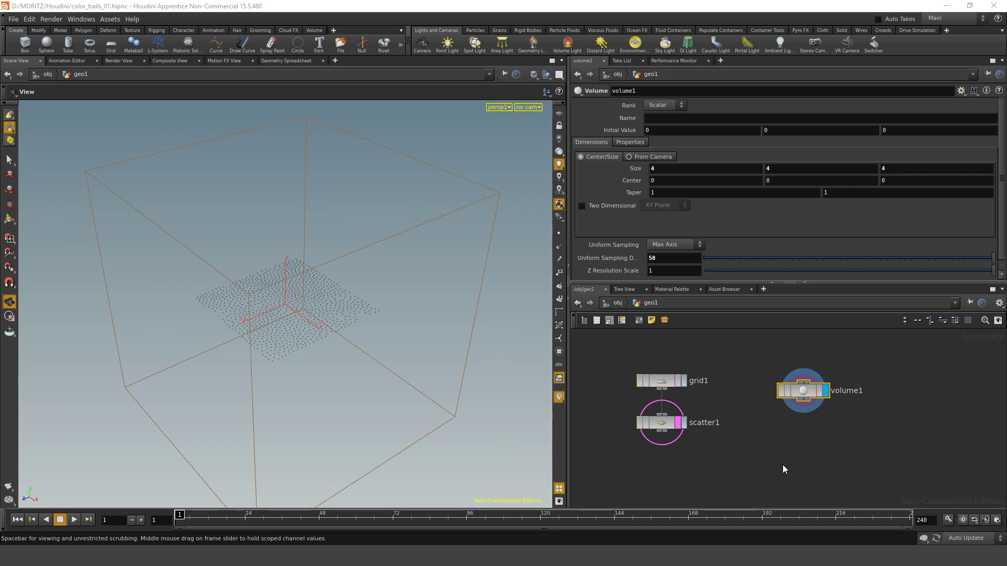
middle_click_drag(782, 465, 786, 444)
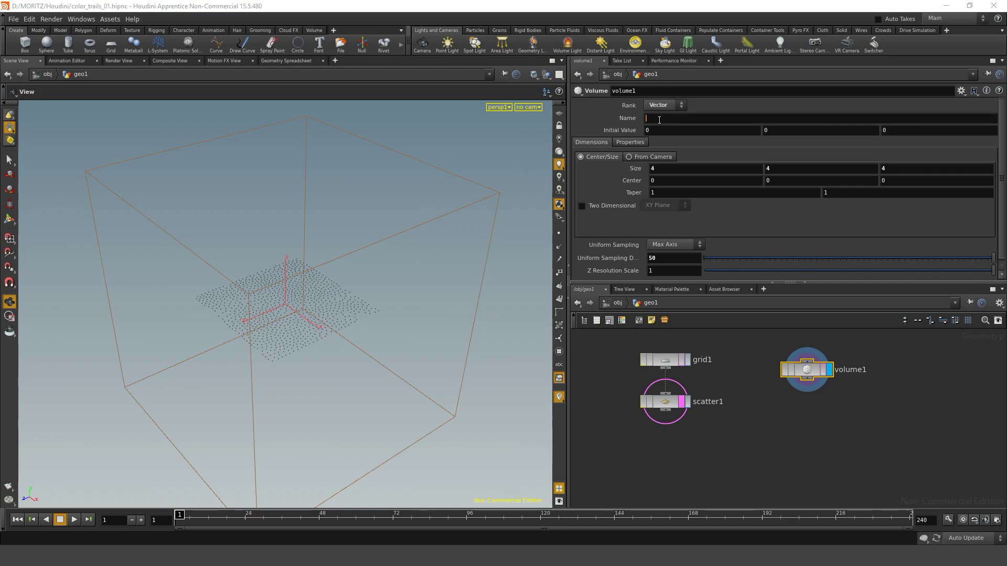
- Enter vel in volume1's Name field and commit it
left_click(659, 119)
type("vel")
left_click(802, 433)
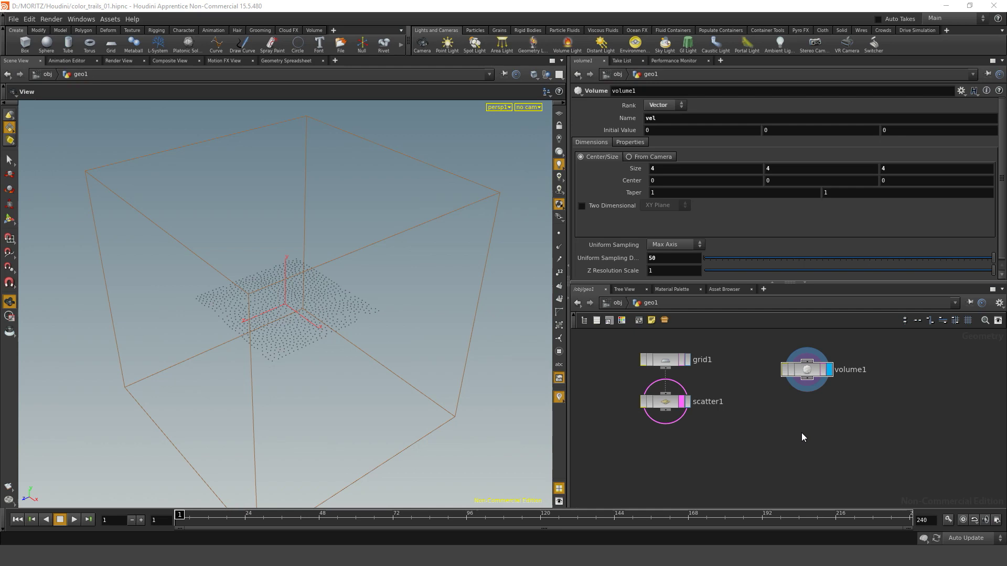
- Place volumevop1 under volume1, dive inside, and straighten the output node's wire
key("Tab")
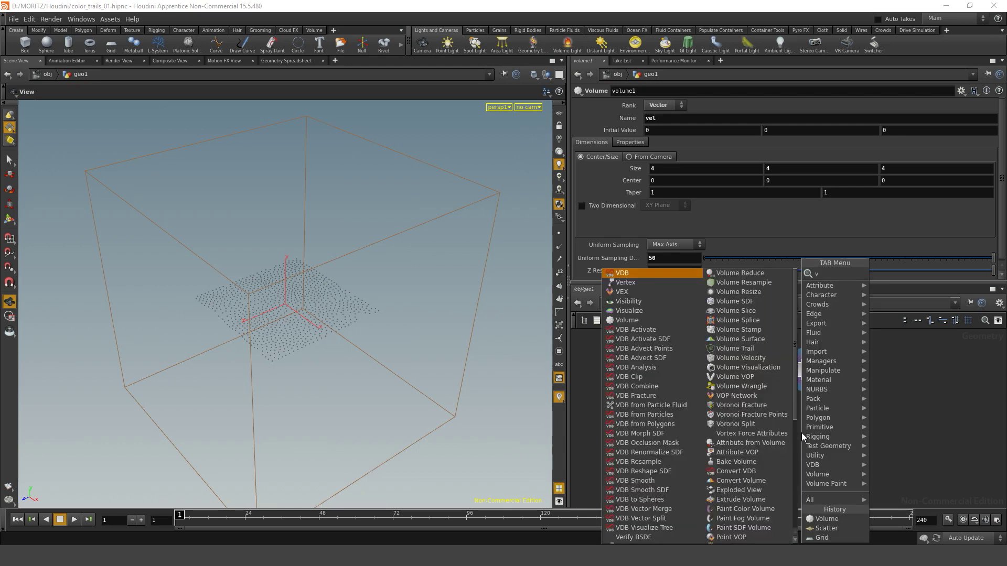
key("Escape")
left_click(801, 433)
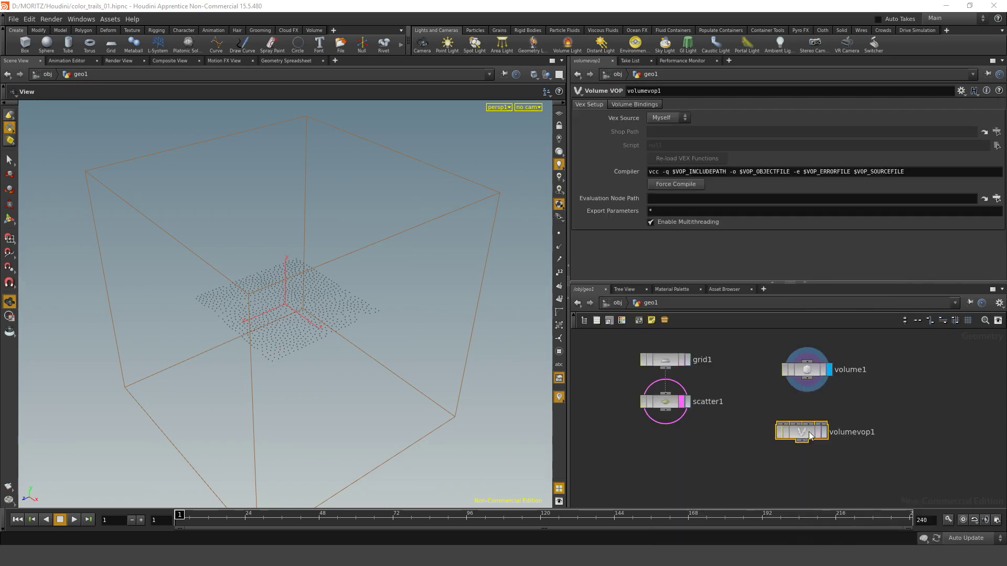
left_click_drag(795, 432, 807, 410)
double_click(808, 412)
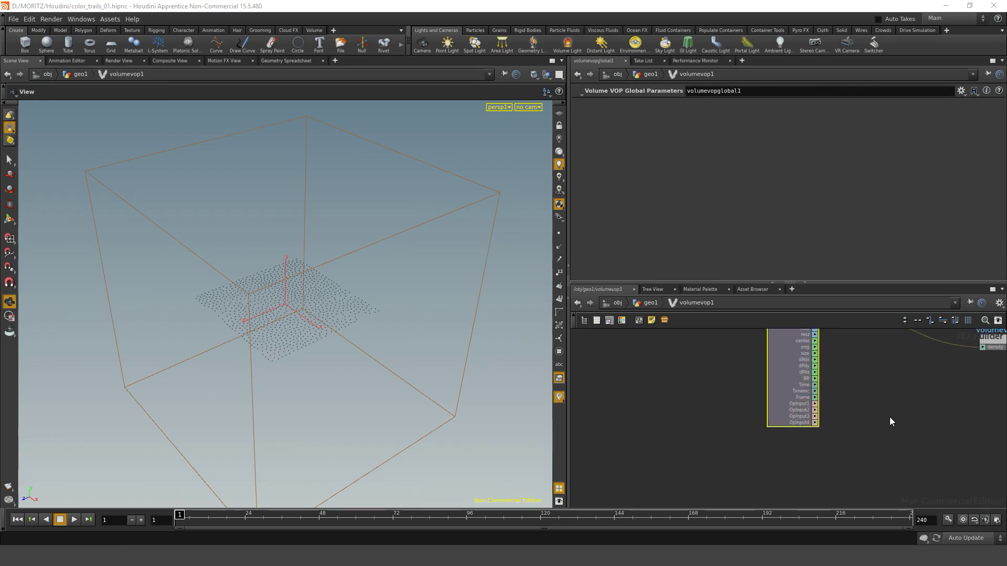
left_click_drag(875, 402, 918, 368)
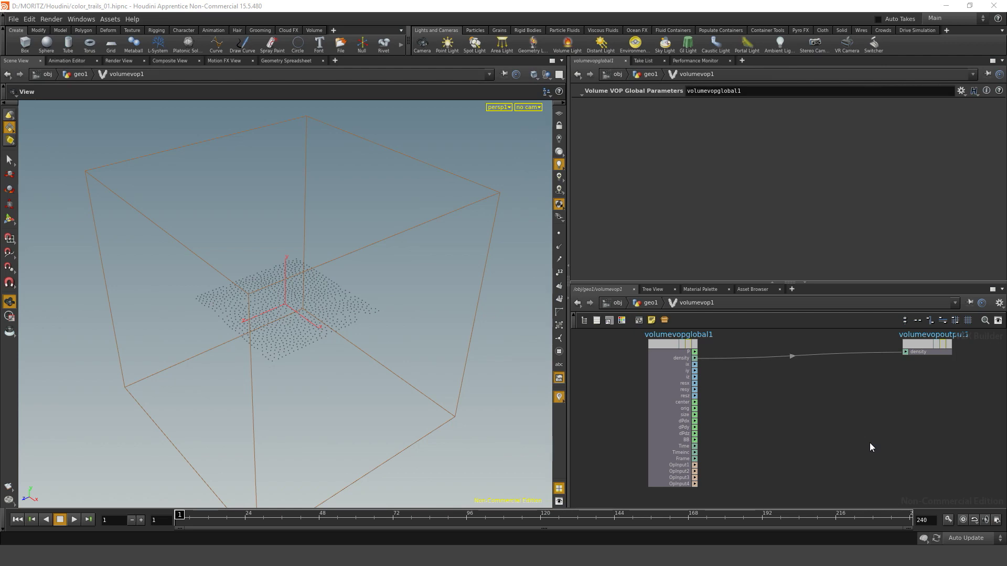
- Create a curlnoise1 node and wire the global P output into its pos input
key("Tab")
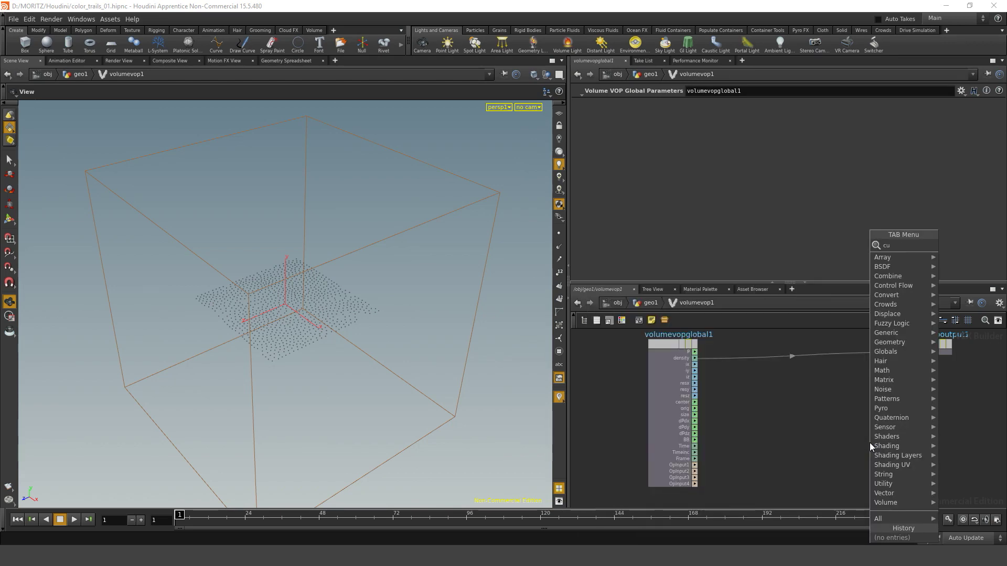
type("cur")
key("Return")
left_click(870, 442)
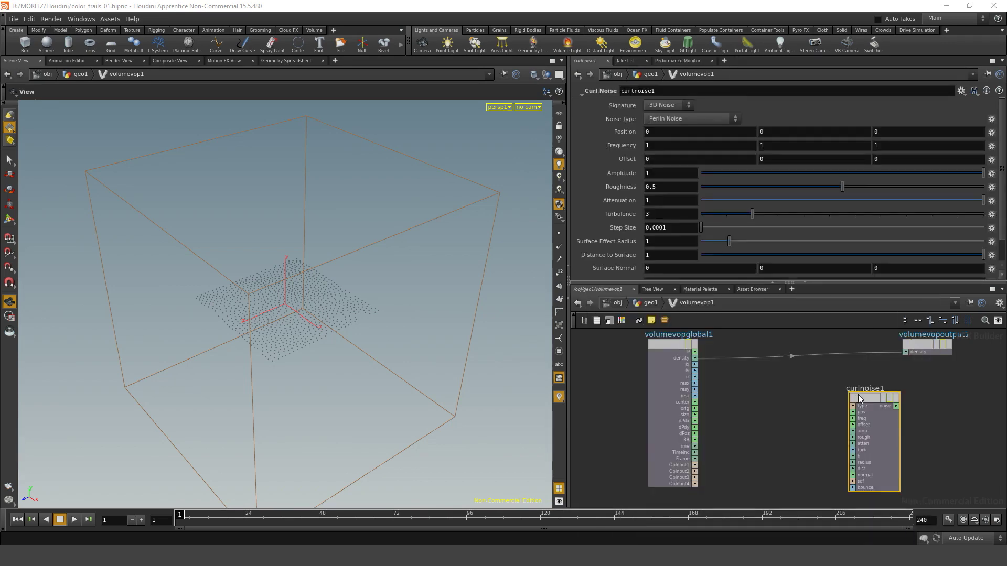
left_click_drag(897, 389, 820, 379)
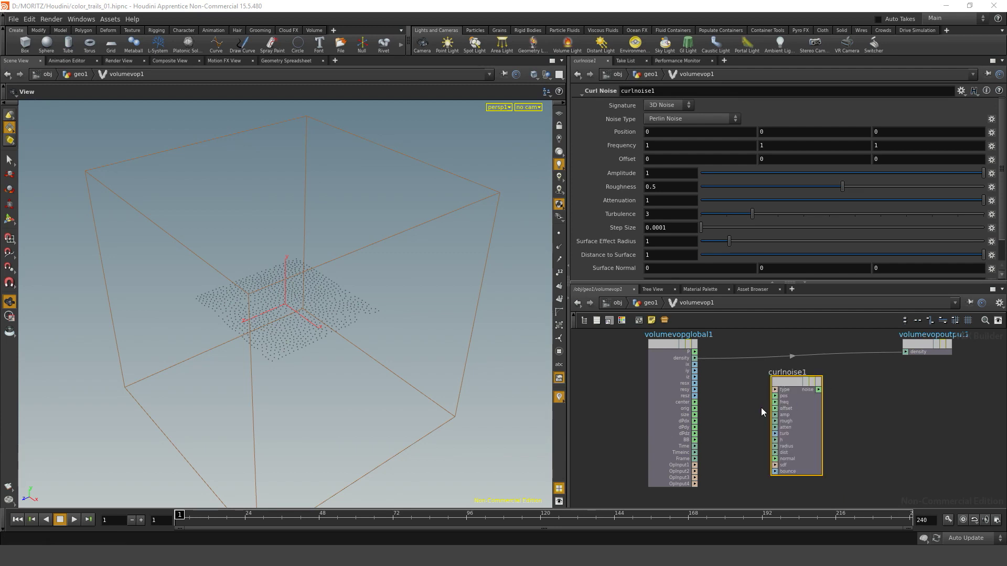
left_click_drag(775, 396, 697, 352)
middle_click_drag(883, 412, 845, 414)
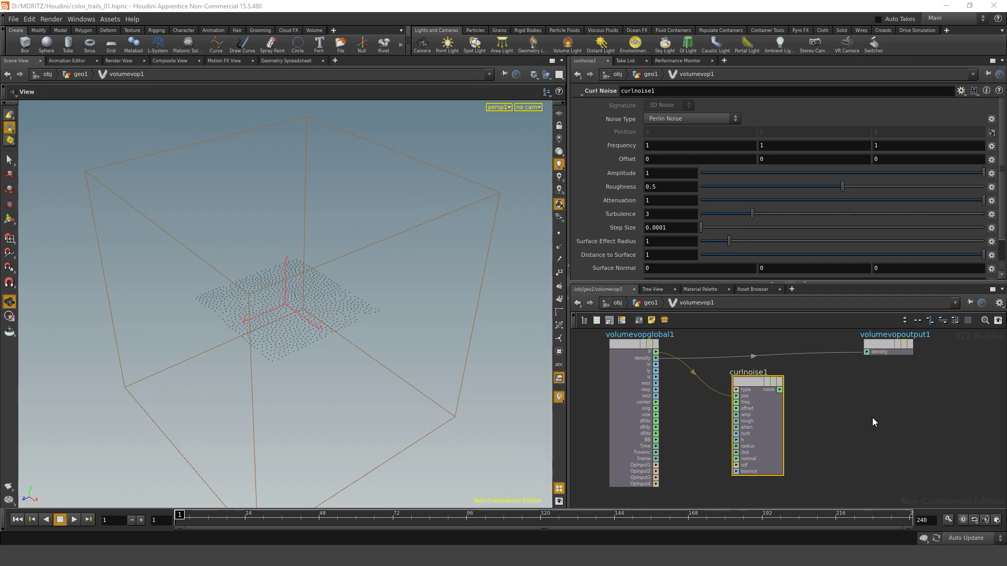
key("Tab")
- Add a vector Bind named vel fed by curlnoise1's output, then return to geo1
type("bind")
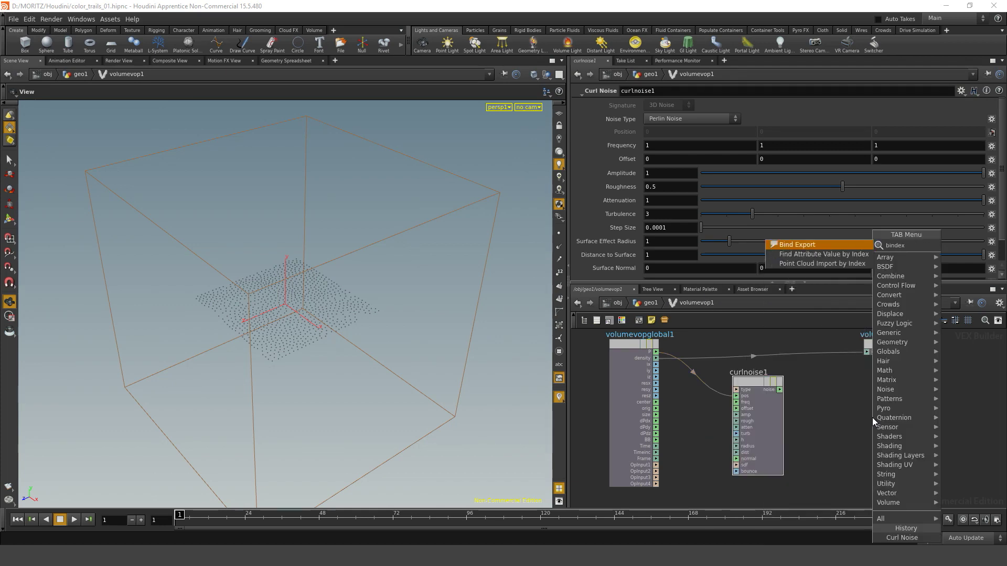
key("Return")
left_click(873, 417)
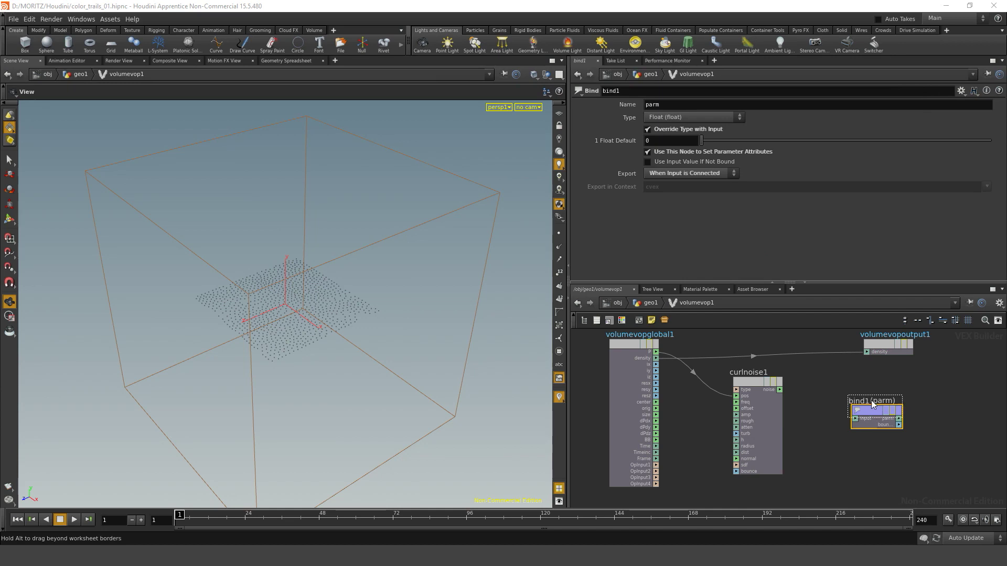
left_click_drag(874, 414, 867, 383)
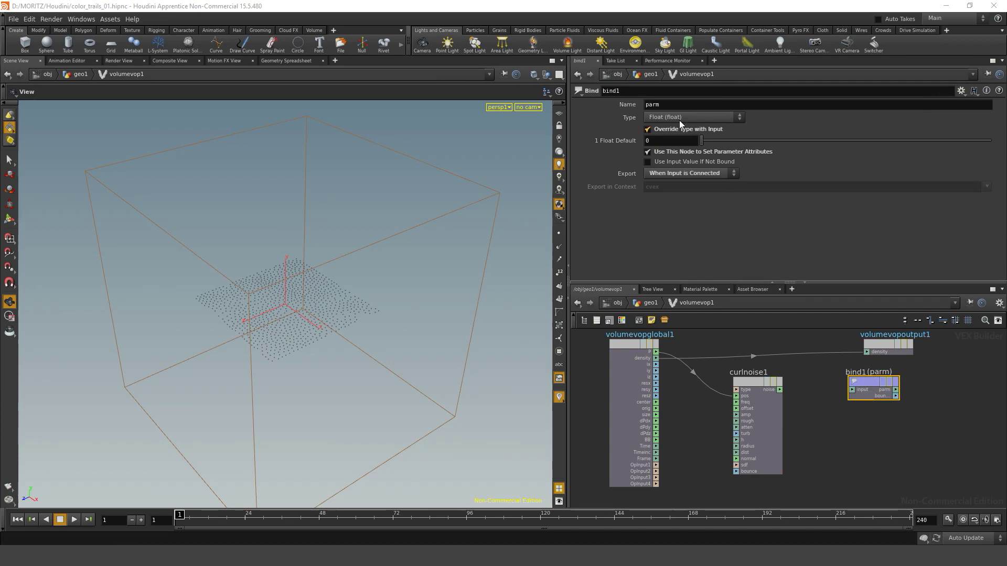
double_click(652, 104)
type("vel")
left_click(731, 118)
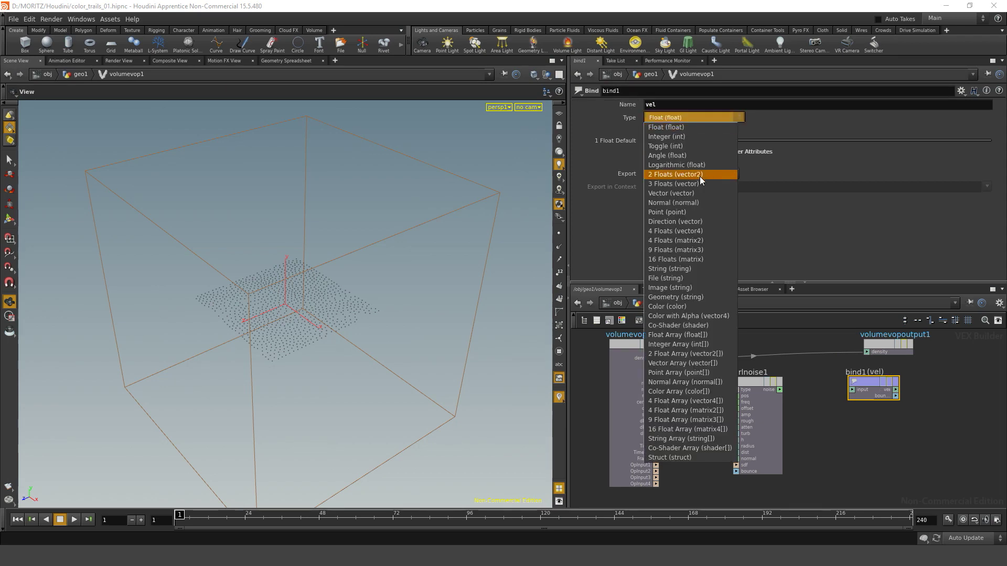
left_click(685, 194)
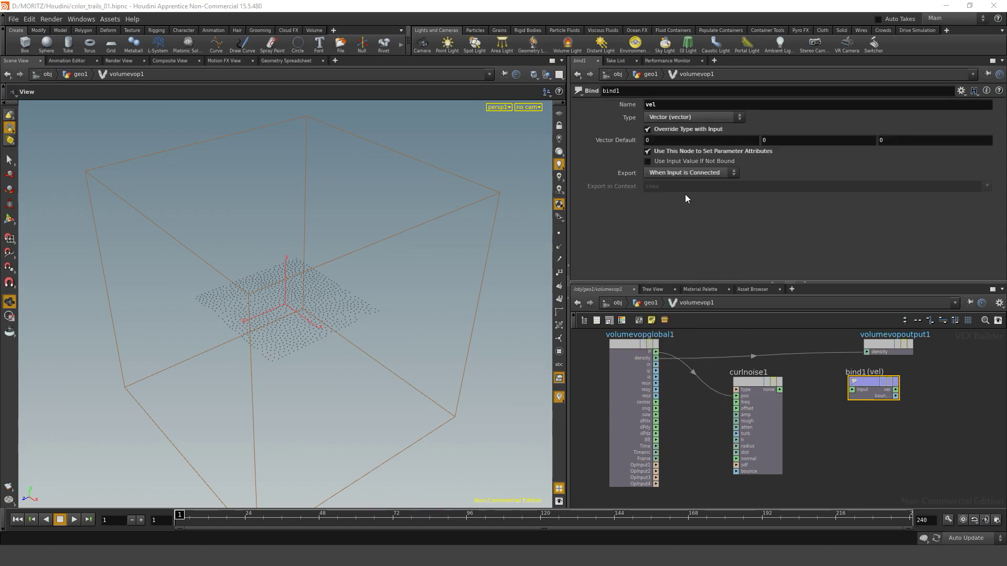
left_click_drag(780, 390, 831, 401)
left_click(649, 304)
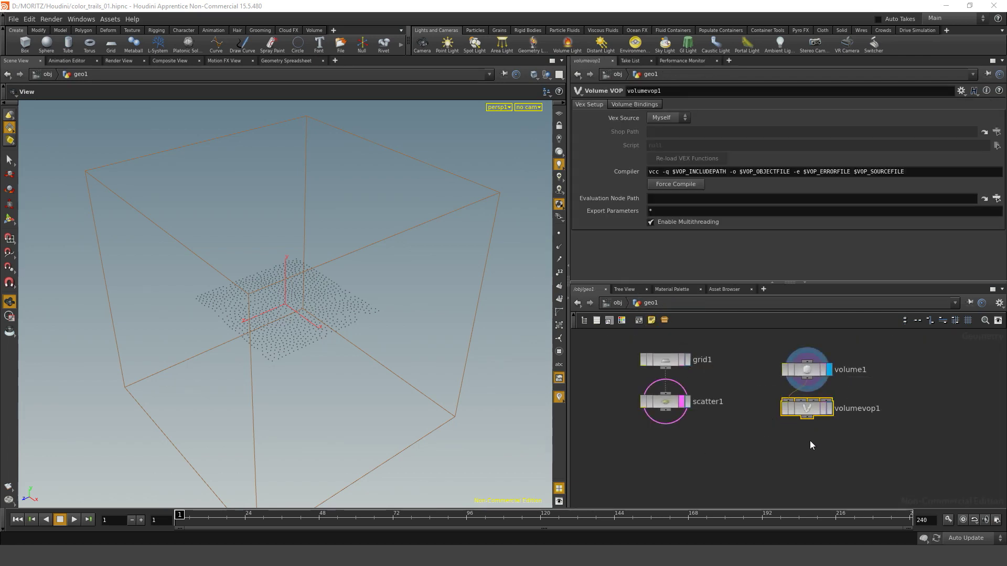
- Create volumetrail1 with scatter1 in its first input and volumevop1 in its second
middle_click_drag(741, 438, 757, 423)
left_click(747, 442)
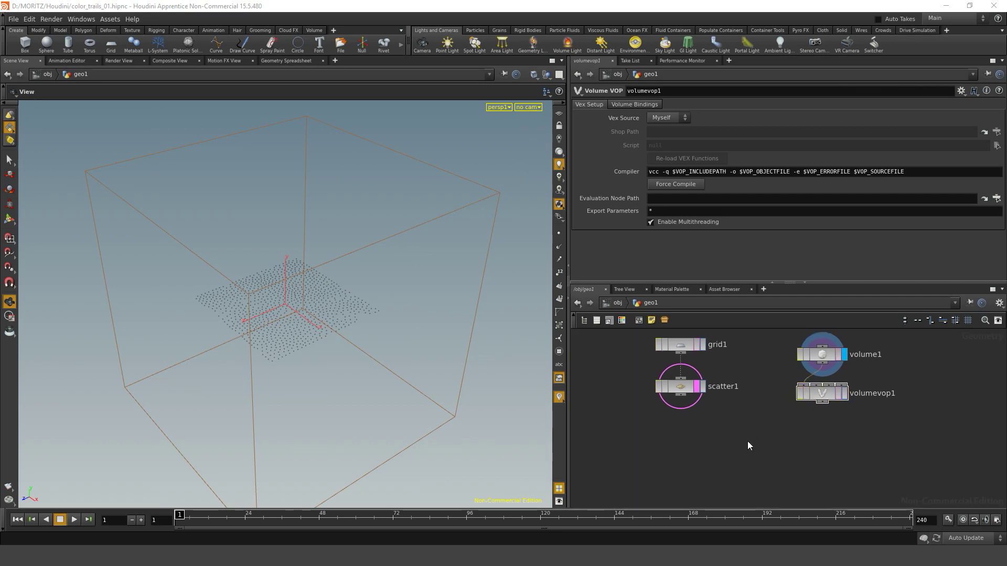
key("Tab")
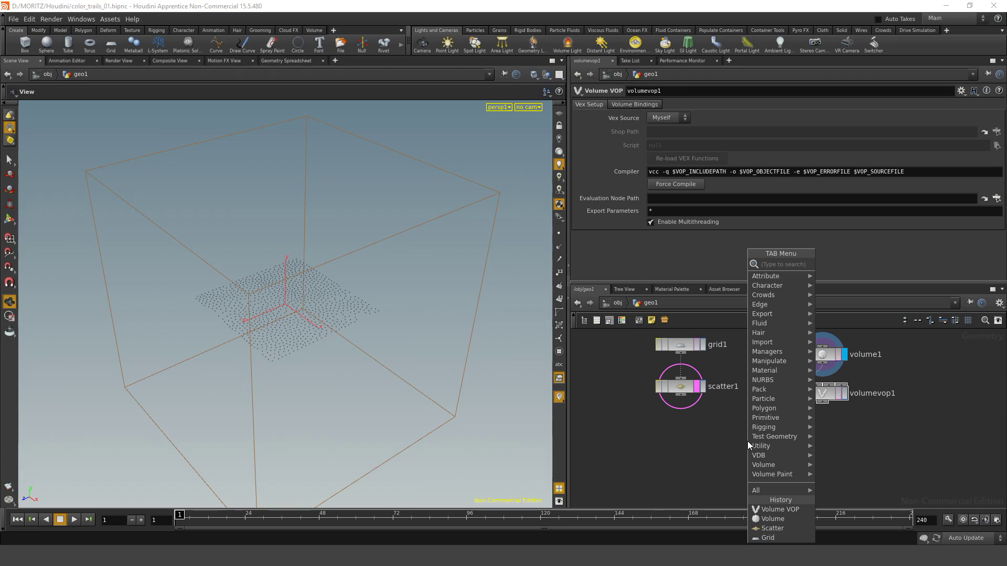
type("trai")
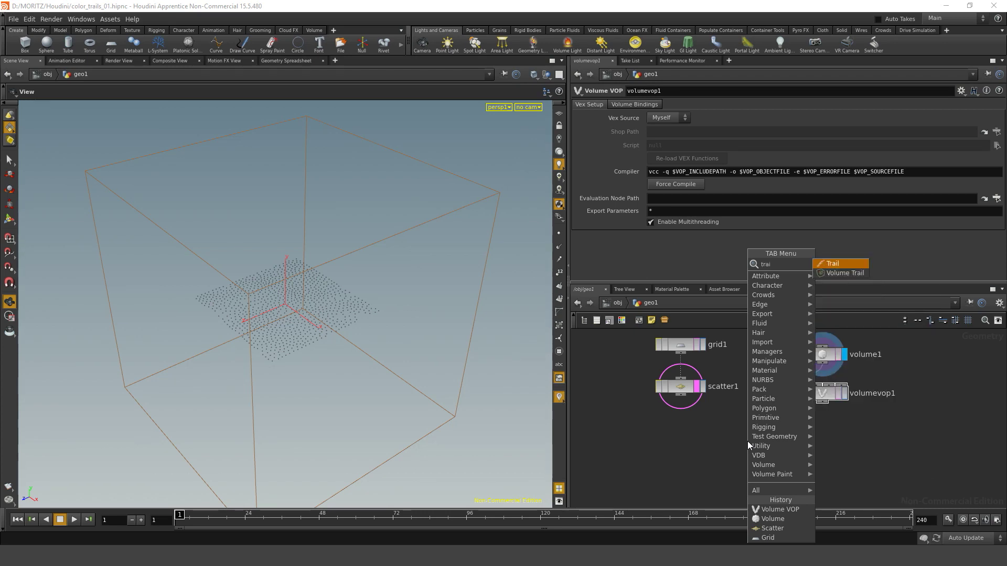
key("Down")
key("Return")
left_click(748, 442)
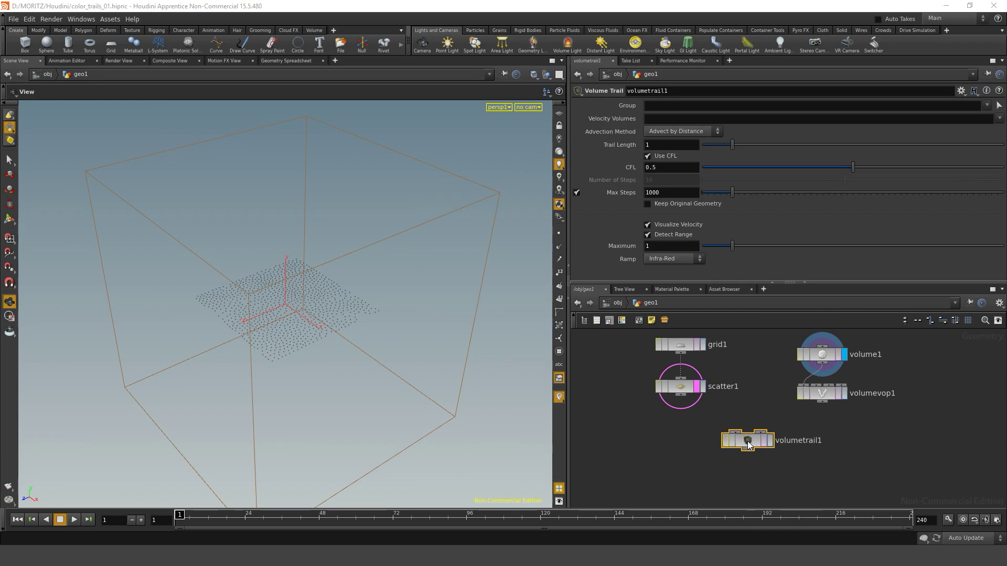
left_click_drag(748, 443, 754, 465)
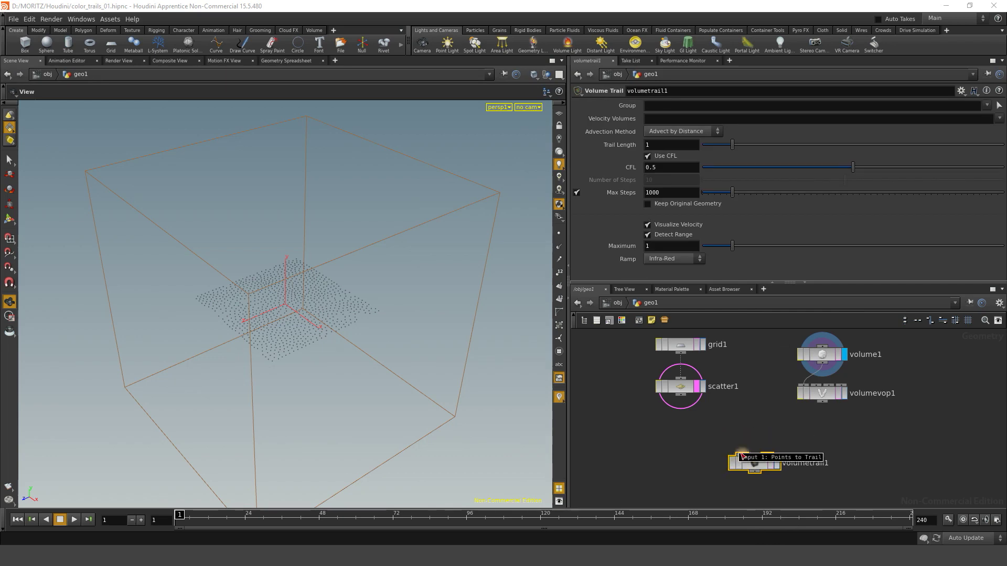
left_click_drag(742, 456, 680, 398)
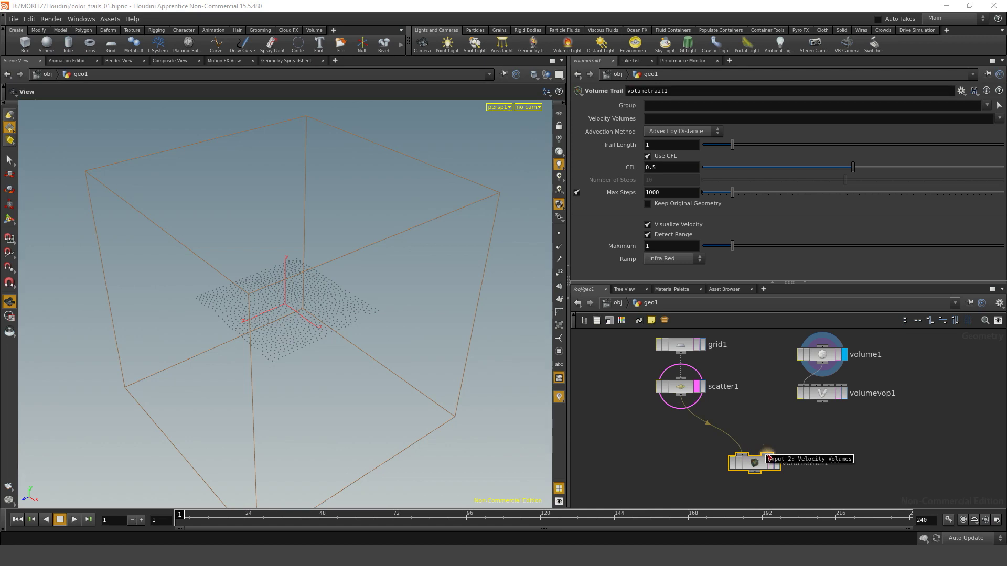
left_click_drag(768, 458, 822, 402)
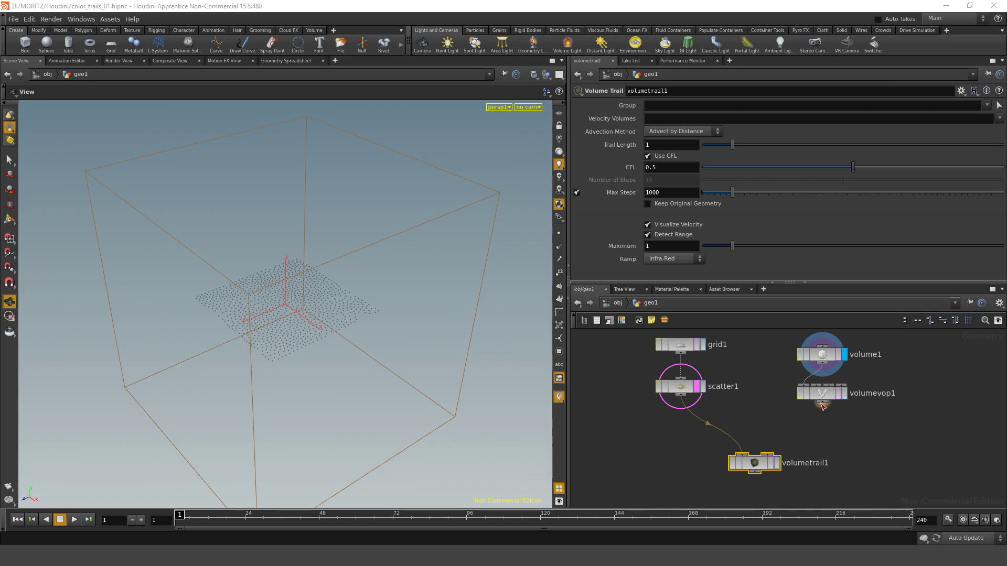
- Display volumetrail1, orbit the view, and turn off Visualize Velocity so the trails show uncoloured
left_click(776, 463)
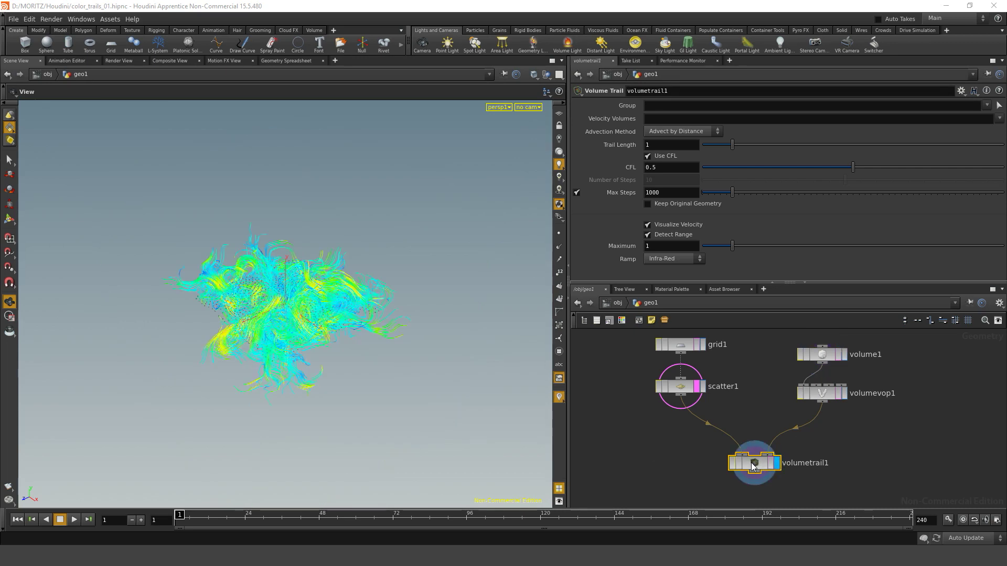
left_click_drag(333, 309, 339, 358)
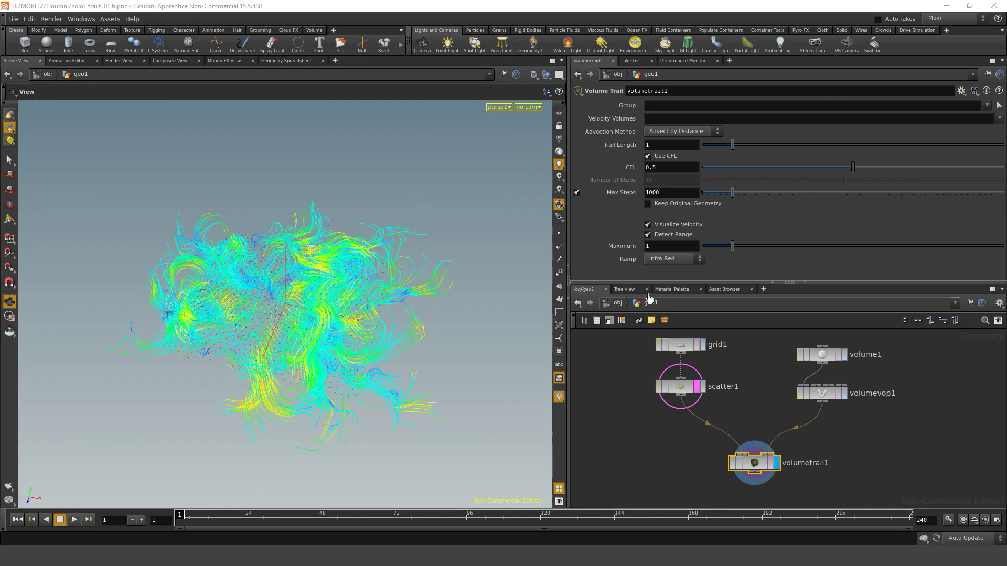
left_click(647, 225)
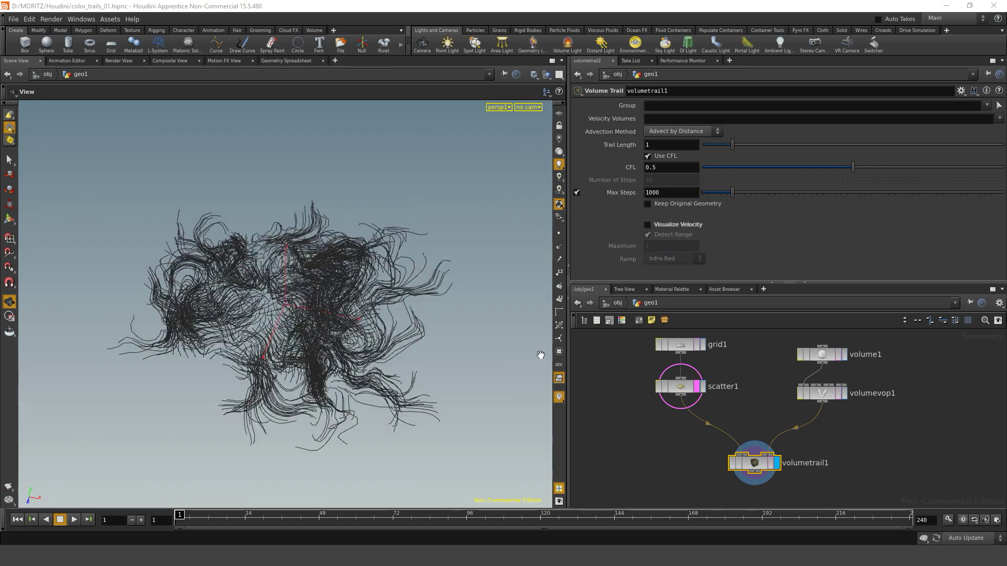
- Inspect the trail points up close, then lower volumetrail1's CFL from 0.5 to 0.082
left_click(560, 234)
right_click_drag(473, 317, 168, 392)
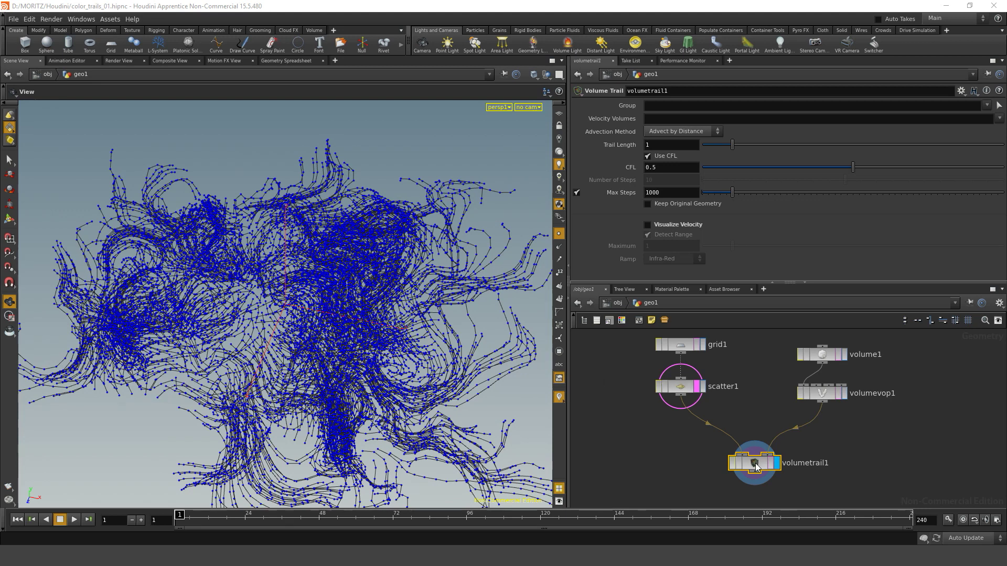
left_click(559, 234)
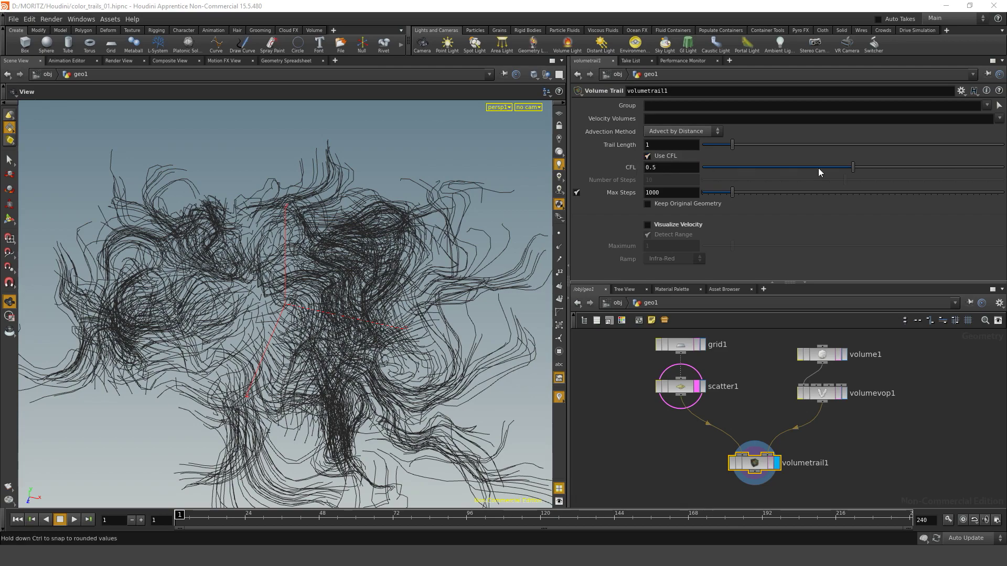
left_click_drag(853, 166, 773, 174)
left_click(559, 232)
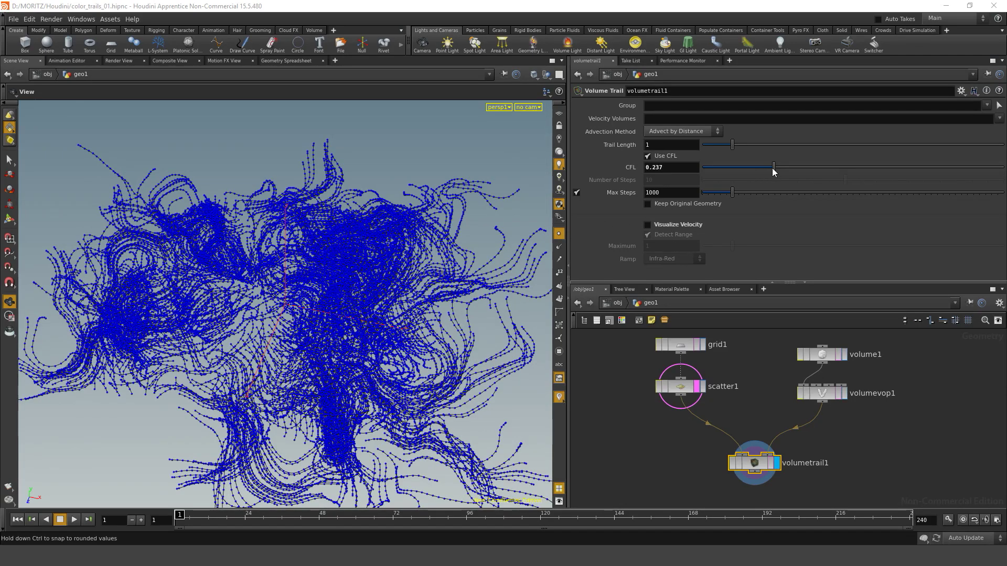
left_click_drag(773, 168, 727, 165)
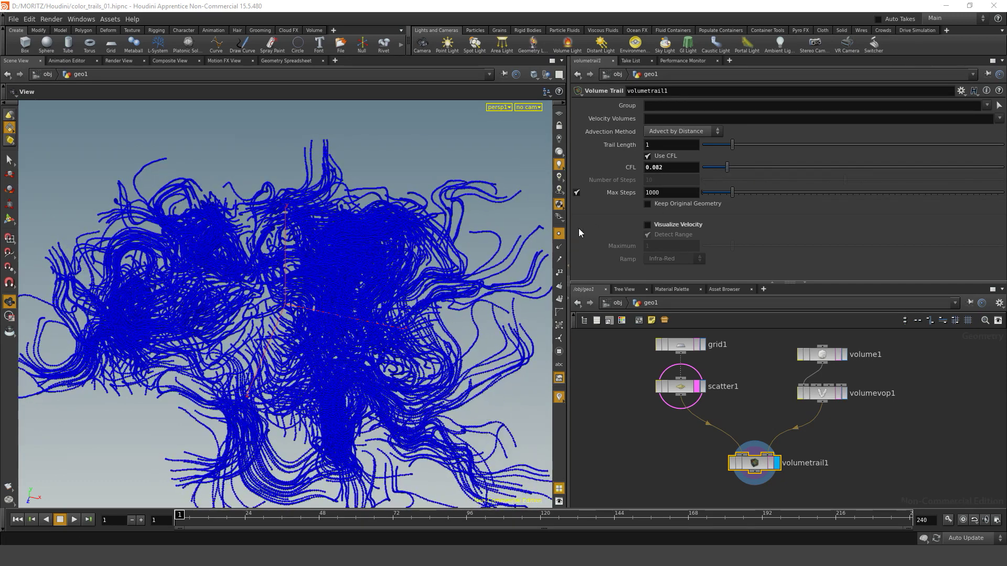
- Show the trails as lines instead of points, then move grid1 up in the network
left_click(559, 236)
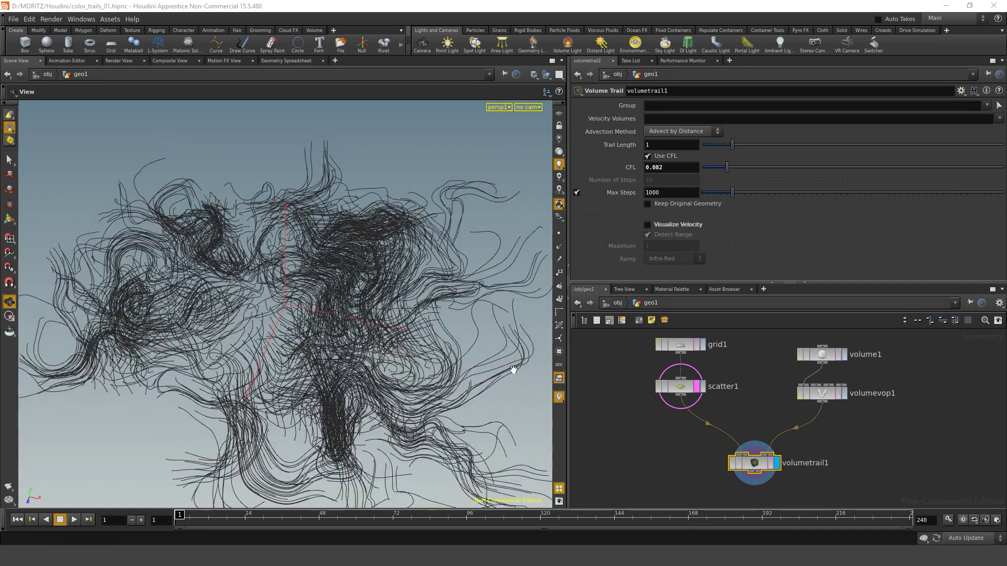
right_click_drag(376, 328, 328, 344)
left_click_drag(324, 387, 318, 359)
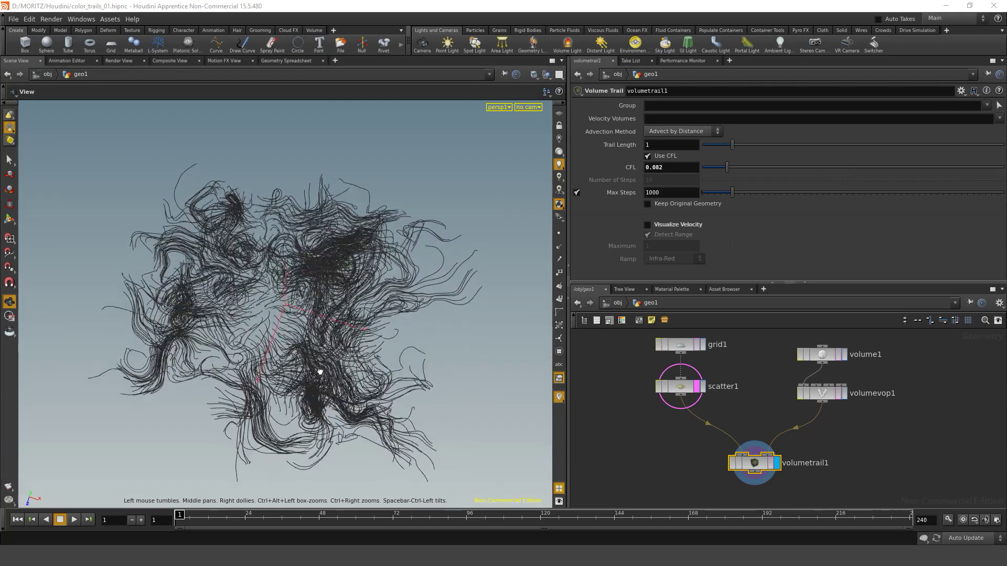
left_click_drag(320, 373, 347, 380)
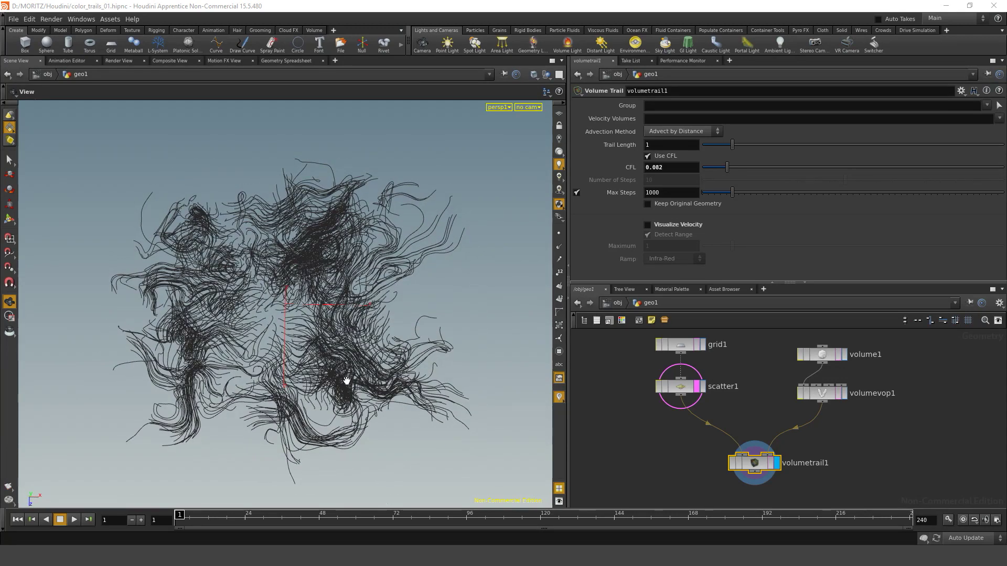
scroll(681, 458, "up", 2)
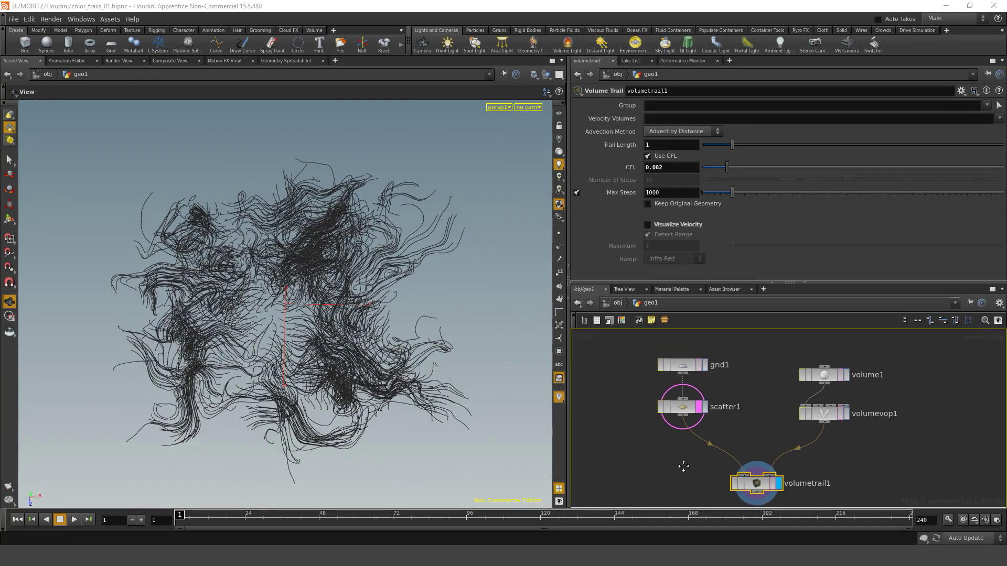
scroll(656, 409, "up", 3)
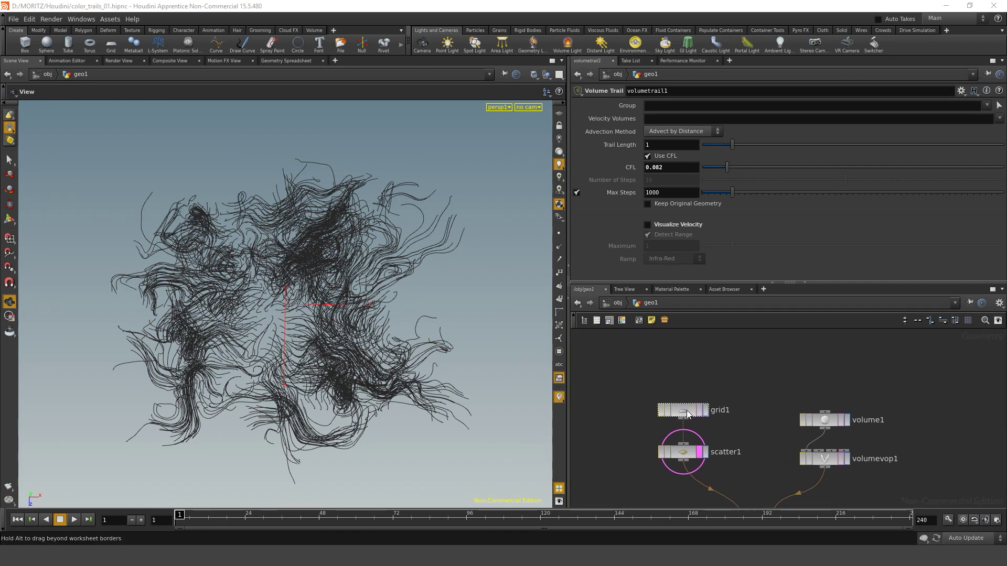
left_click_drag(679, 410, 690, 362)
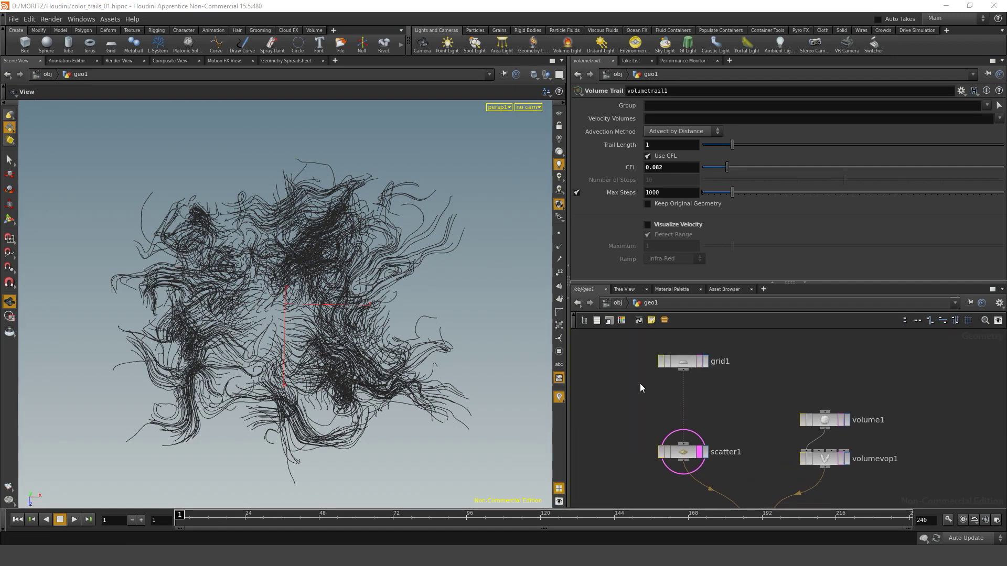
- Insert an Attribute from Map node between grid1 and scatter1 and display it
key("Tab")
type("attribfrom")
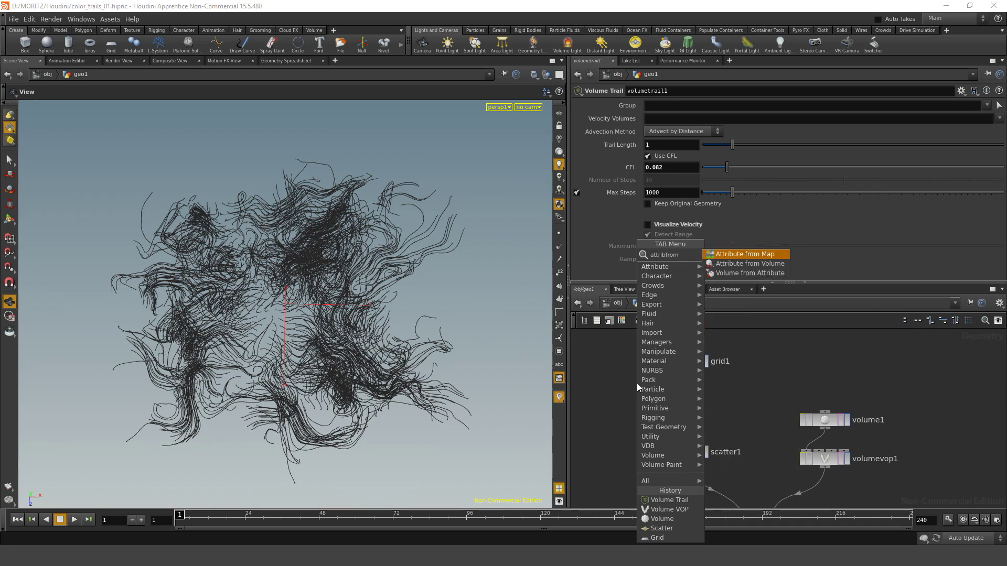
key("Return")
left_click(637, 383)
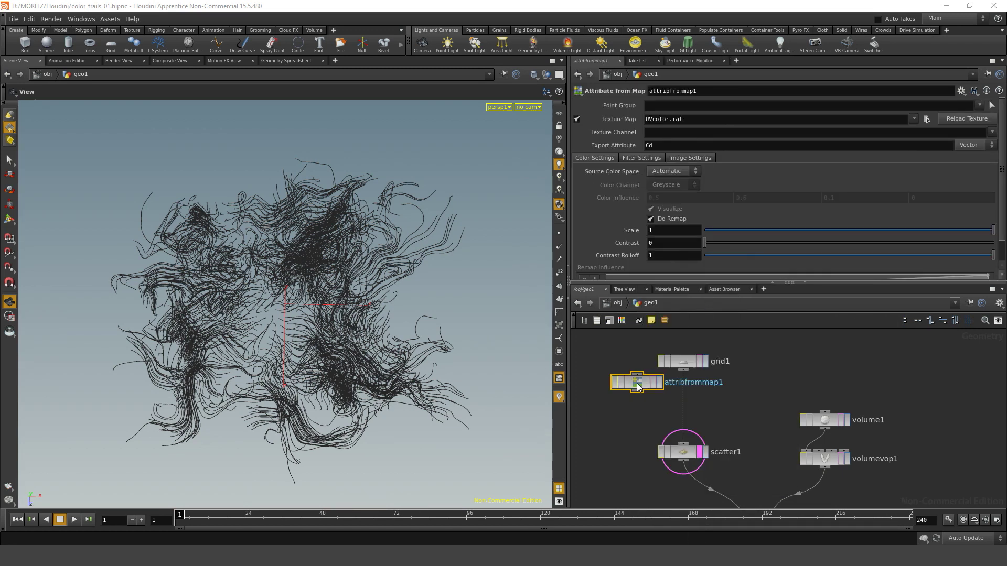
left_click_drag(637, 383, 682, 401)
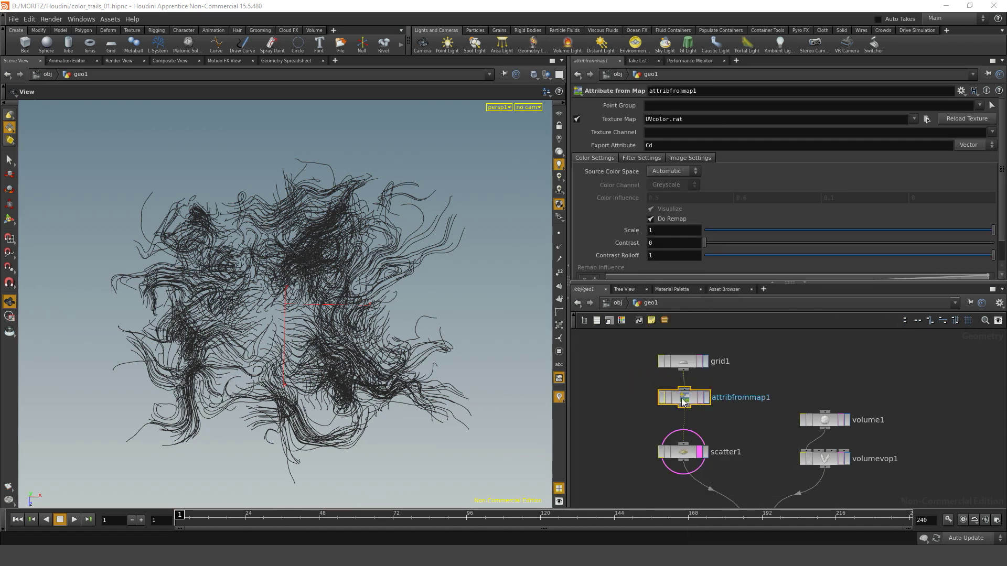
left_click(707, 400)
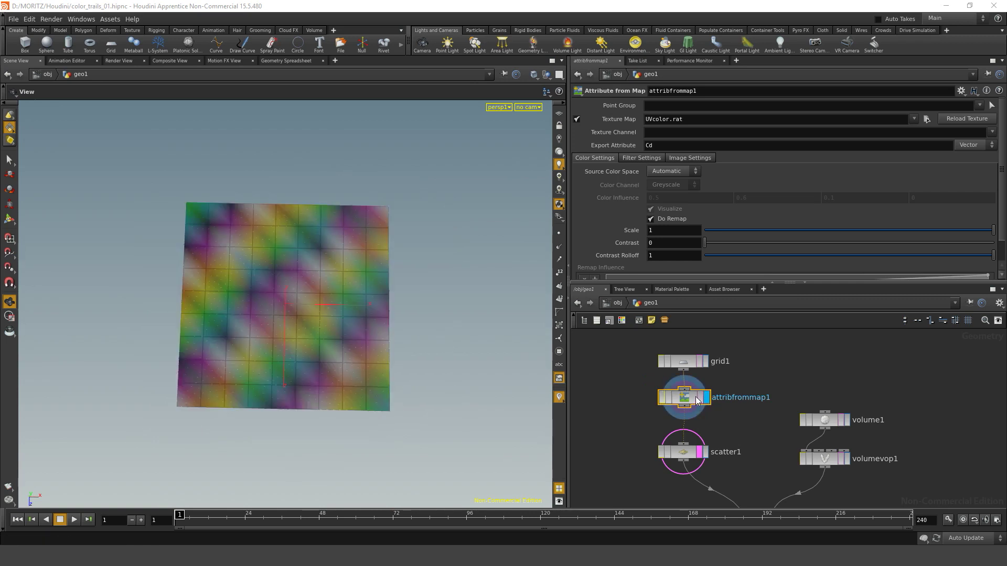
- Set grid1's Rows and Columns to 100
left_click(676, 361)
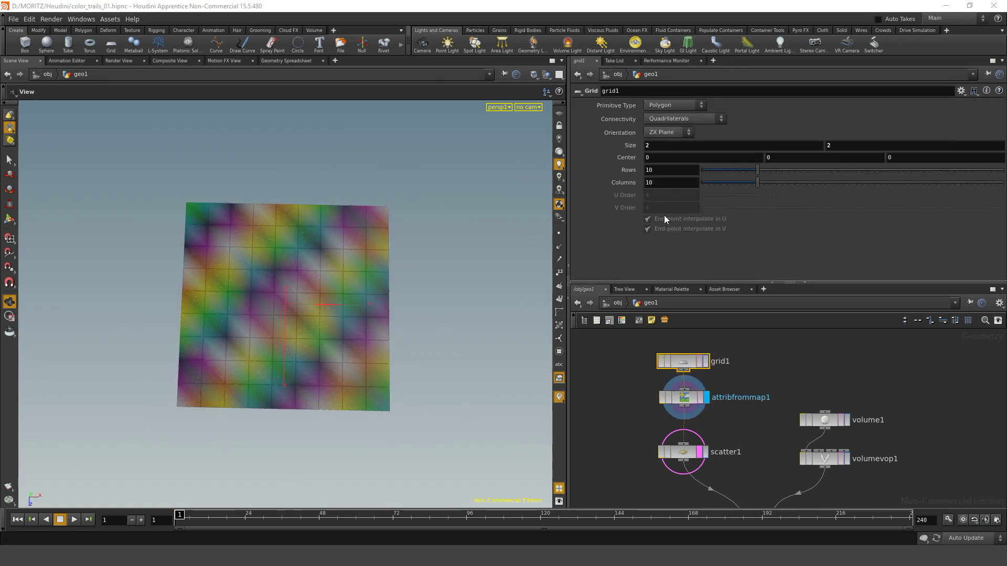
left_click(669, 171)
type("0")
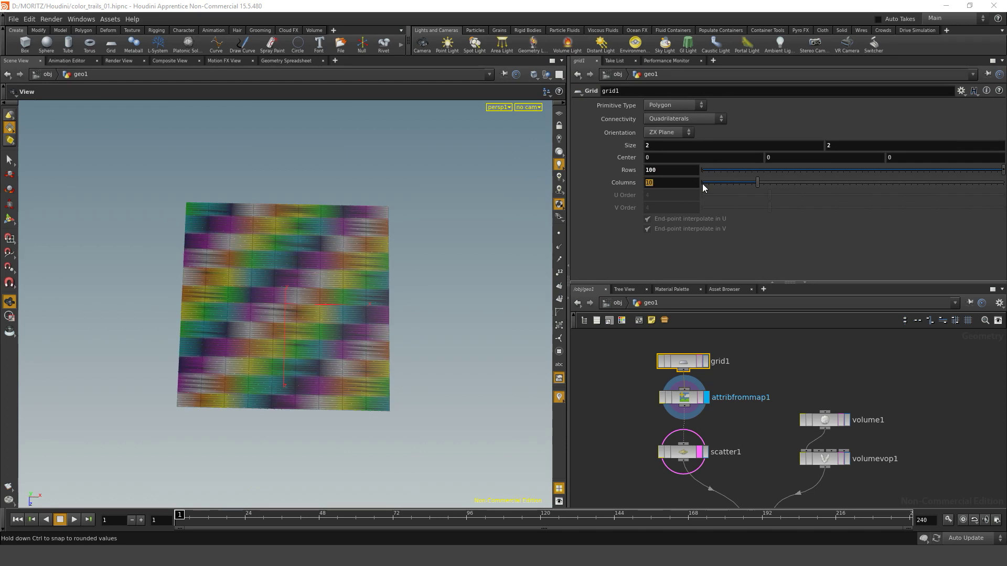
key("Tab")
type("0")
key("Return")
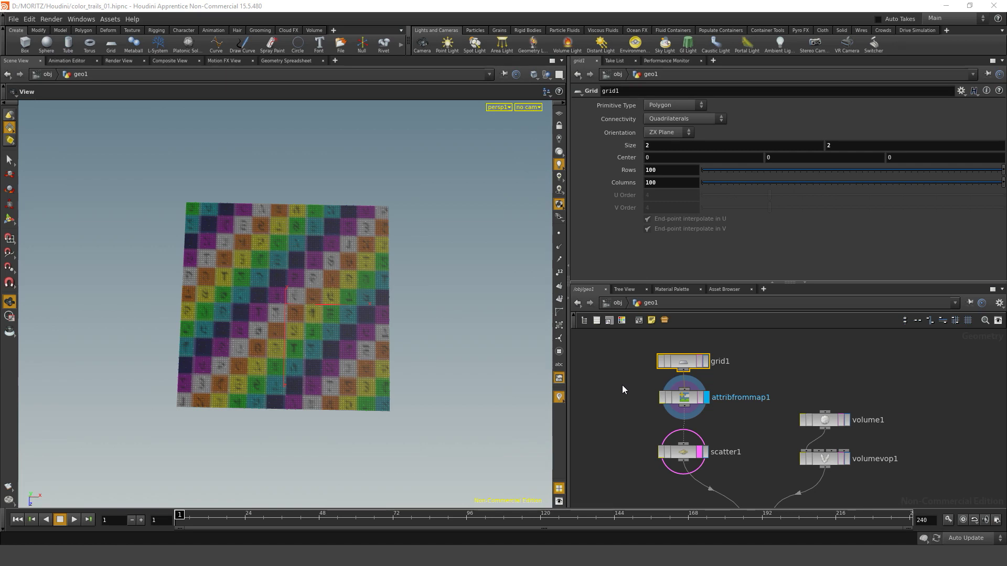
- Flip the map in V instead of U, load klimt.jpg as texture, and redisplay volumetrail1
key("Down")
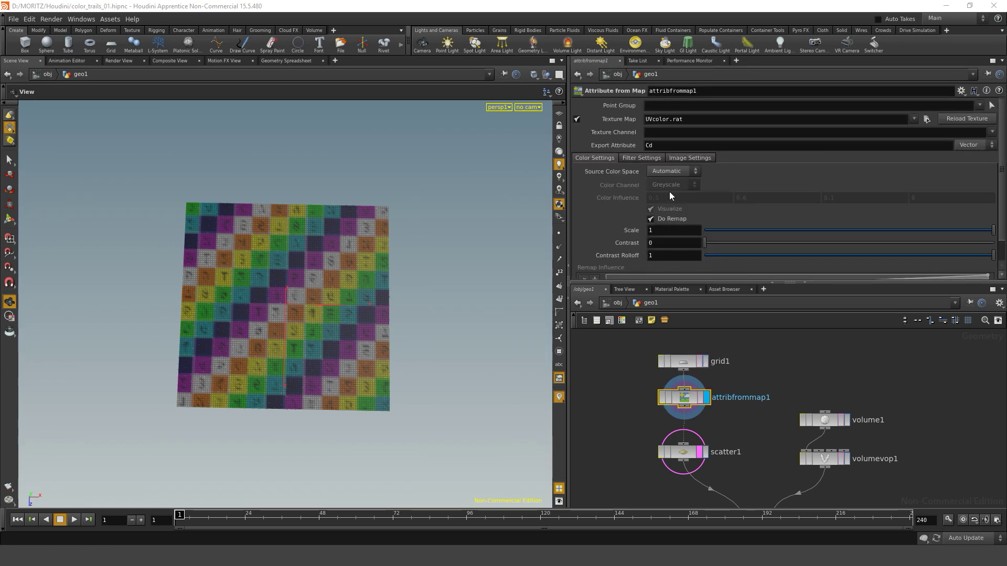
left_click(687, 158)
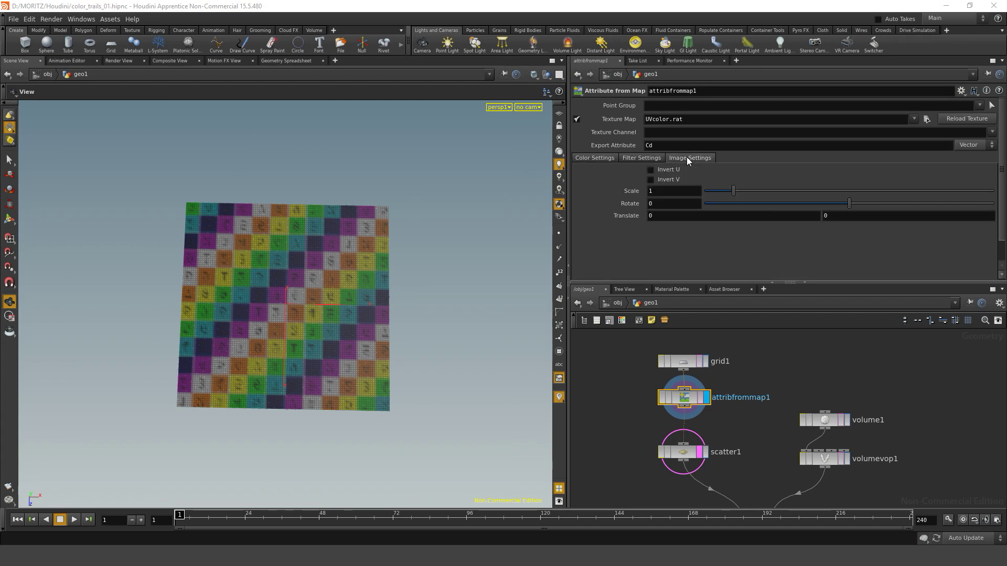
left_click(652, 169)
left_click(651, 180)
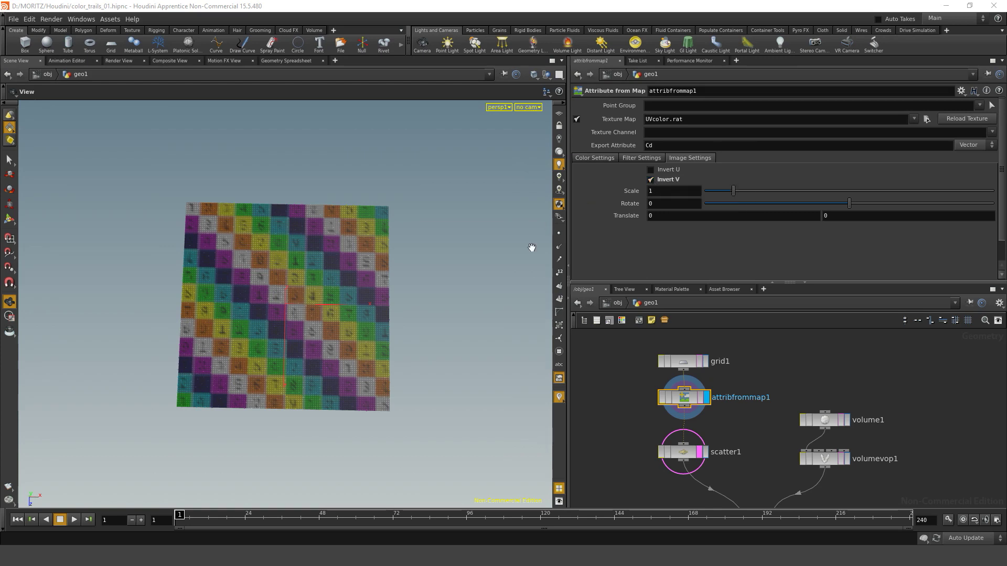
left_click(595, 158)
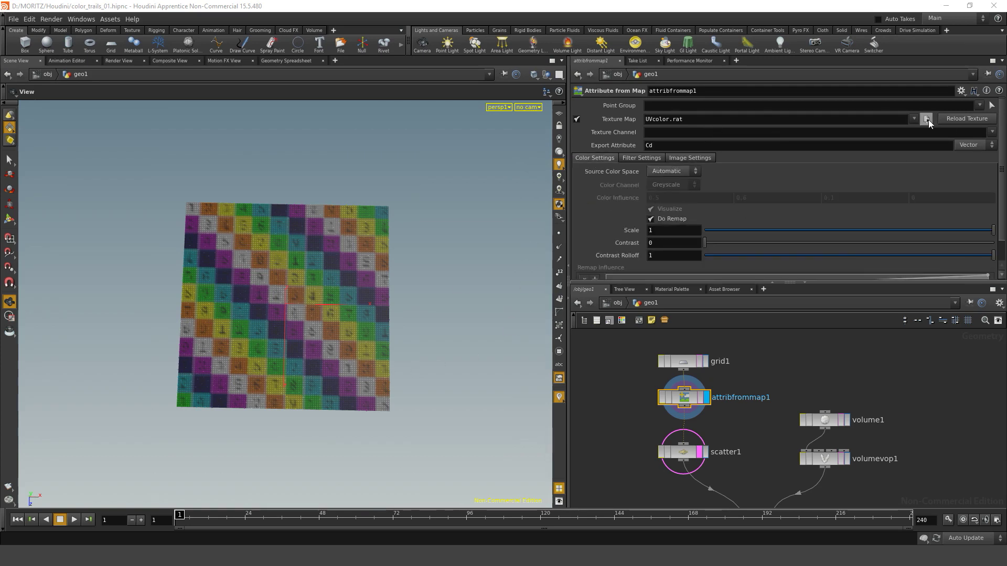
left_click(928, 119)
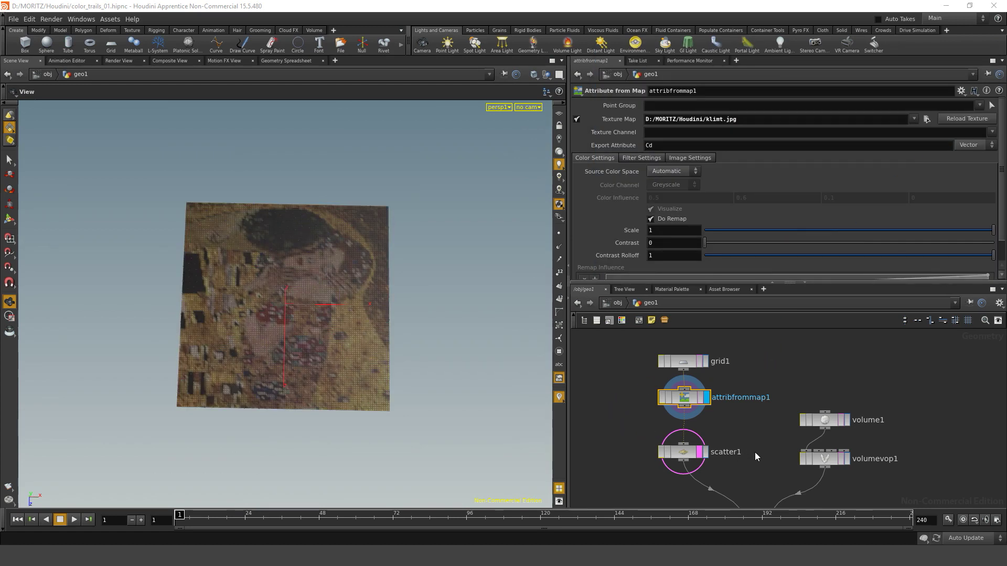
middle_click_drag(754, 452, 772, 373)
left_click(789, 443)
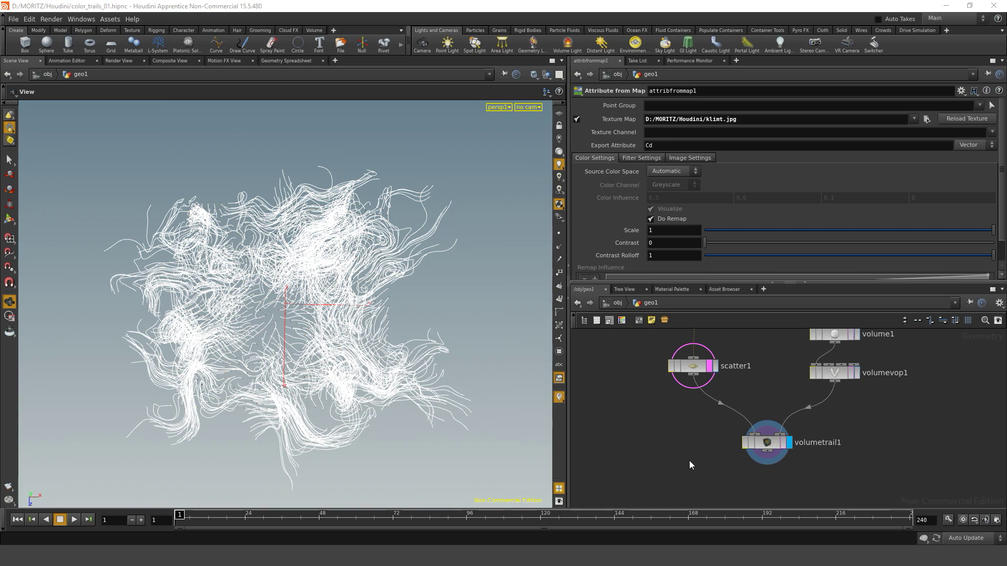
- Pan the network below volumetrail1 and bring up the TAB node menu for attribute nodes
middle_click_drag(697, 498, 688, 421)
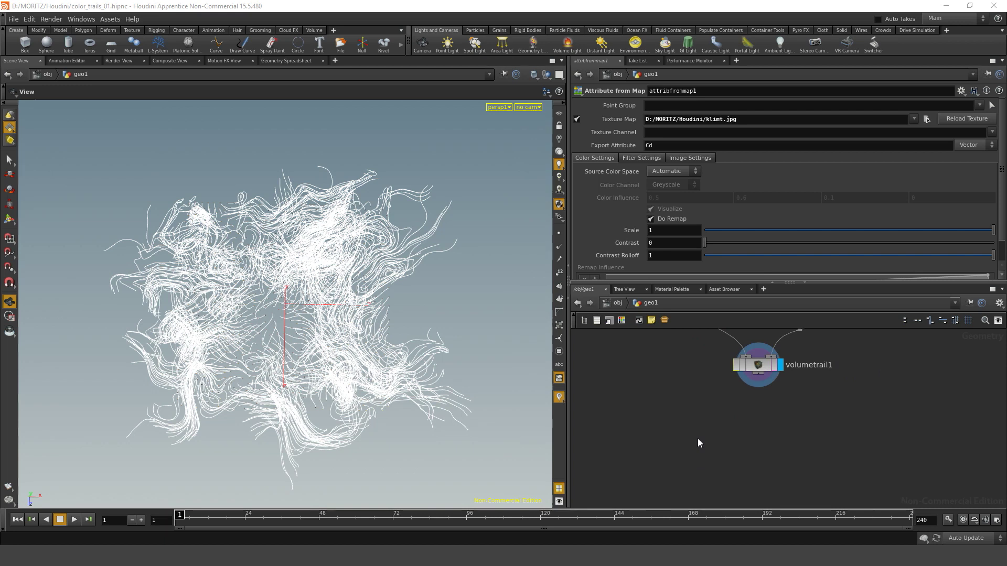
key("Tab")
- Add attribpromote1 below volumetrail1, then check volumetrail1's info for Cd and P attributes
type("at")
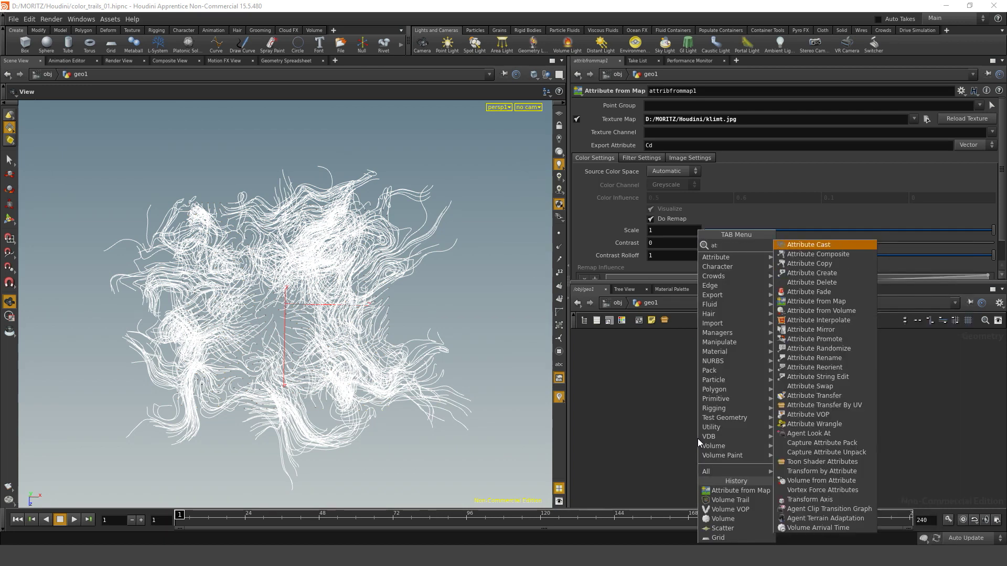
type("tribprom")
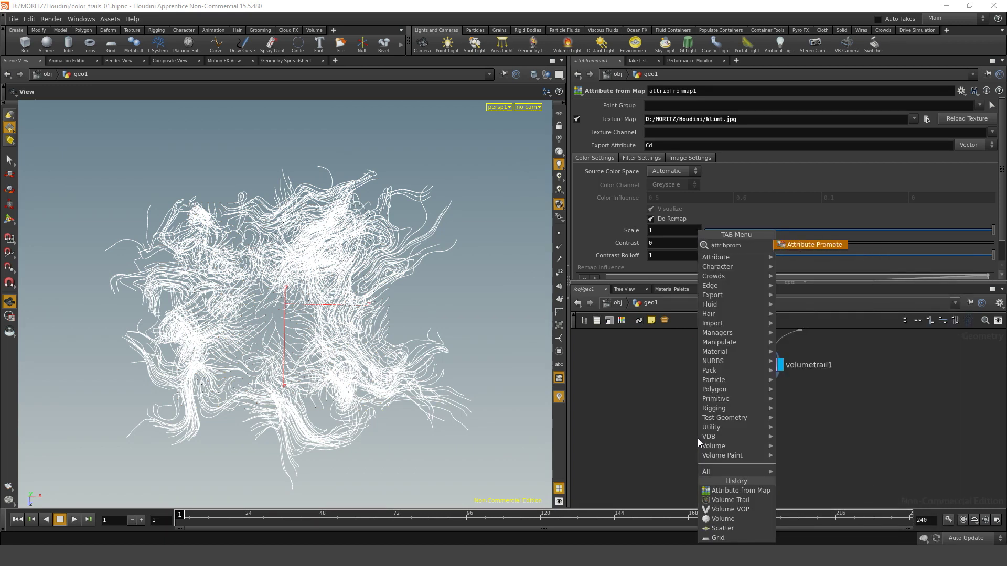
key("Return")
left_click(698, 438)
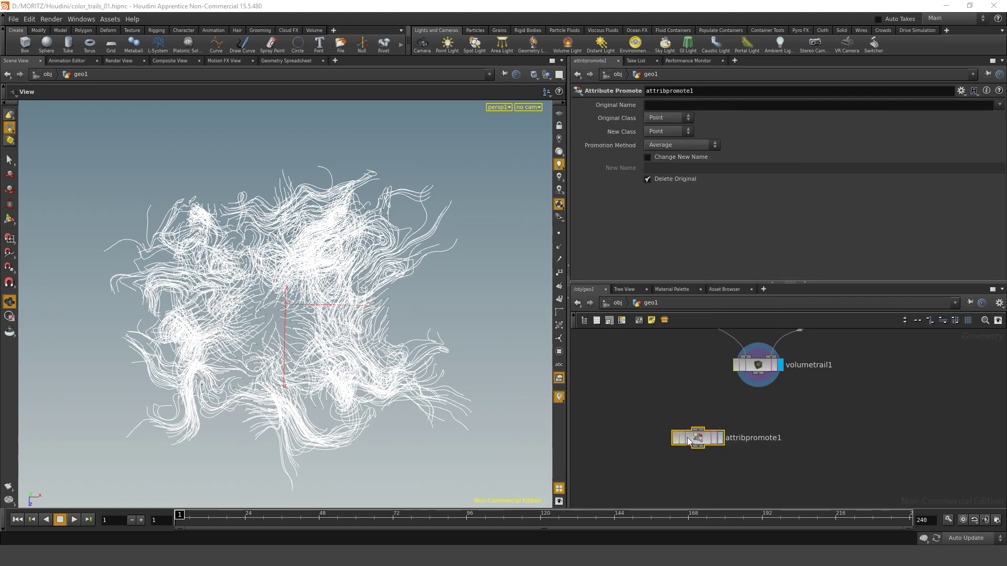
key("l")
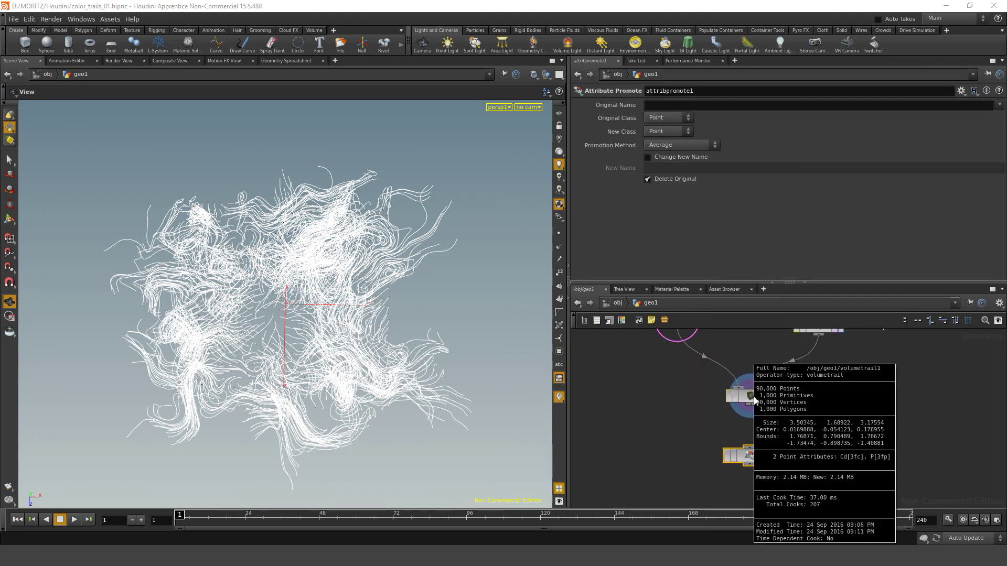
middle_click(754, 400)
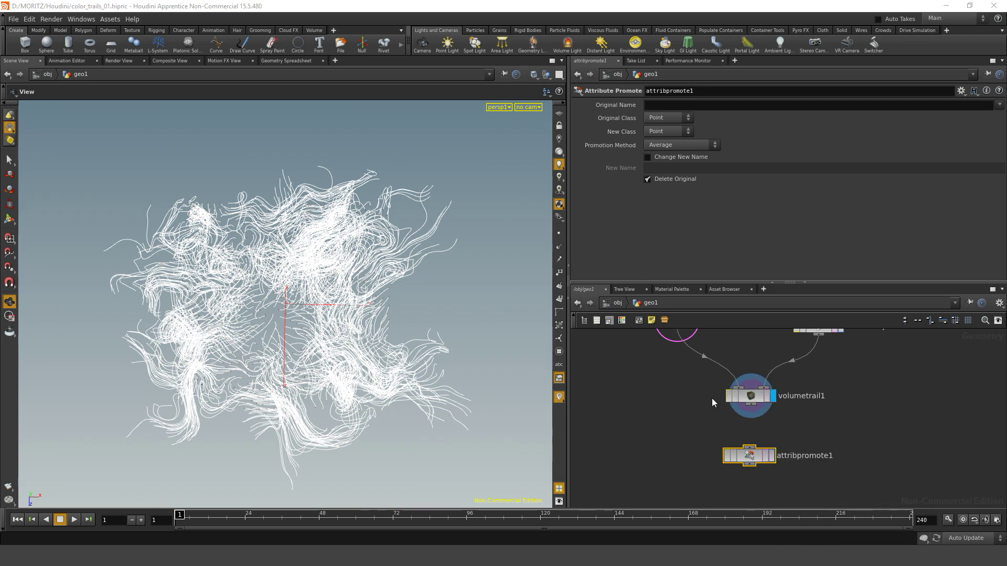
left_click(751, 395)
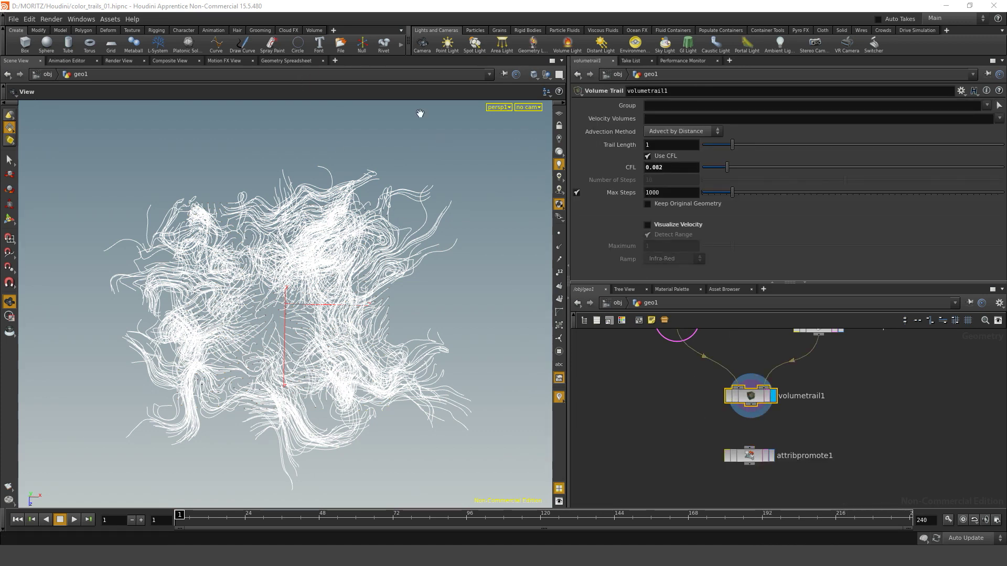
- Scroll volumetrail1's points in the Geometry Spreadsheet, confirming Cd is 1.0, then return to Scene View
left_click(285, 60)
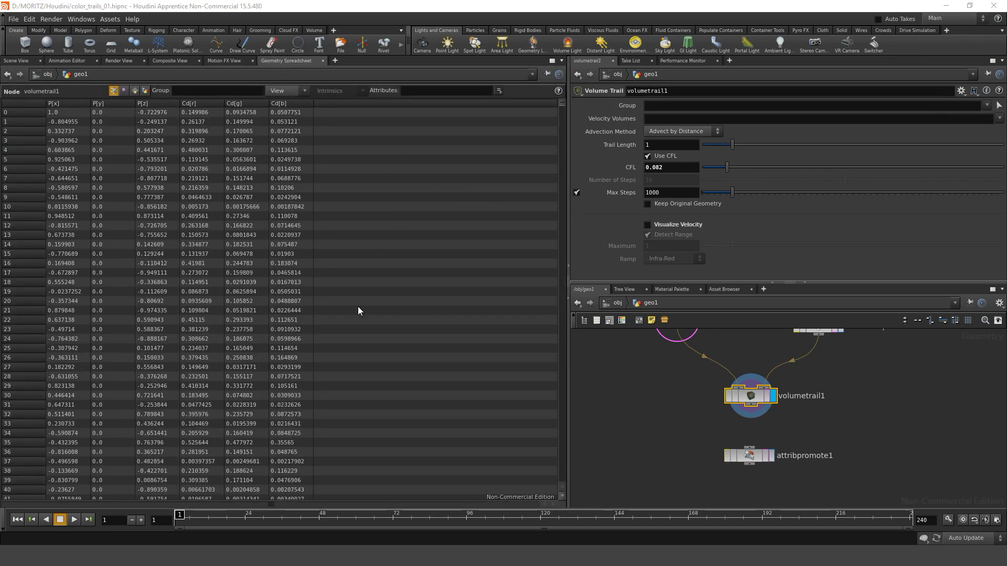
scroll(330, 206, "down", 15)
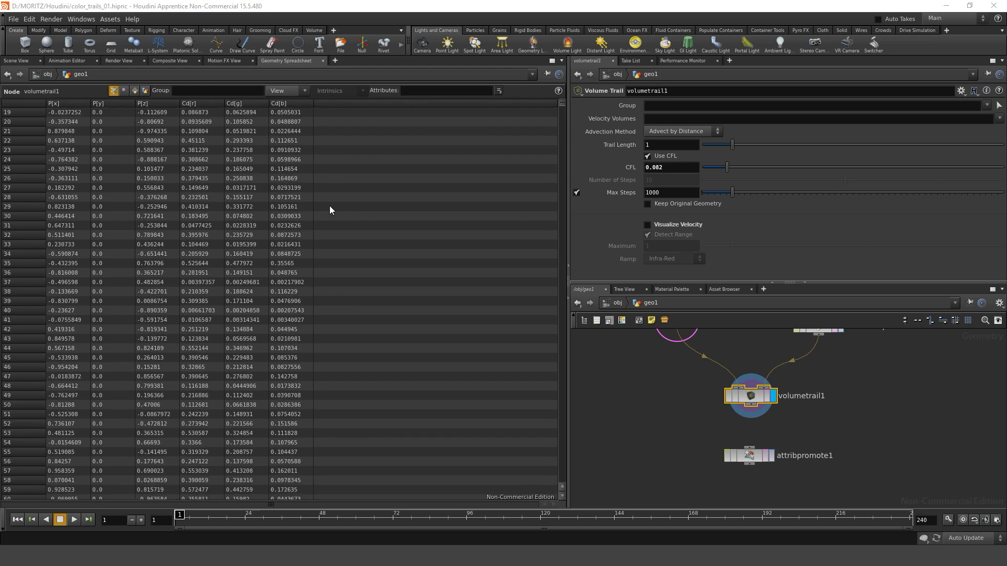
scroll(330, 206, "down", 9)
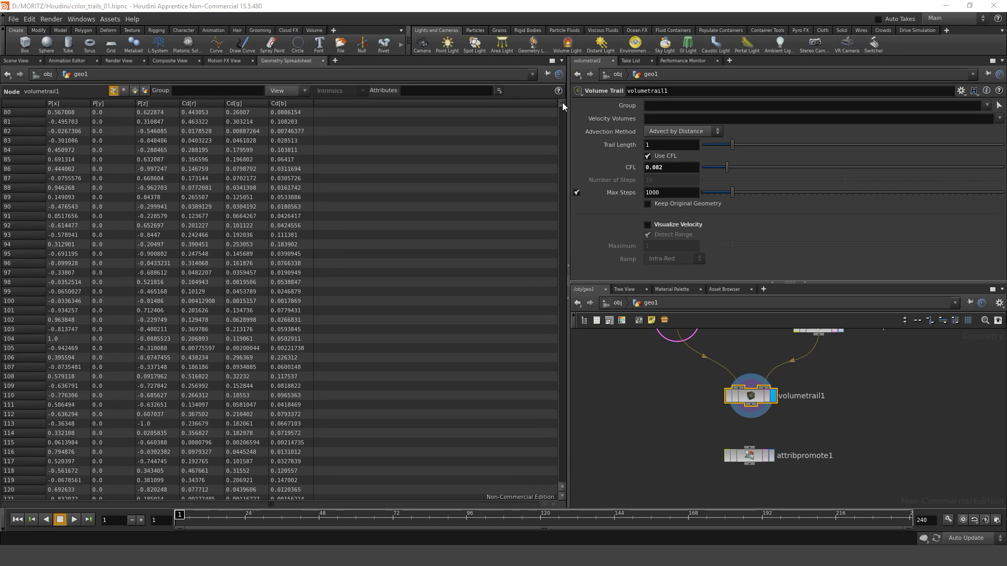
left_click_drag(562, 103, 562, 111)
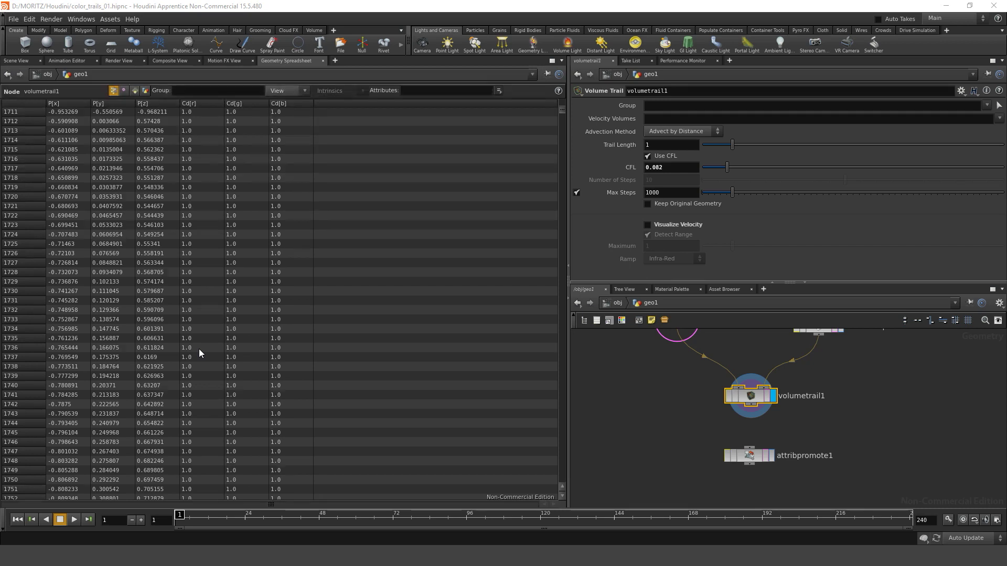
key("alt+1")
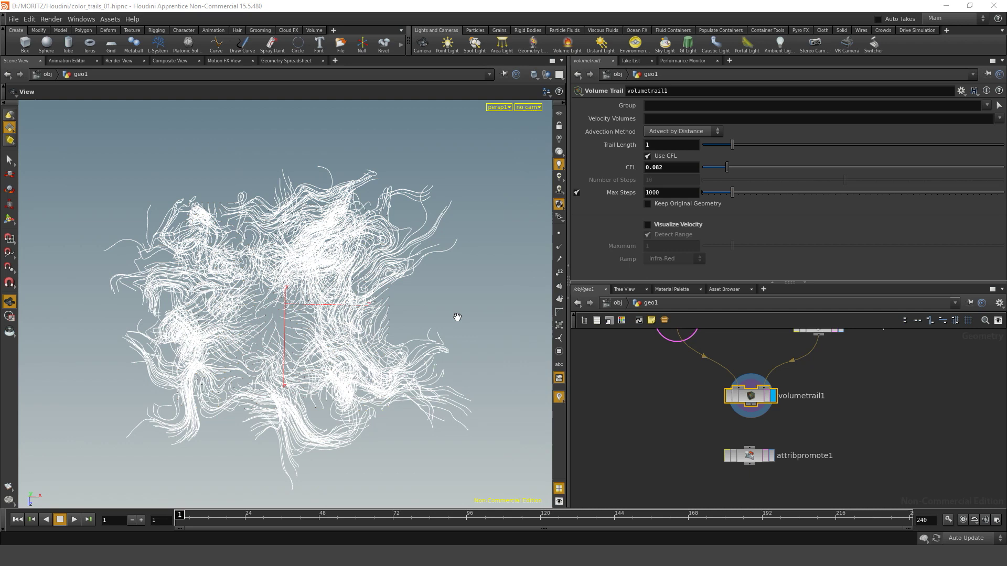
- Wire volumetrail1 into attribpromote1 and promote Cd to Primitive using the Minimum method
left_click(740, 455)
left_click_drag(752, 406, 749, 447)
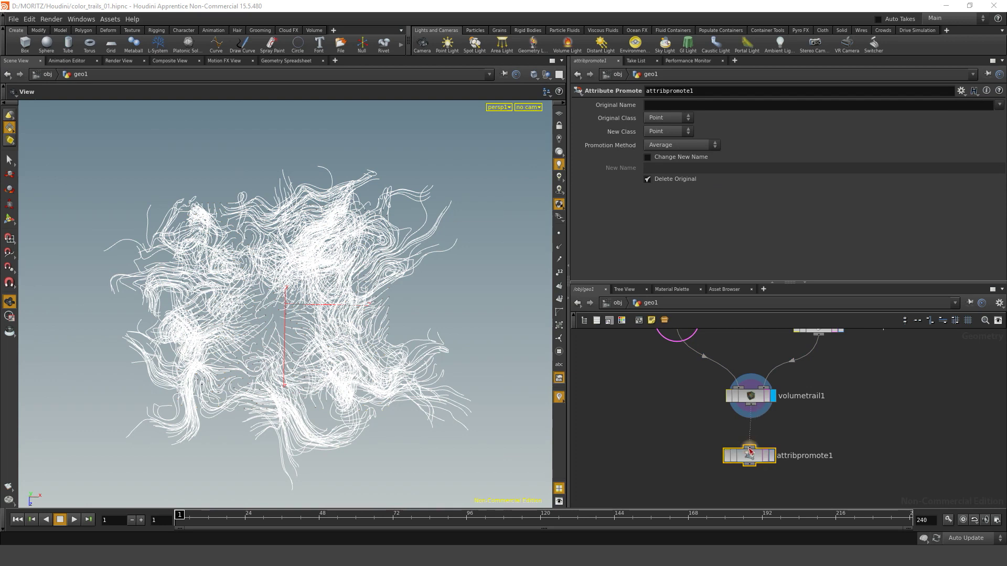
left_click(771, 456)
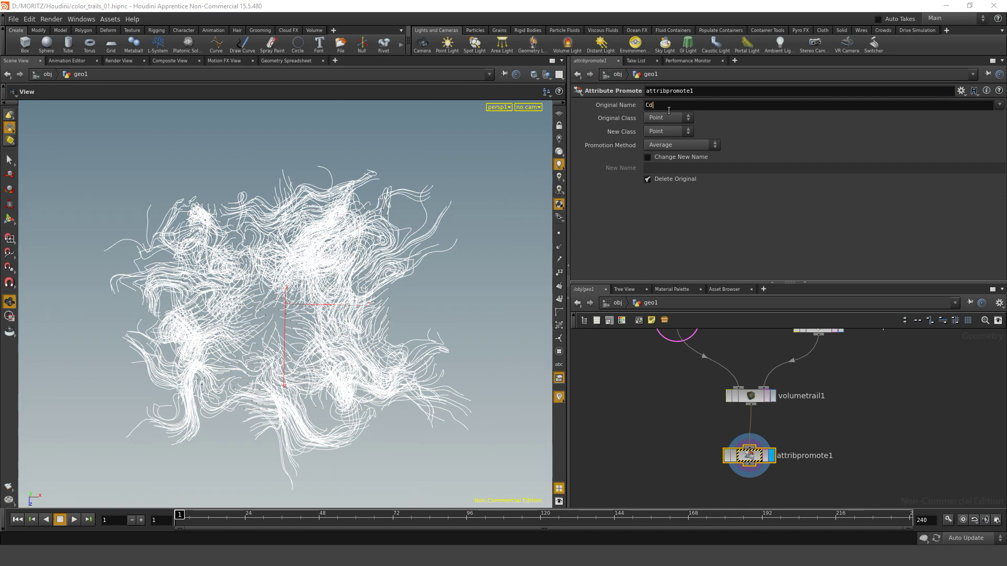
left_click(675, 132)
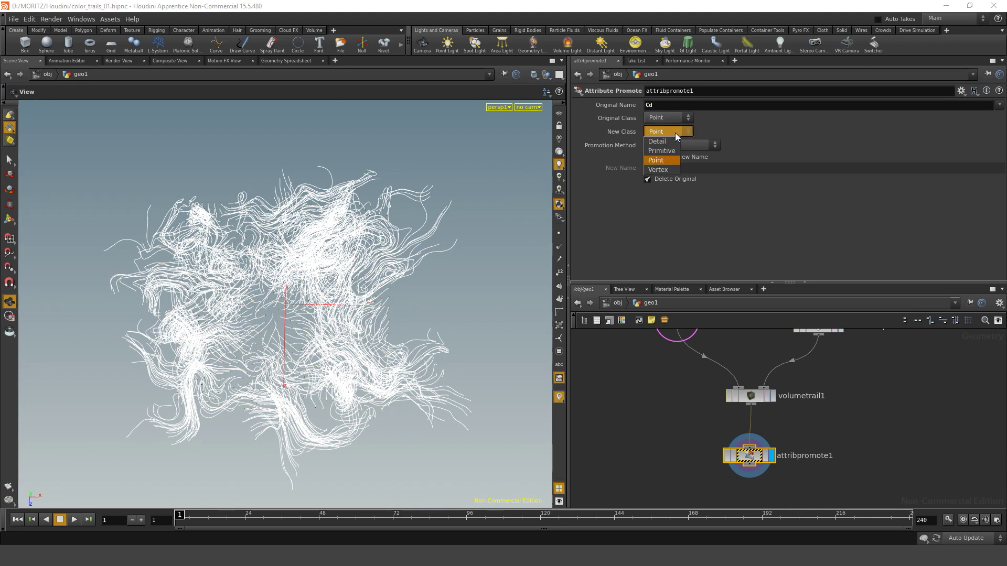
left_click(668, 150)
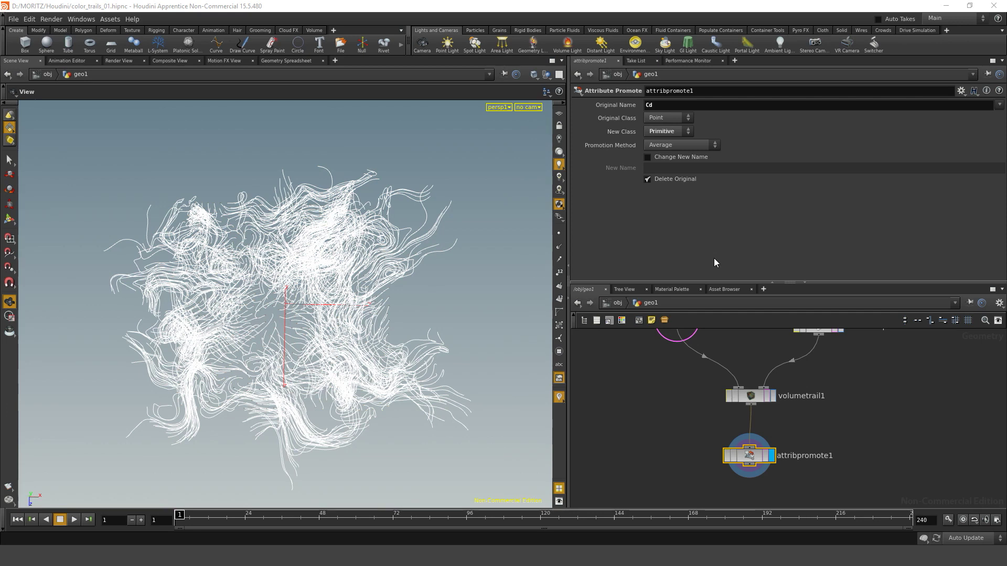
left_click(684, 146)
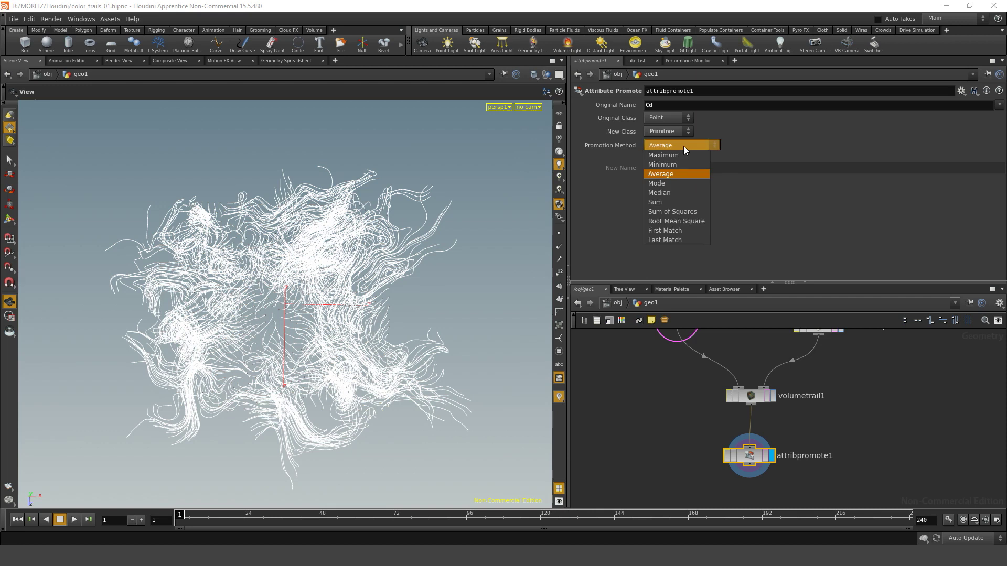
left_click(662, 165)
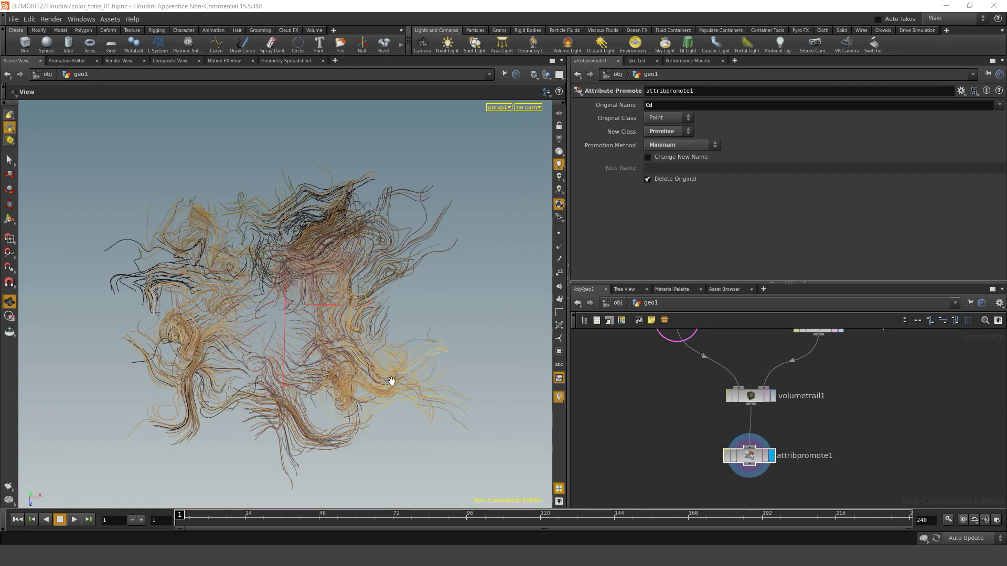
left_click_drag(350, 316, 457, 377)
- Set scatter1's Force Total Count to 10000 and orbit to inspect the denser strands
scroll(664, 417, "up", 5)
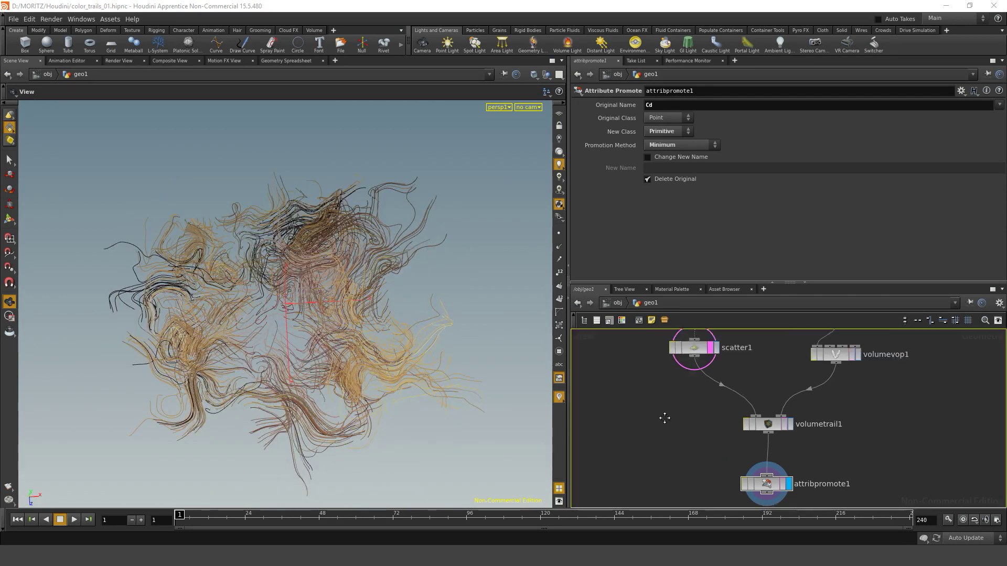
left_click(715, 397)
left_click(663, 183)
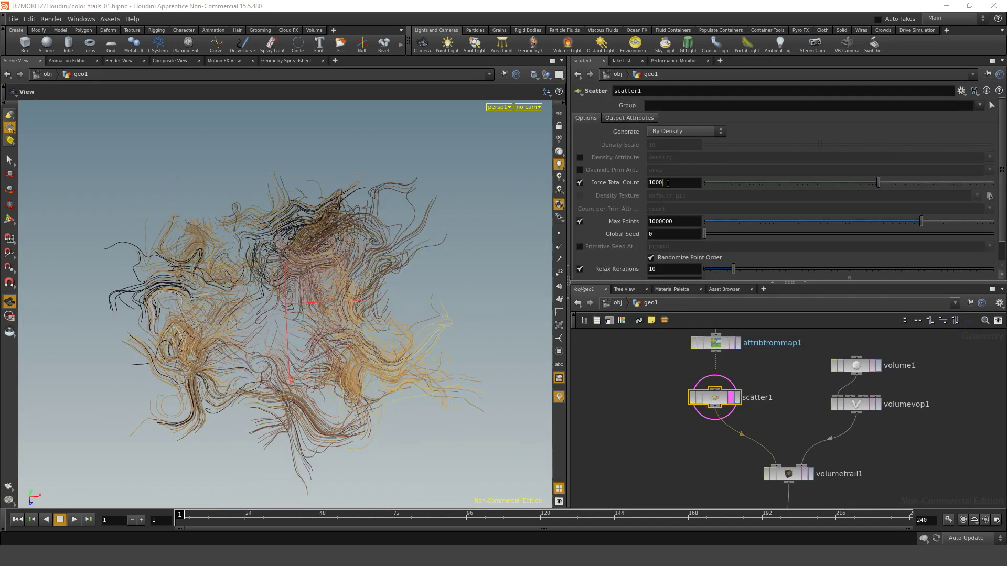
type("0")
key("Return")
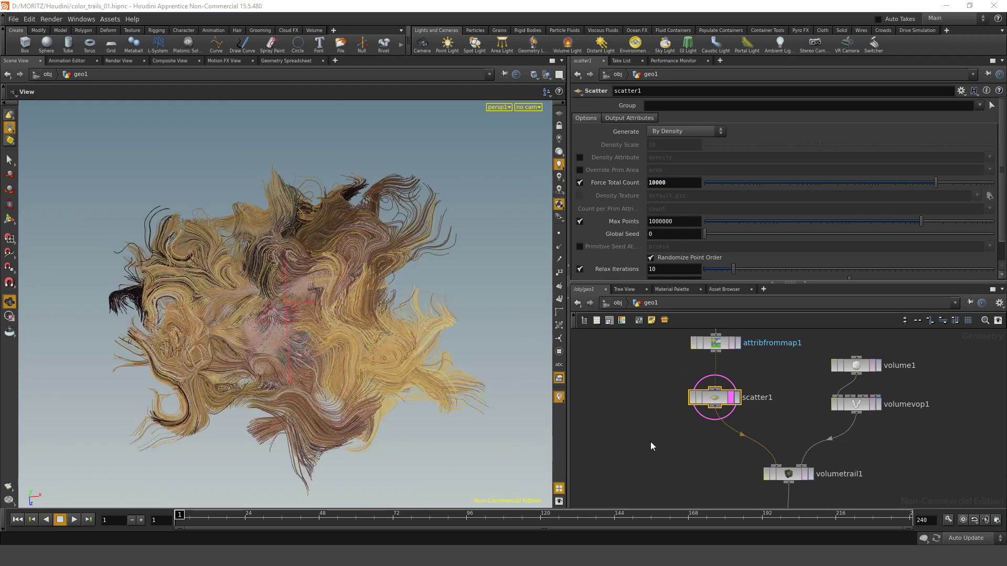
left_click_drag(409, 353, 260, 295)
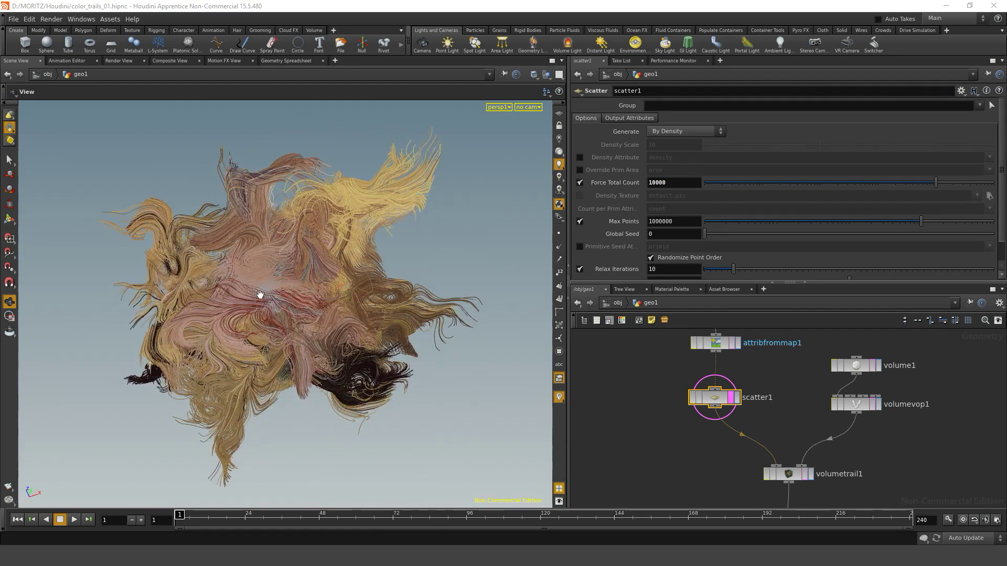
left_click_drag(307, 332, 274, 372)
left_click_drag(359, 290, 356, 312)
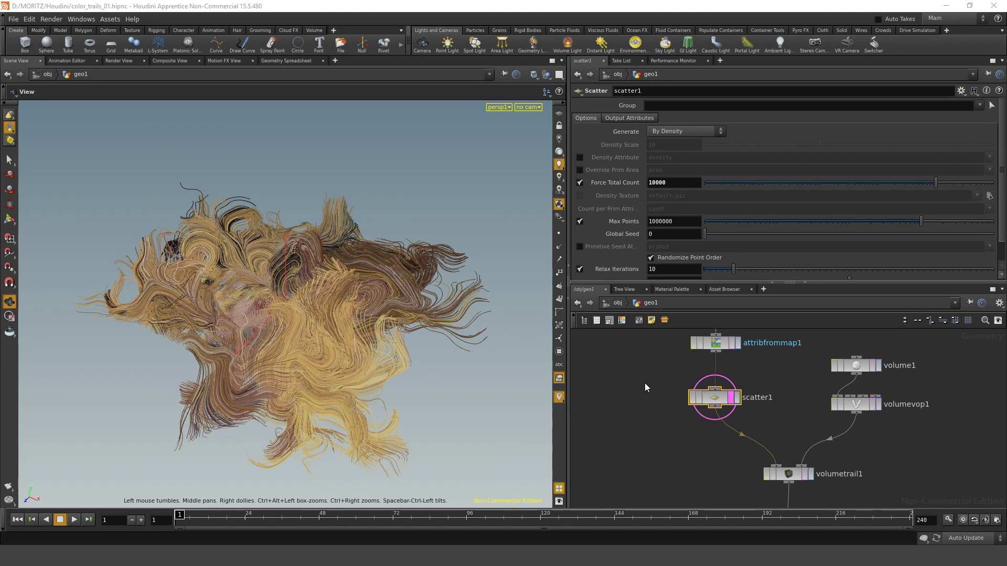
- At /obj, create cam1, lock the viewport to it, and frame the coloured strands
left_click(609, 304)
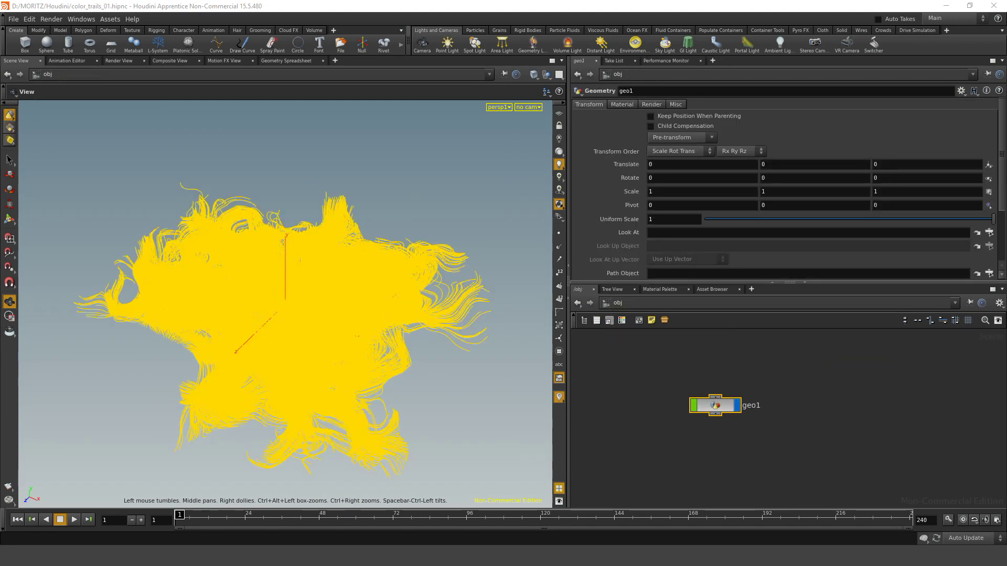
left_click(423, 46)
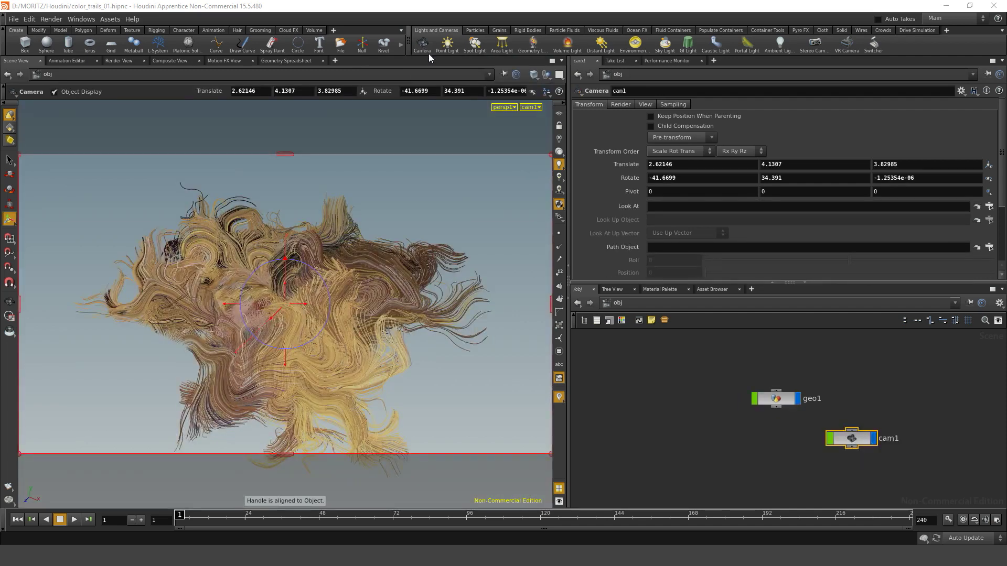
left_click(559, 126)
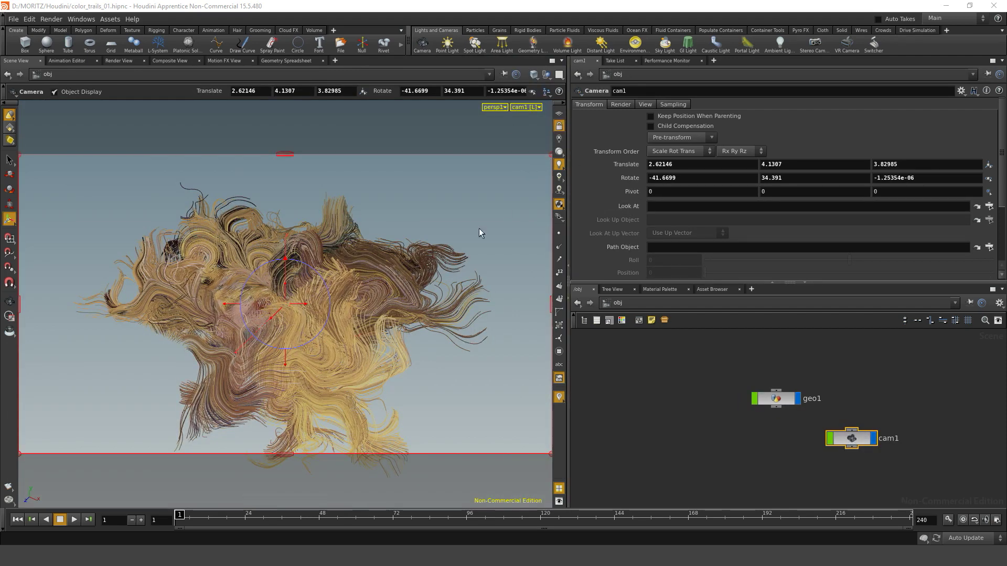
key("Escape")
mouse_move(386, 287)
left_mouse_down()
mouse_move(315, 287)
mouse_move(415, 336)
mouse_move(488, 312)
mouse_move(397, 298)
left_mouse_up()
key("Return")
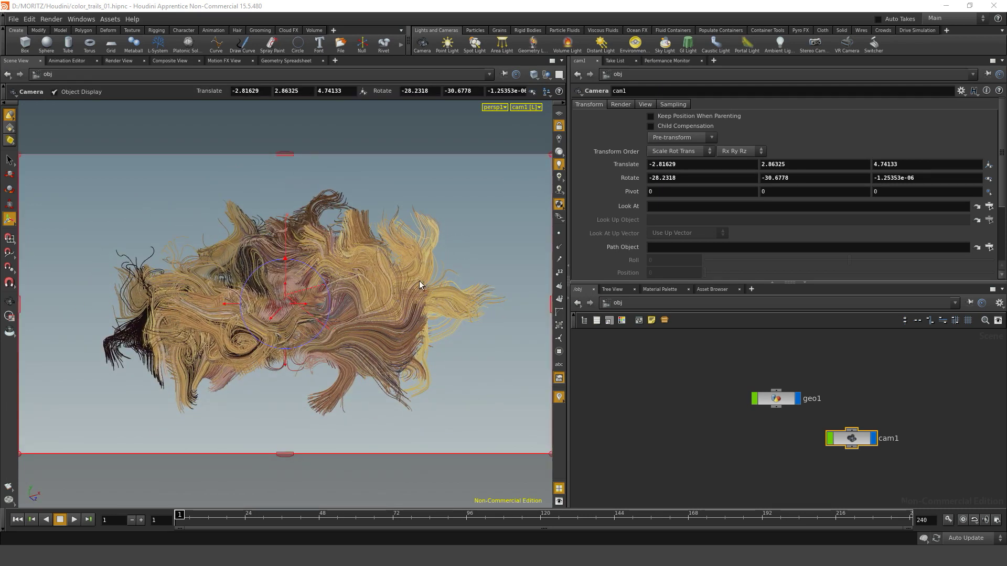
- Place an area light, reset its Translate, then set Rotate X to -90 and Translate Y to 4
left_click(502, 44)
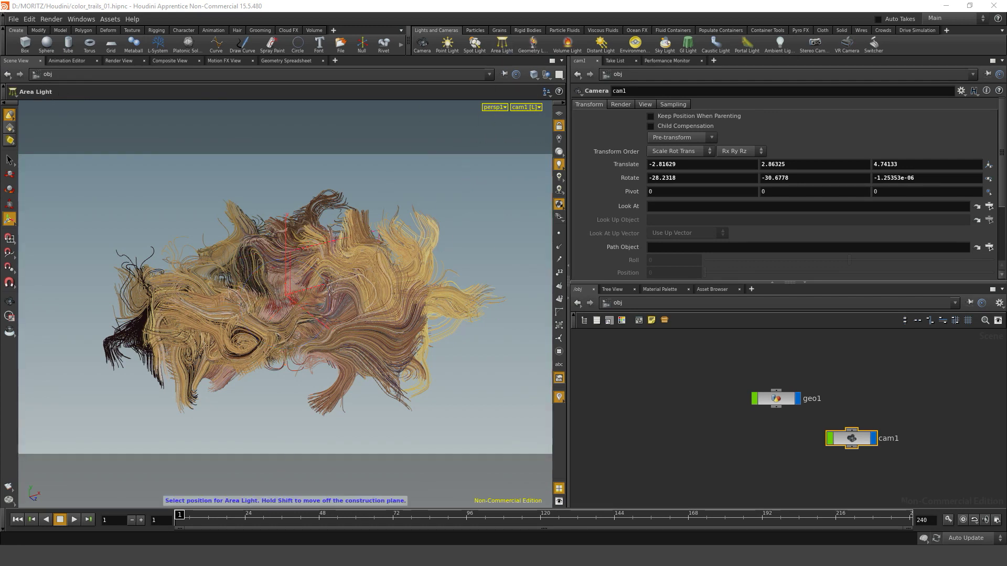
left_click(282, 299)
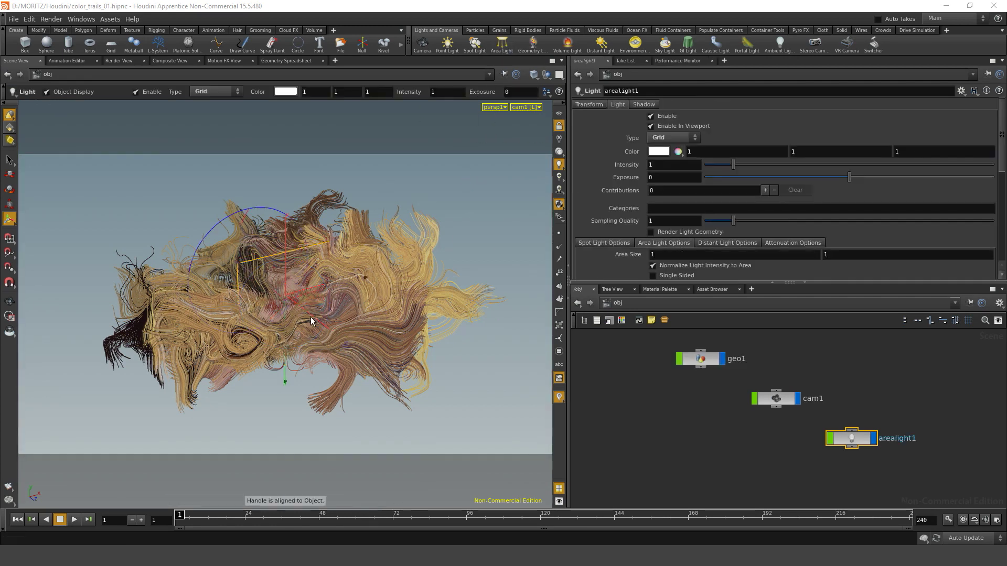
left_click(593, 105)
middle_click(599, 154)
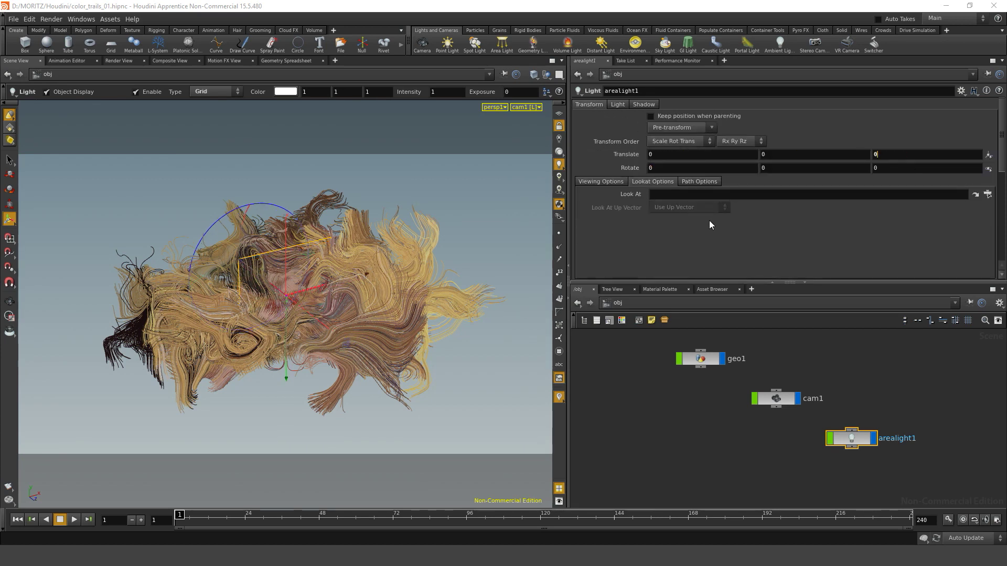
left_click(673, 168)
type("-")
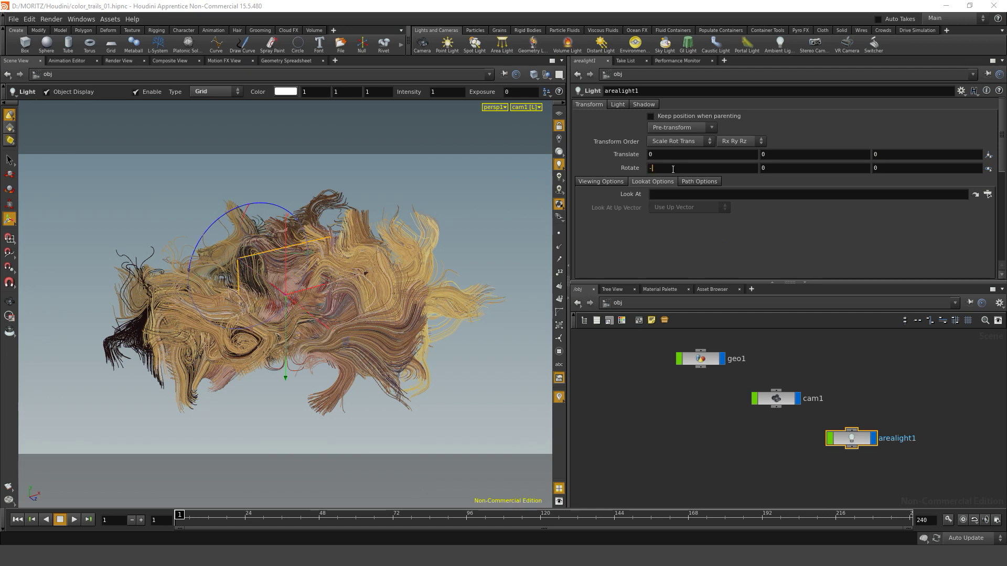
type("90")
key("Return")
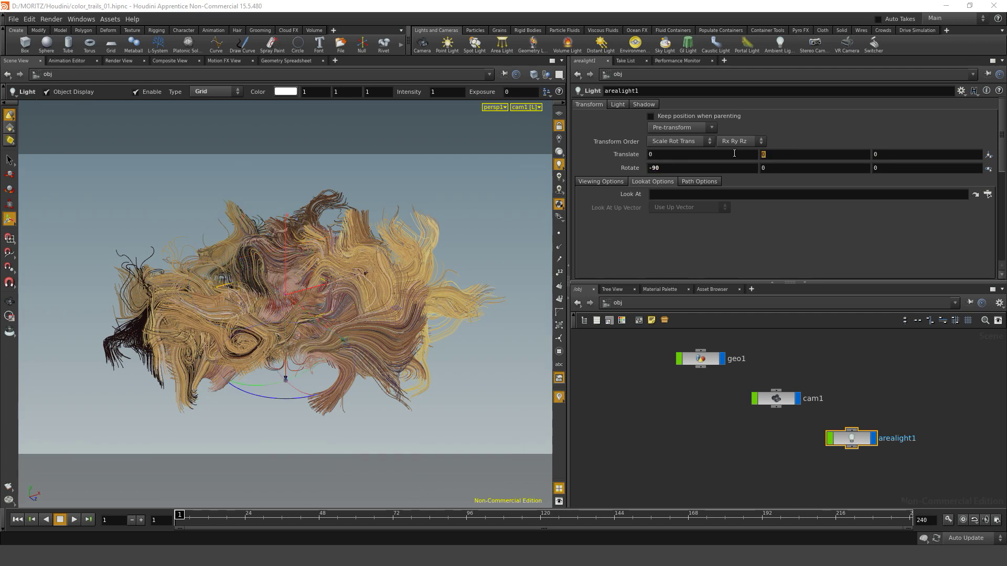
type("4")
key("Return")
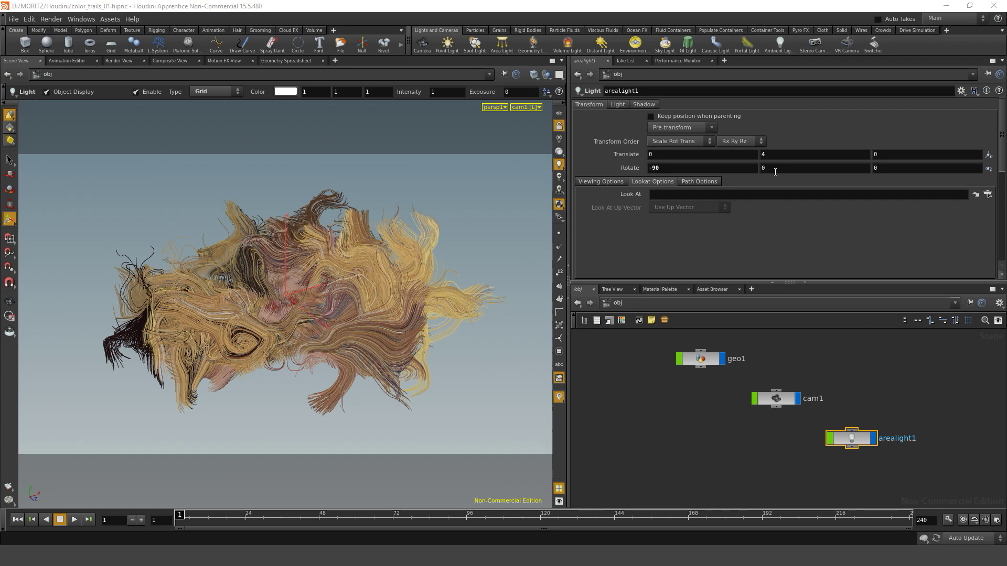
- Set the area light's Area Size to 3 by 3
left_click(617, 104)
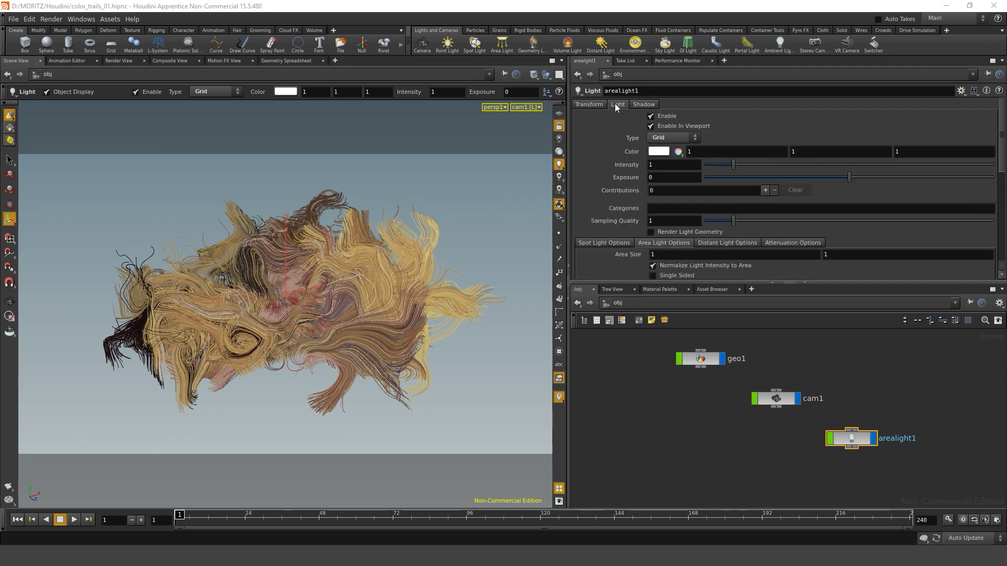
left_click(672, 256)
type("3")
key("Tab")
type("3")
key("Return")
- Duplicate the area light as arealight2 and set its X rotation to 90
middle_click_drag(908, 468, 894, 435)
left_click_drag(838, 414, 839, 444, "alt")
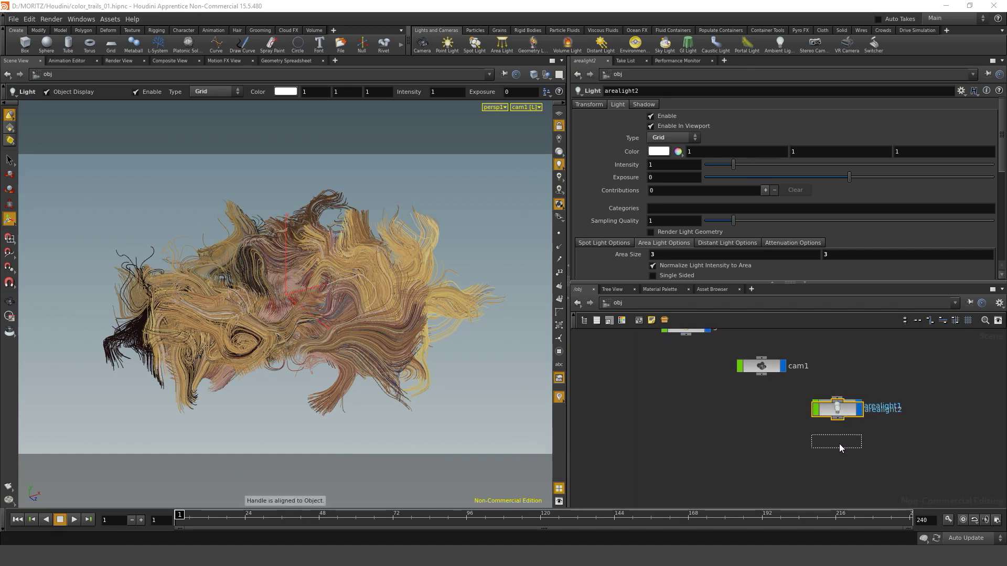
left_click(590, 104)
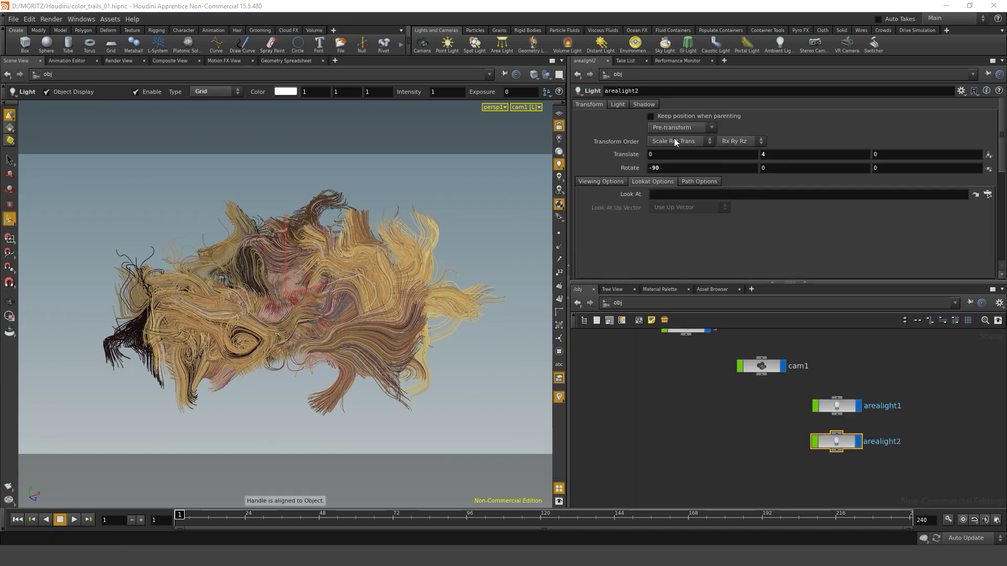
left_click(790, 155)
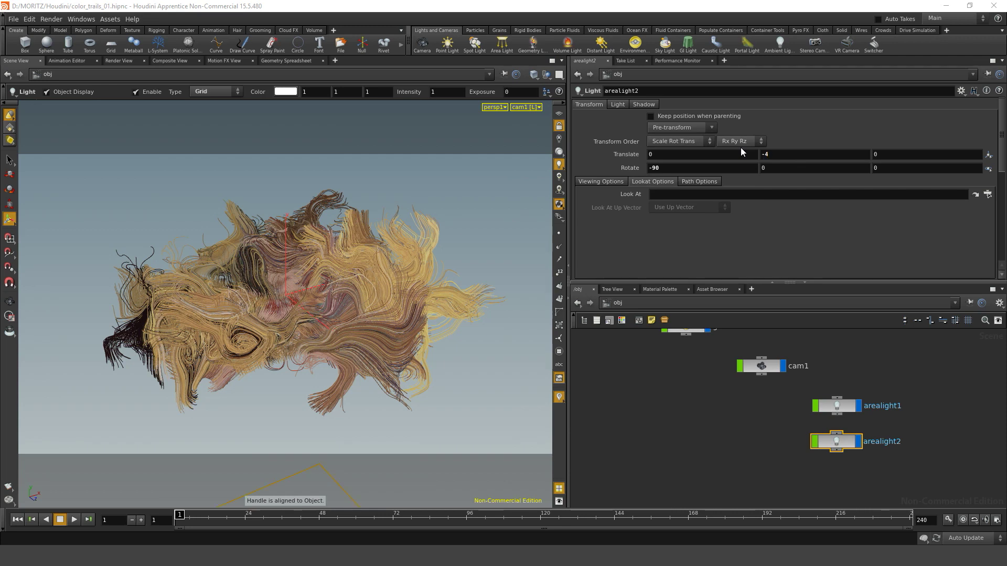
left_click(692, 167)
type("90")
- Give arealight2 an area size of 12 and intensity 0.3, then switch to /out
left_click(618, 104)
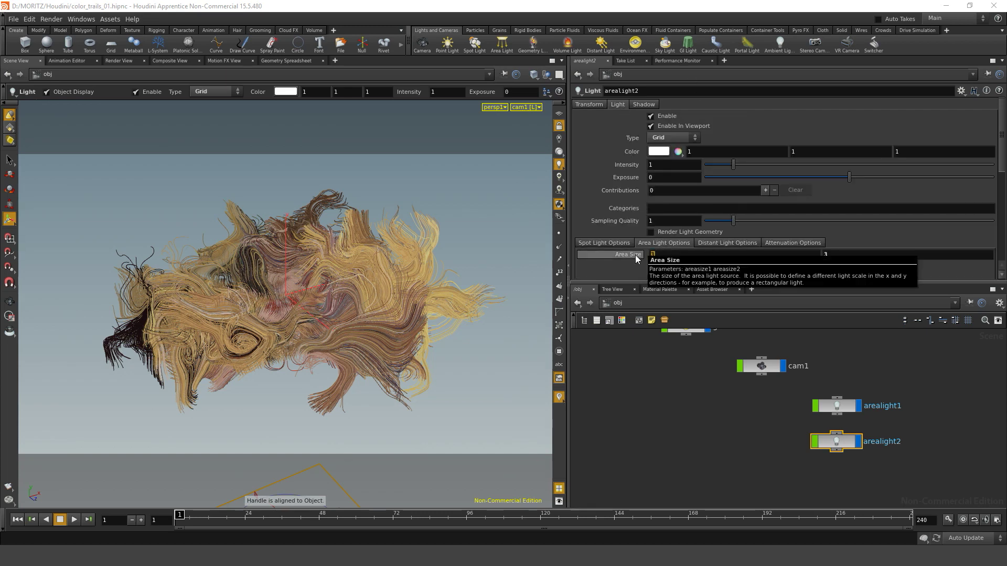
middle_click_drag(634, 255, 645, 255)
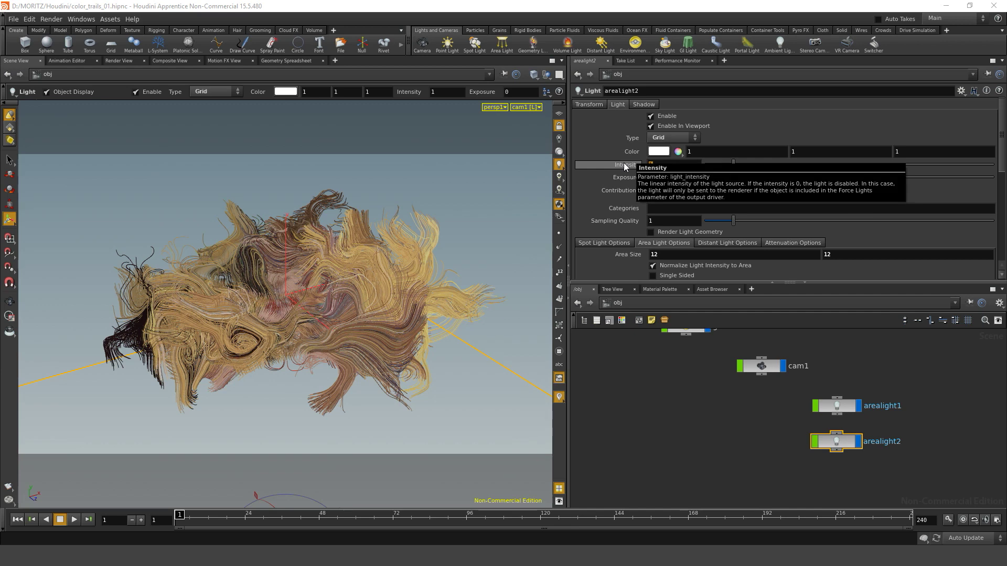
key("Return")
left_click(618, 303)
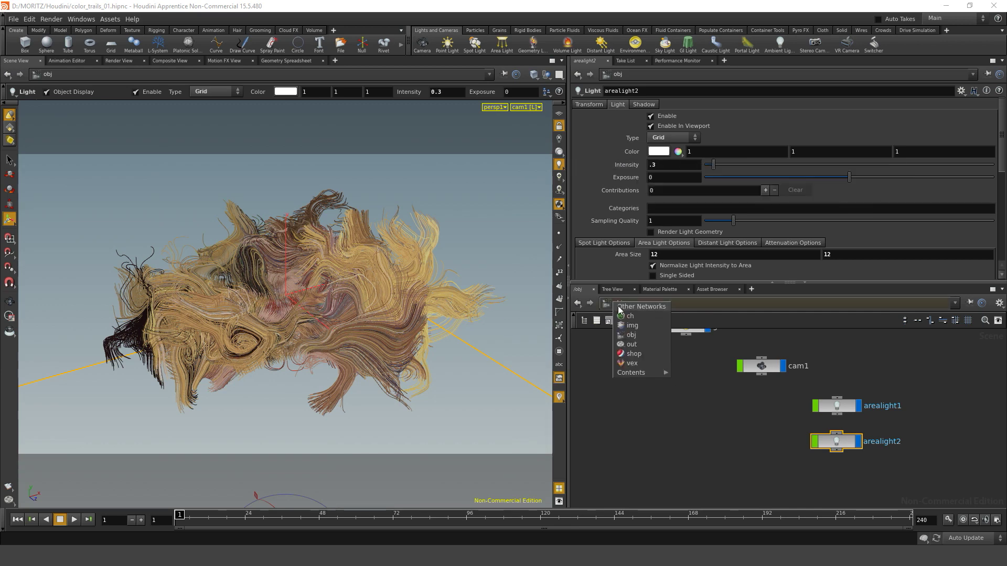
left_click(629, 345)
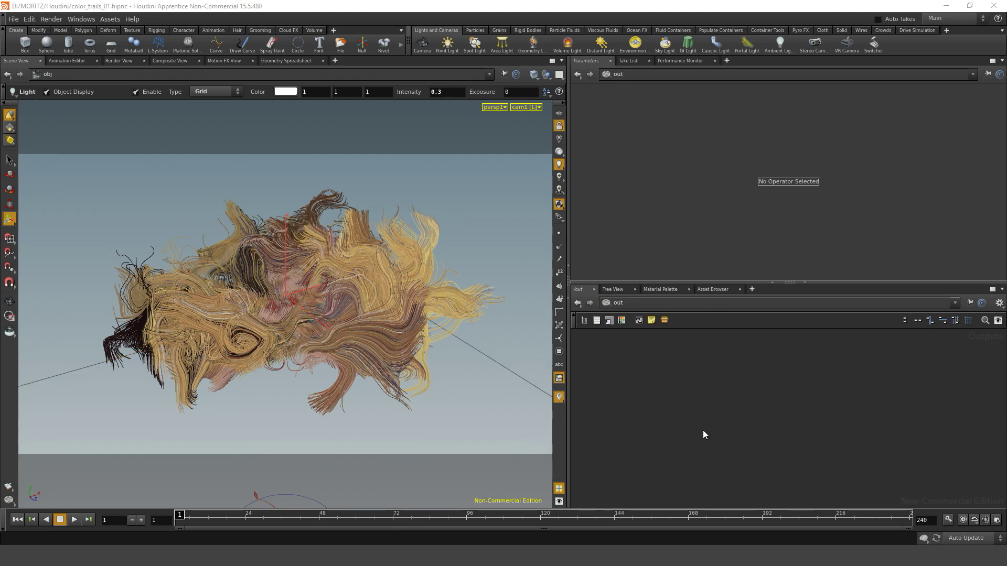
- Add a mantra1 render node in /out using the Physically Based Rendering engine
key("Tab")
type("mantra")
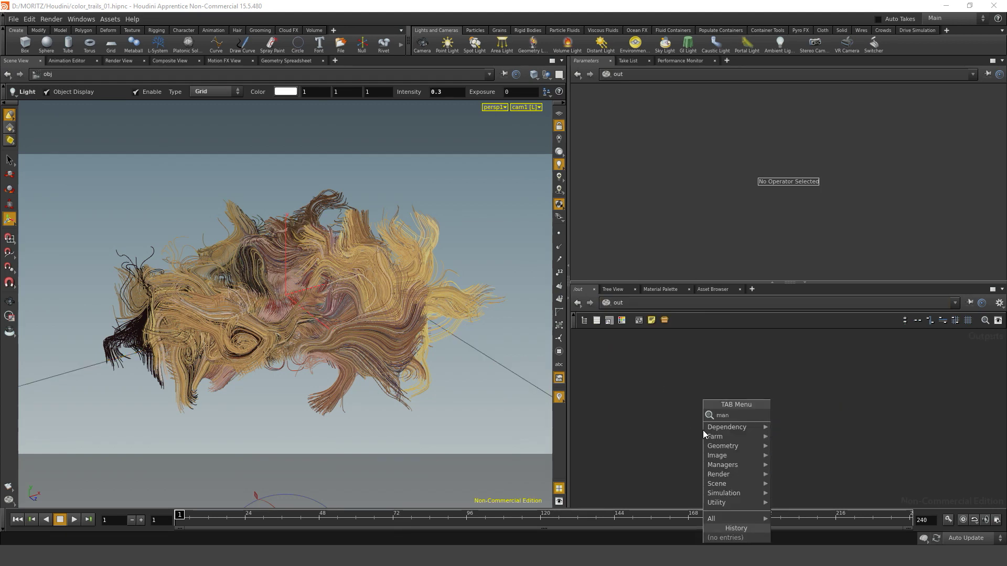
key("Return")
left_click(702, 430)
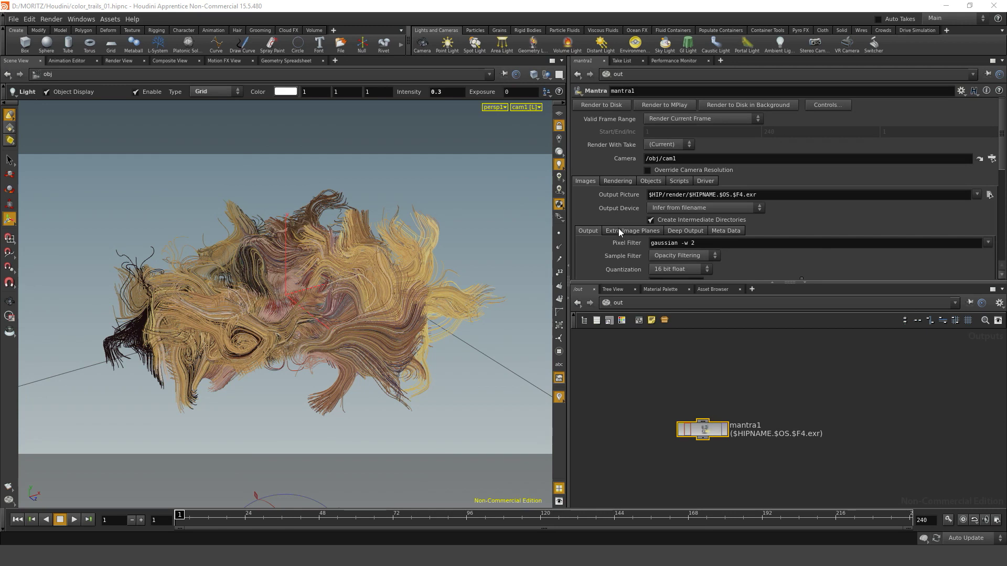
left_click(619, 181)
left_click(678, 194)
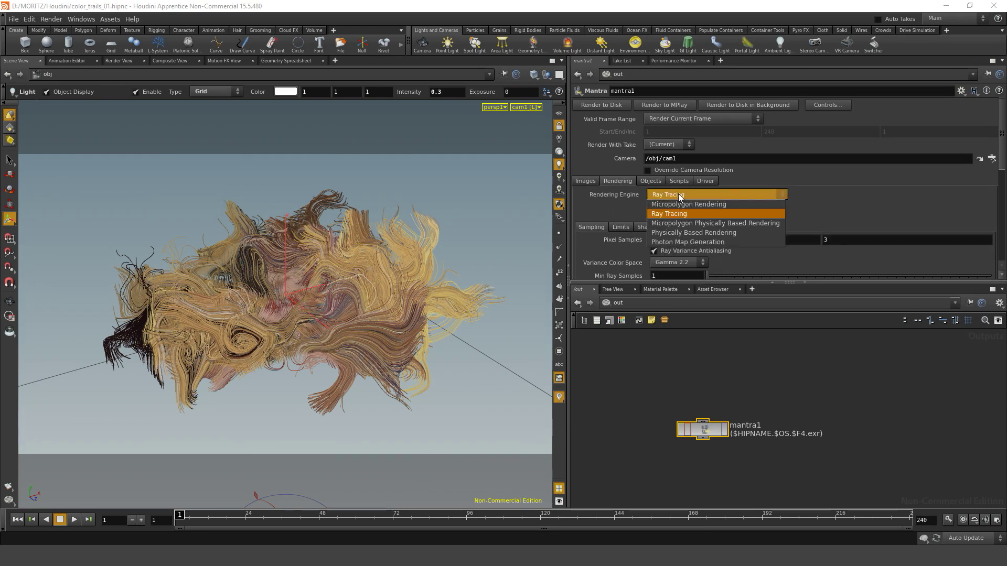
left_click(677, 233)
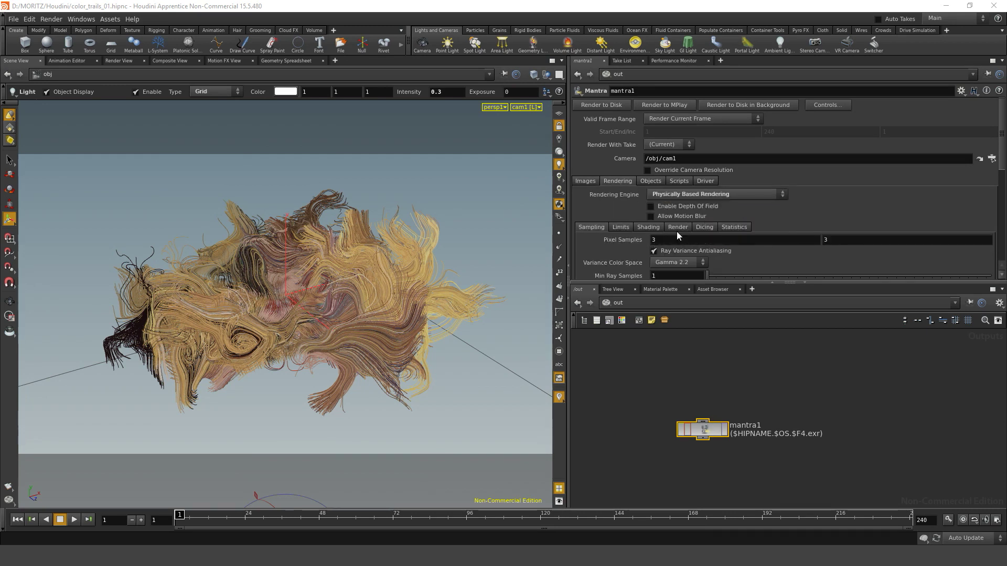
- Render the scene in the Render View through camera /obj/cam1
left_click(125, 61)
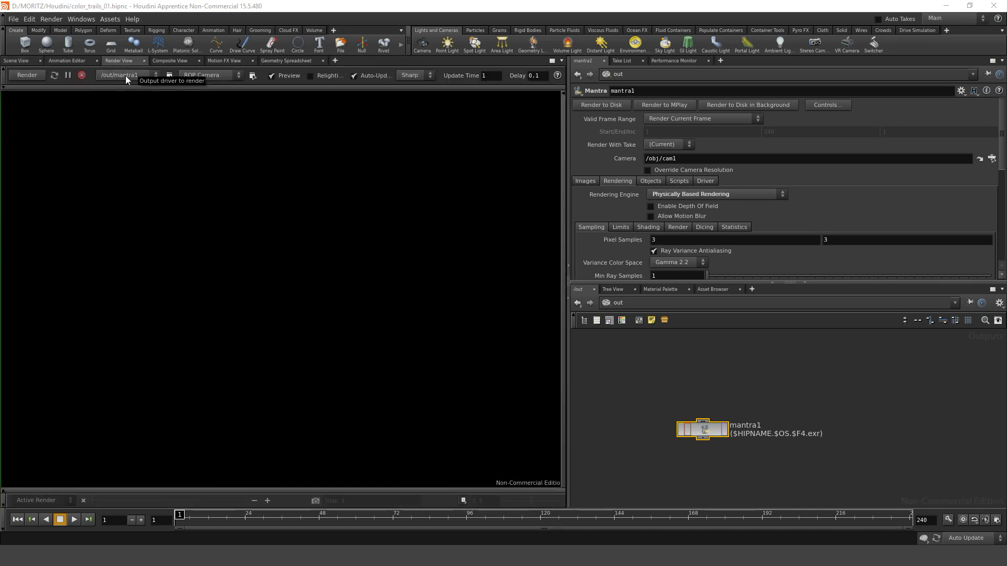
left_click(213, 76)
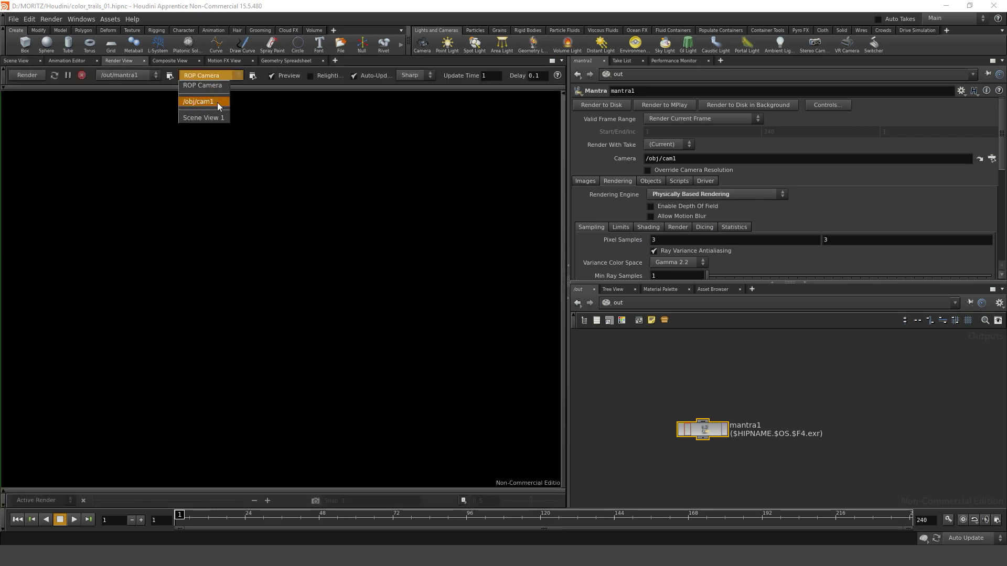
left_click(215, 103)
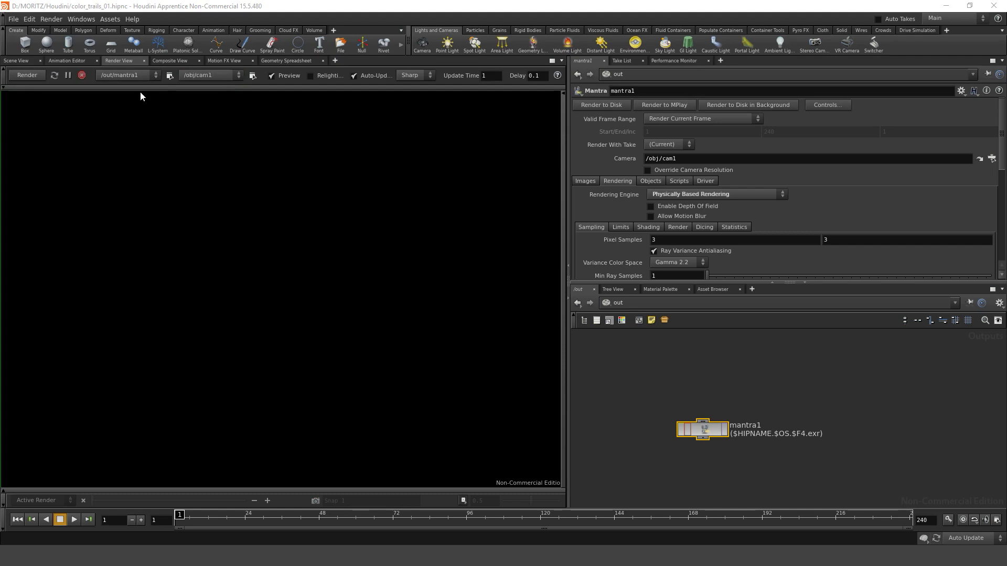
left_click(27, 76)
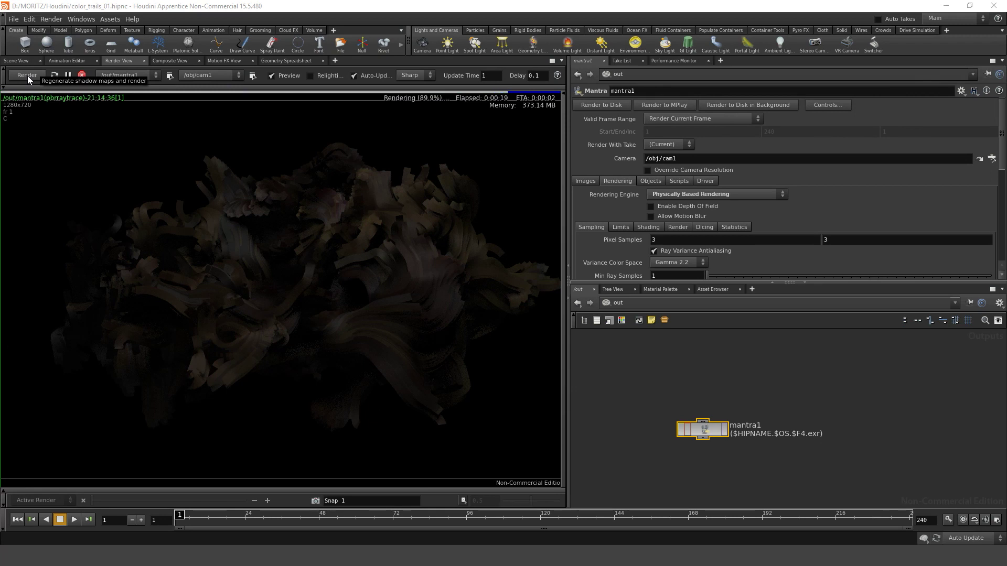
- Back in /obj, set arealight1's intensity to 10 and select arealight2
left_click(610, 304)
left_click(632, 341)
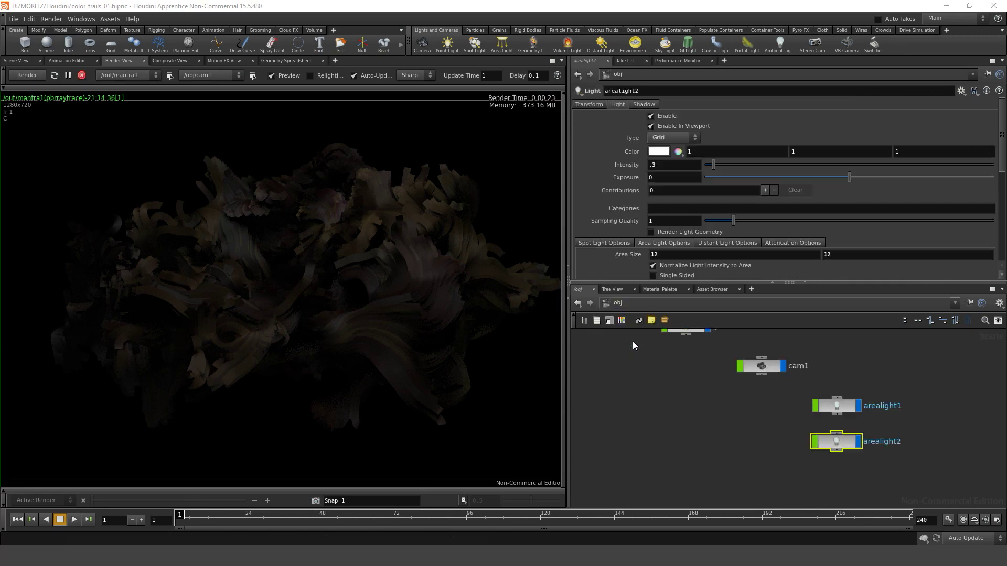
middle_click_drag(745, 405, 754, 436)
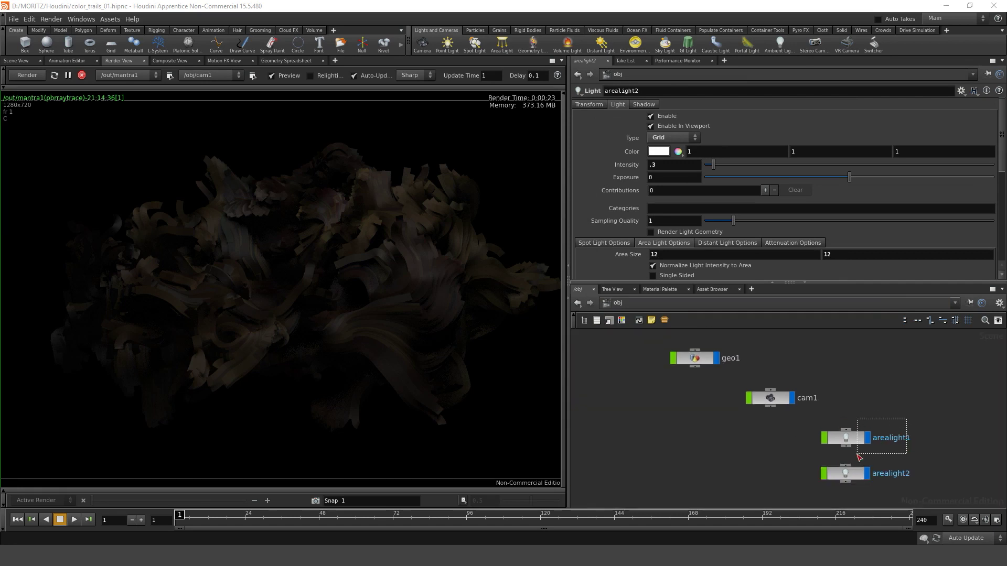
left_click(844, 438)
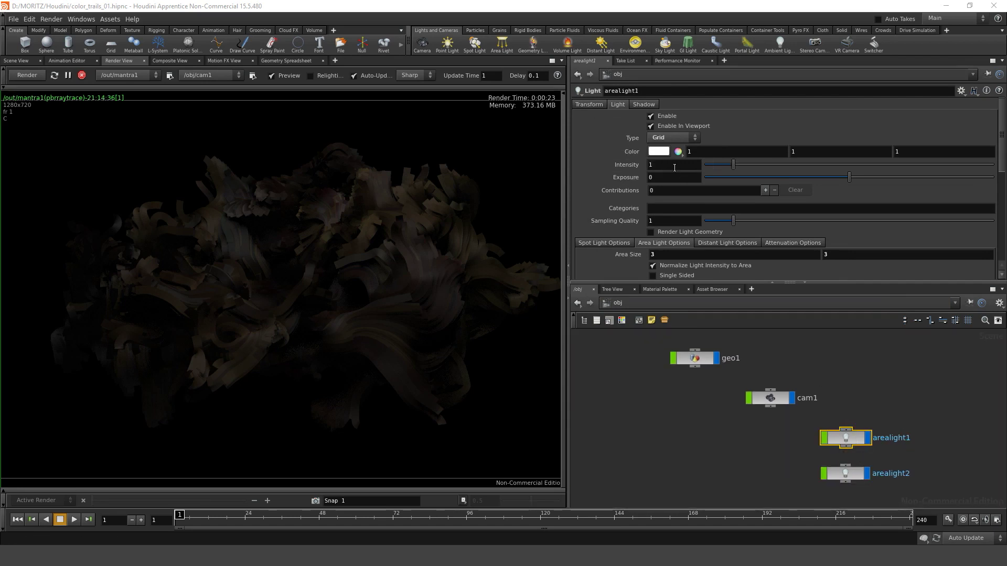
double_click(651, 164)
type("10")
key("Return")
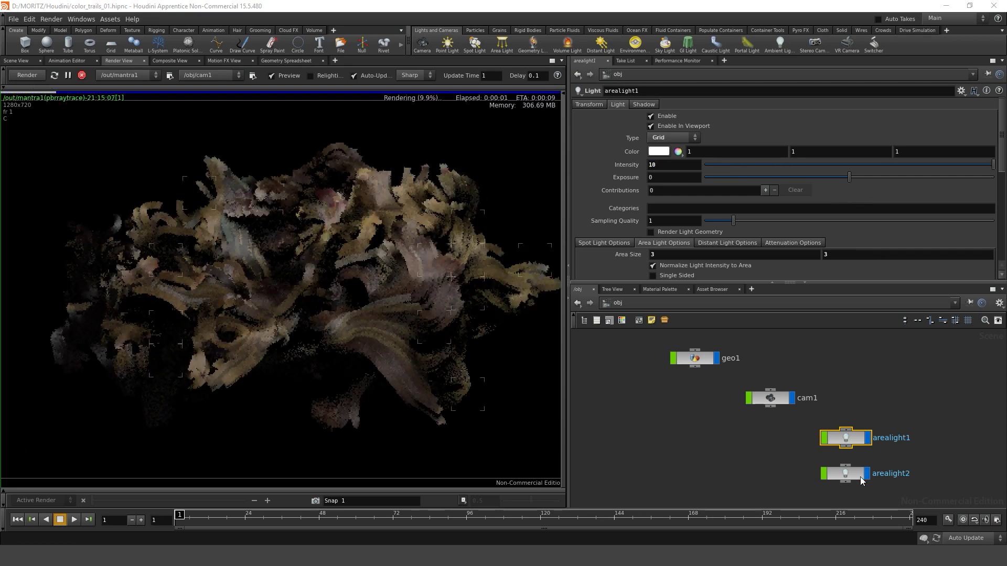
left_click(847, 464)
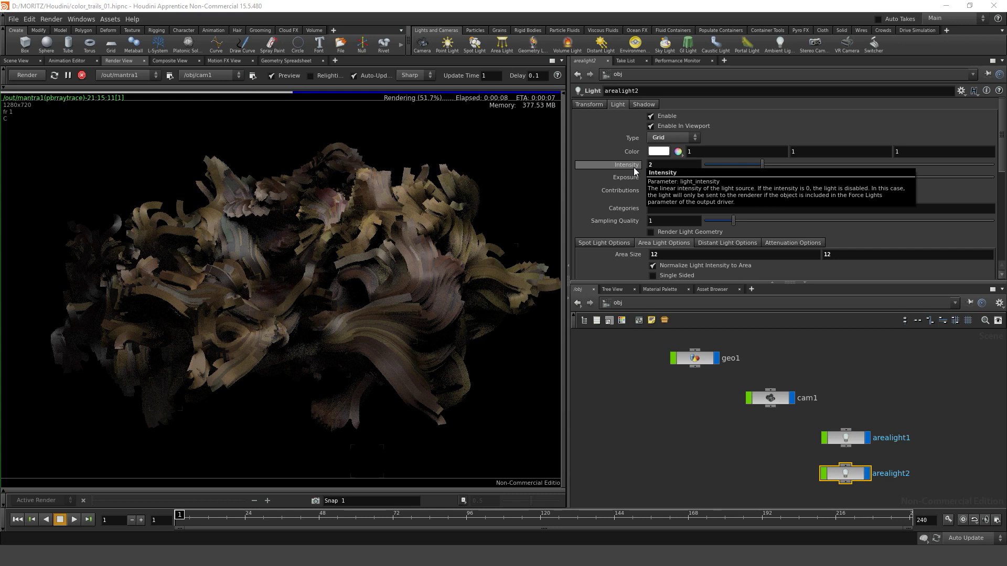
- Inside geo1, add an Attribute Create node just under attribpromote1
left_click(694, 361)
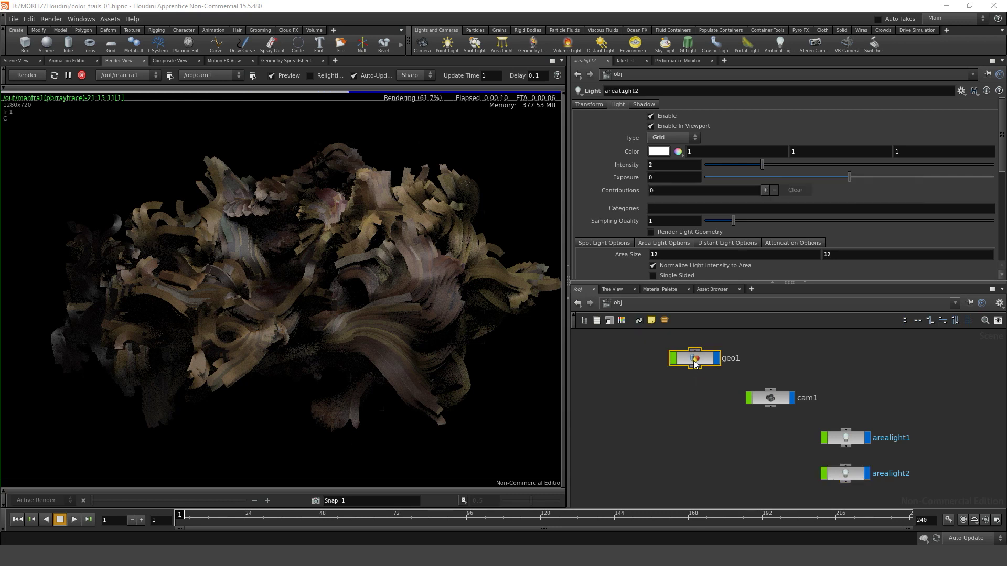
double_click(696, 360)
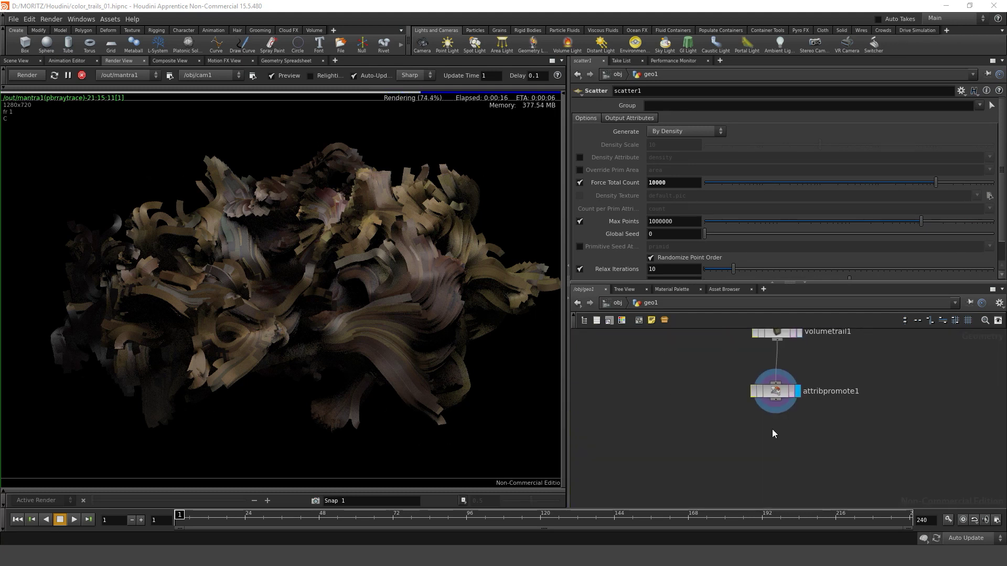
key("Tab")
type("att")
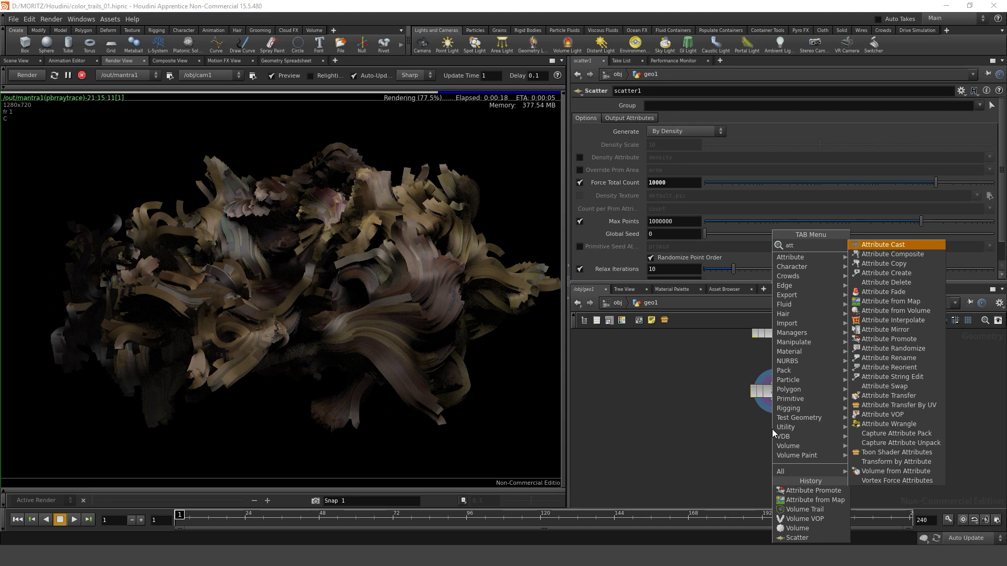
type("ribcreate")
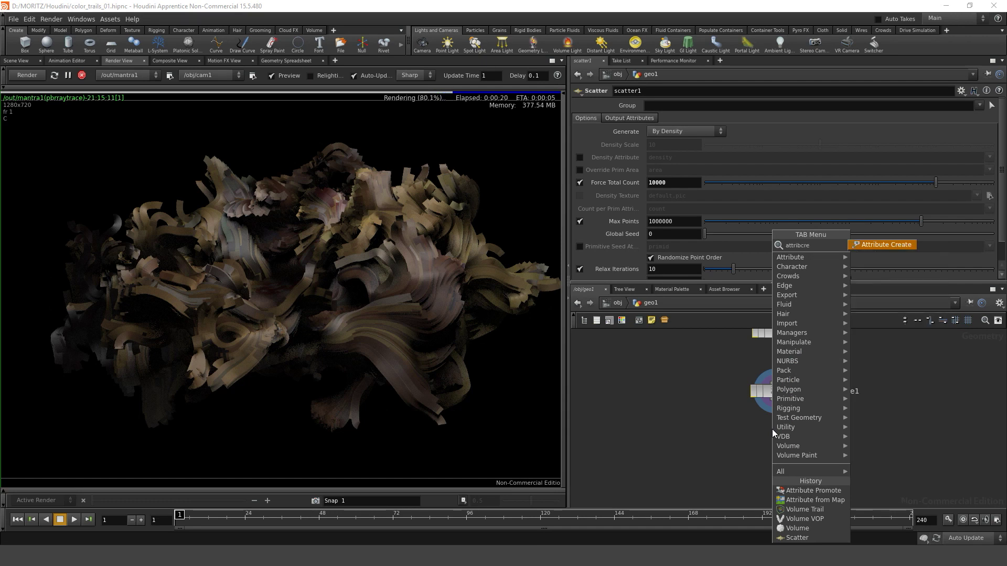
key("Return")
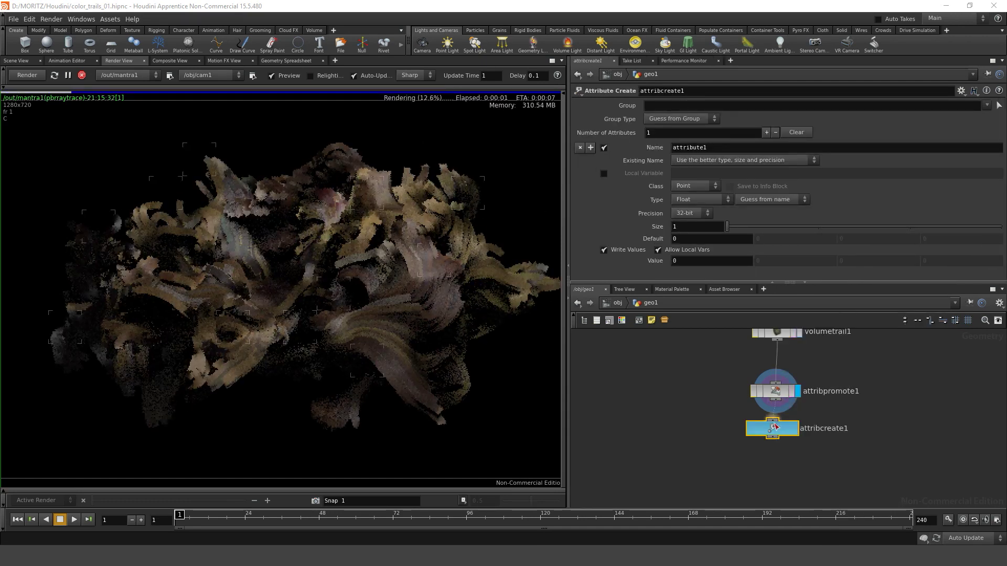
left_click(773, 433)
left_click_drag(773, 432, 775, 439)
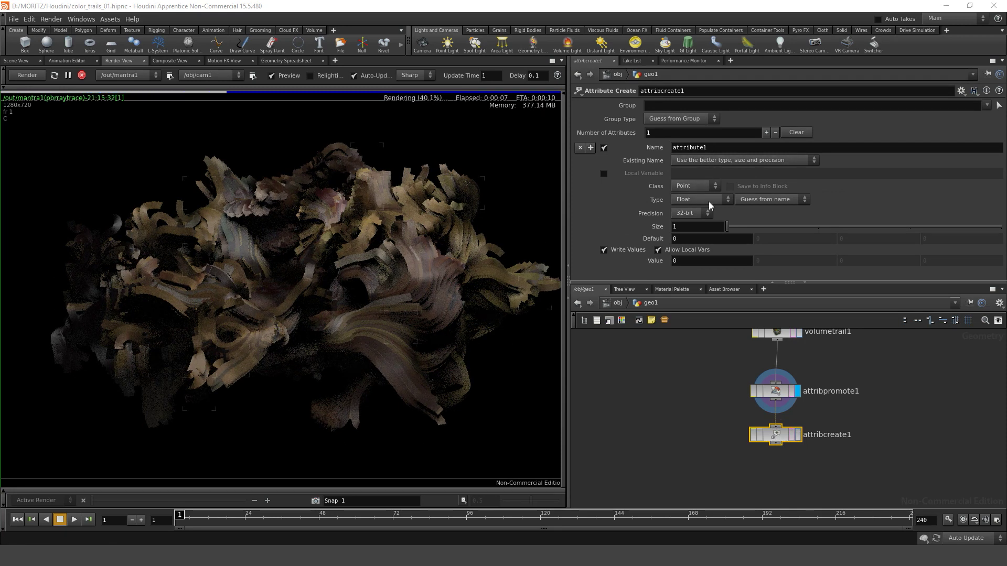
- Name the attribute 'width' with value 0.01 and display attribcreate1's output
left_click_drag(709, 147, 644, 144)
type("width")
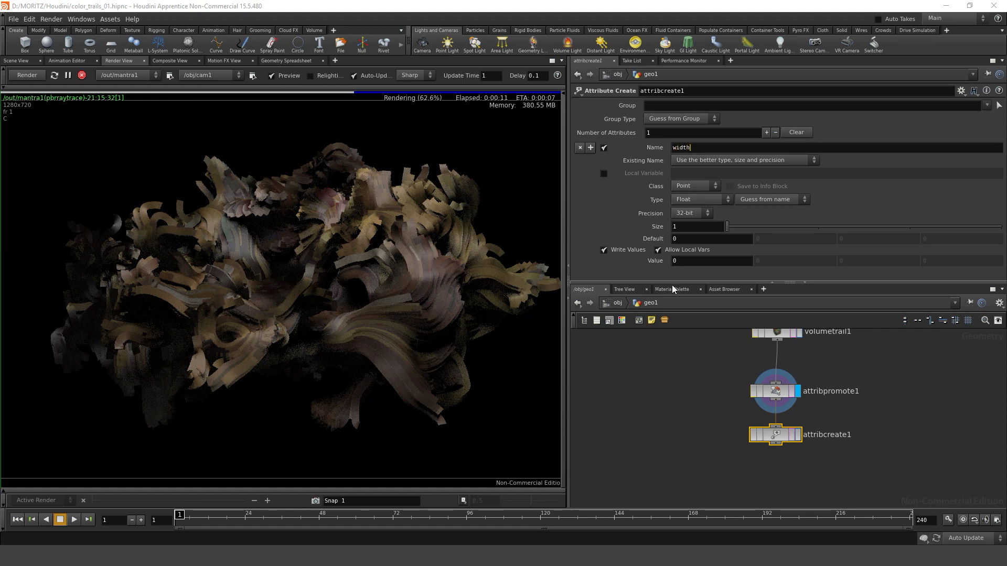
left_click(686, 261)
type(".01")
left_click(798, 435)
left_click(843, 471)
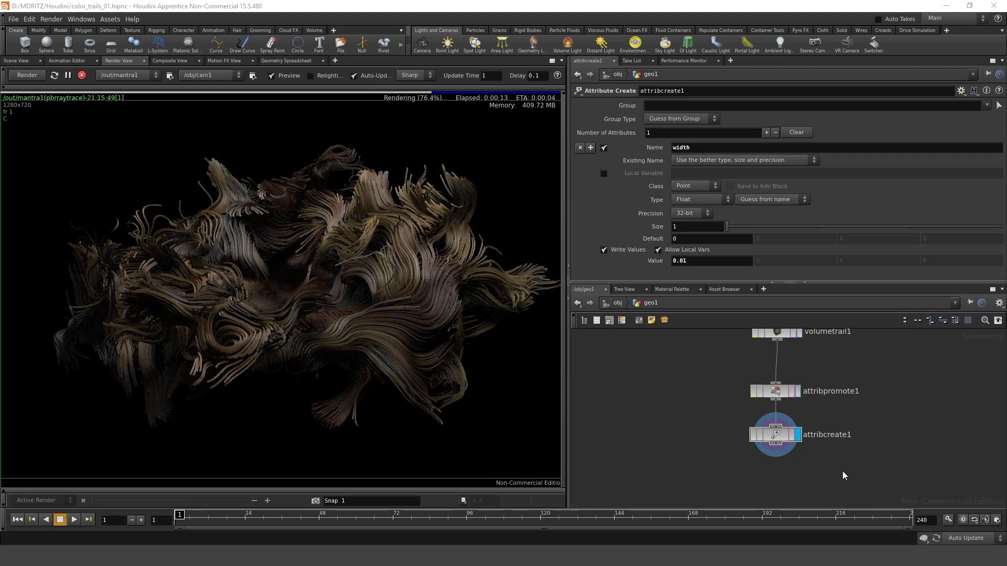
- Try a width value of 1, then settle on a width of .005
left_click(713, 262)
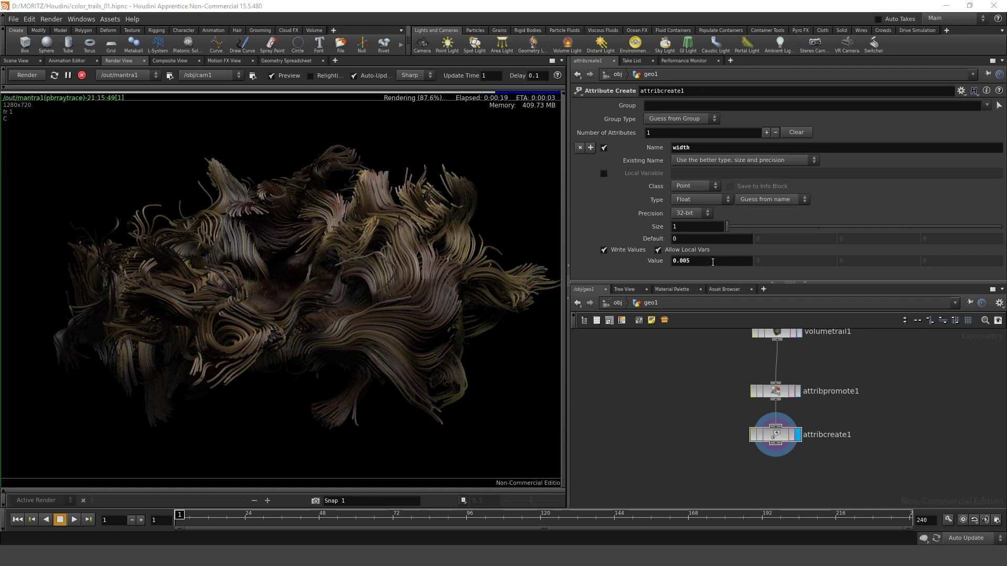
key("Return")
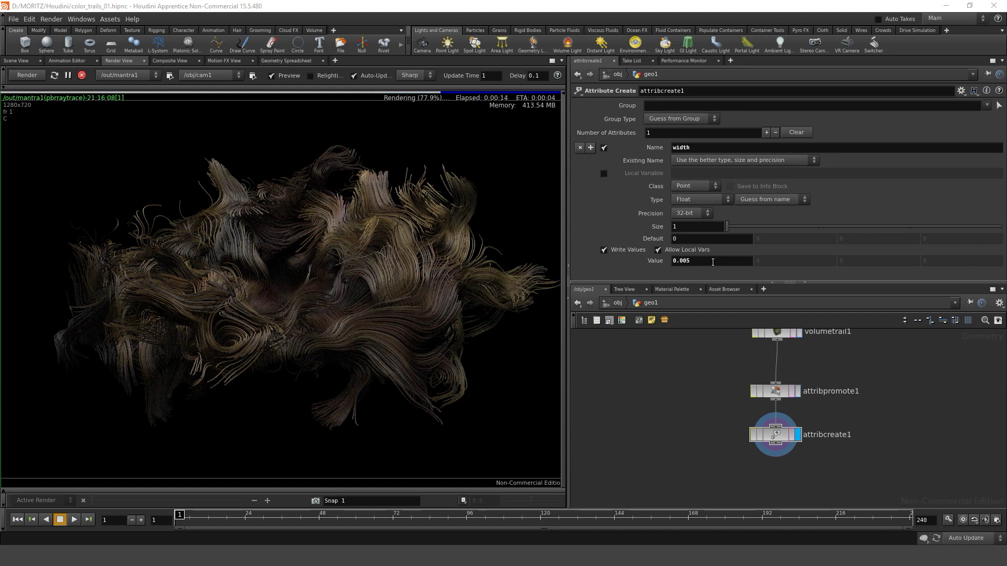
left_click_drag(713, 262, 638, 268)
type("1")
key("Return")
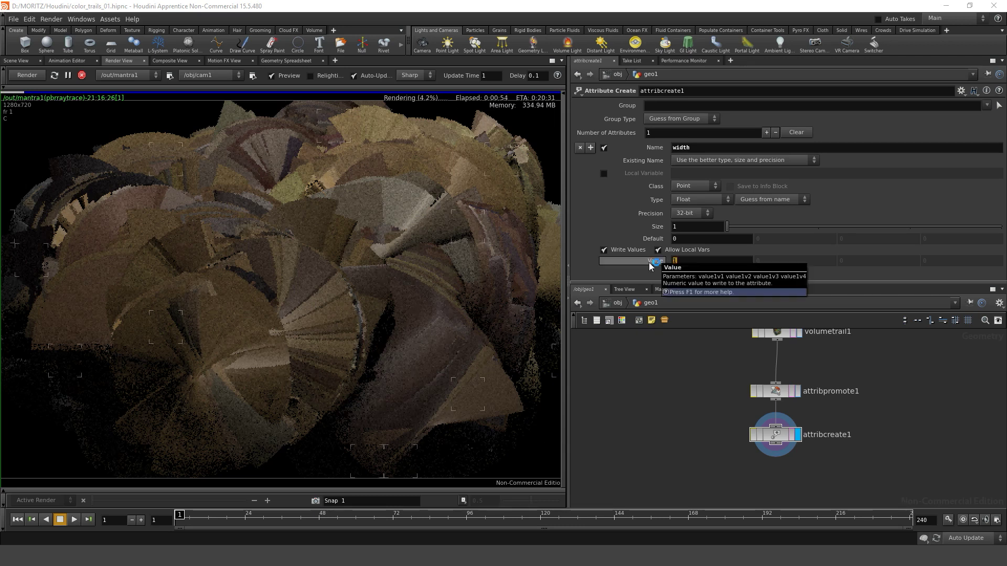
type(".005")
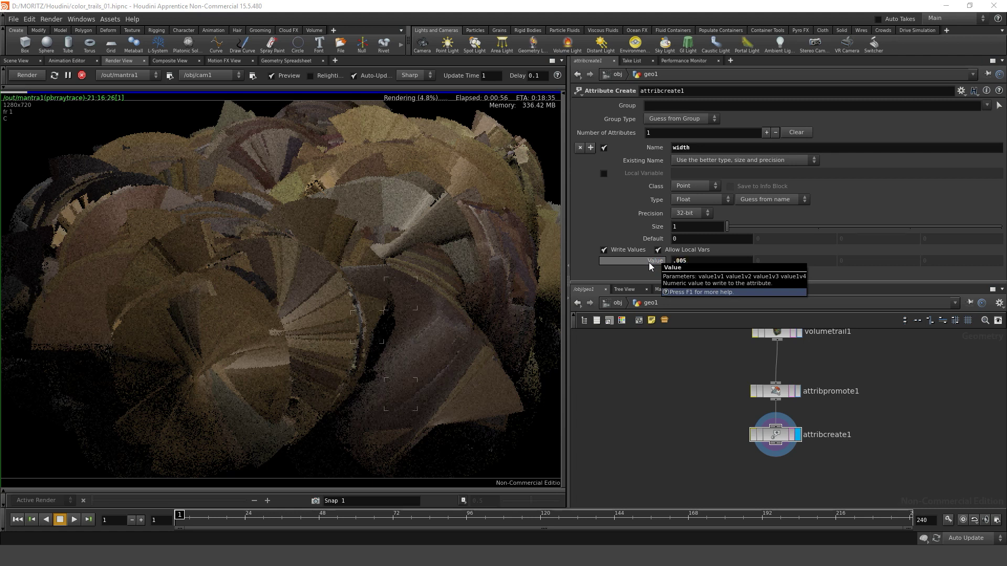
key("Return")
left_click(612, 303)
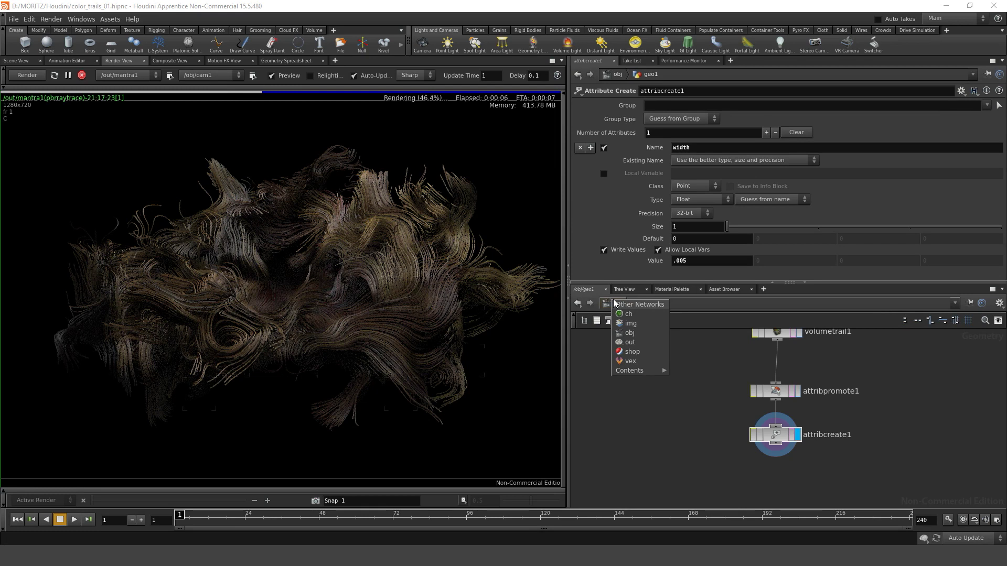
- Add a Mantra Surface shader, mantrasurface1, in the shop network
left_click(626, 352)
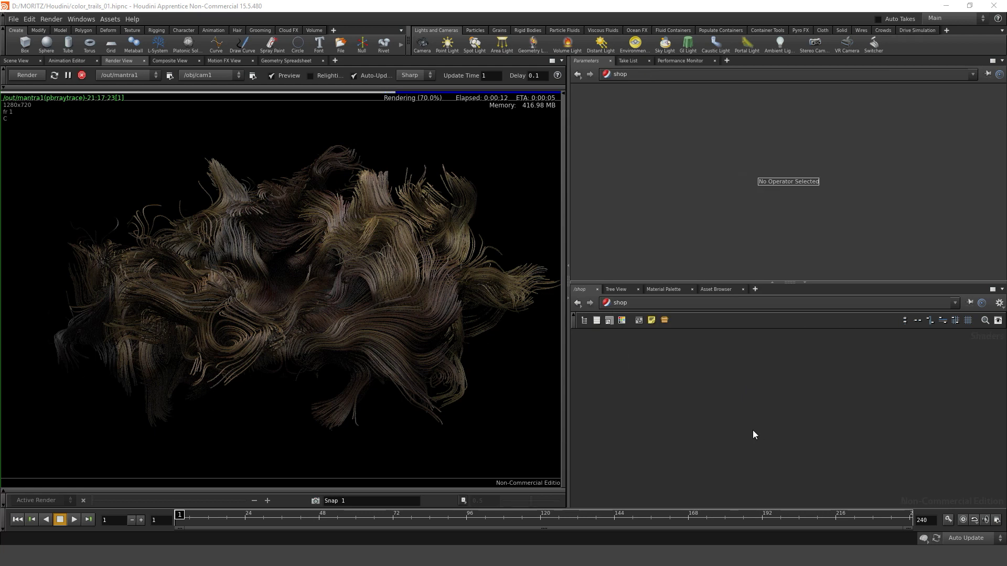
key("Tab")
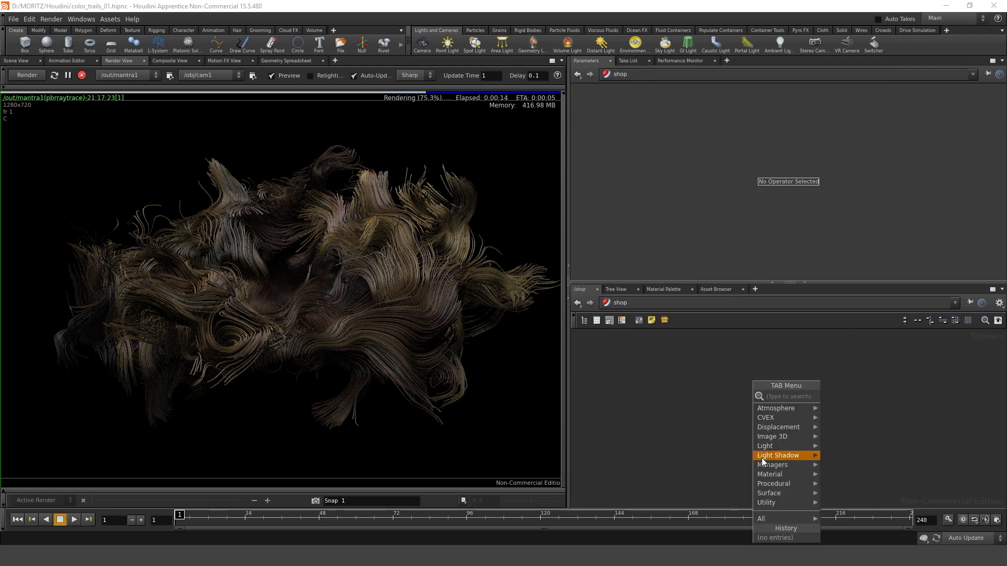
mouse_move(765, 465)
left_click(851, 418)
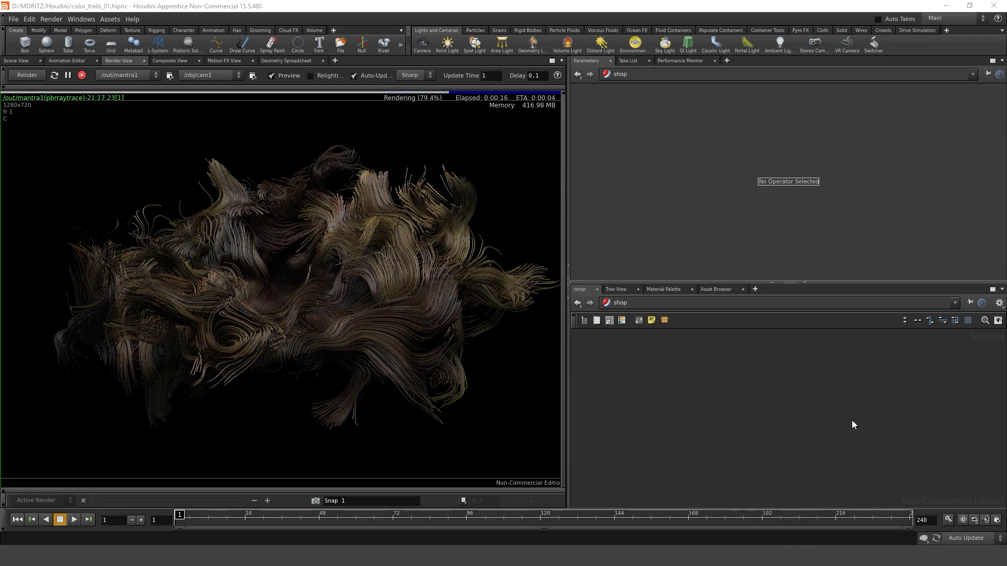
left_click(754, 403)
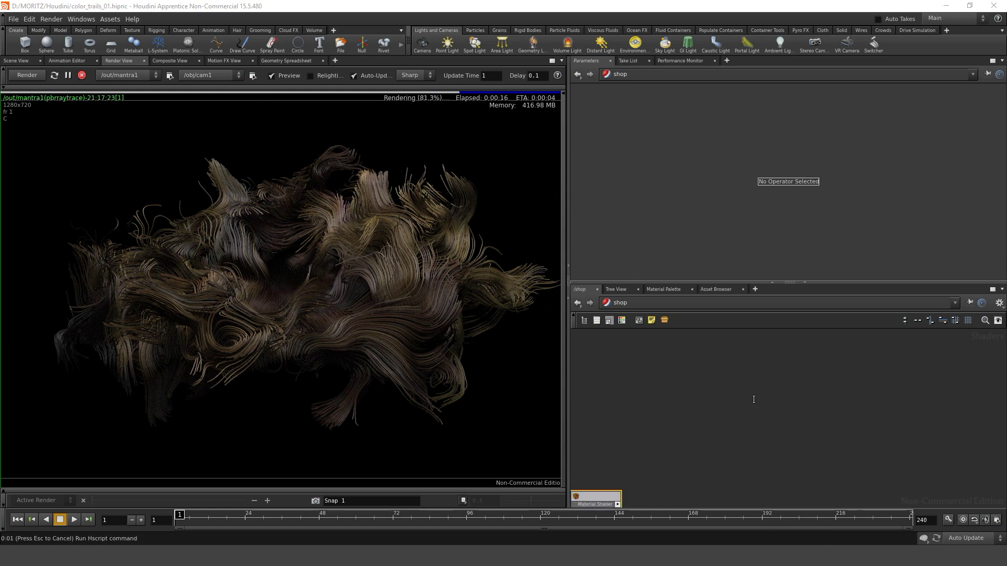
- Assign /shop/mantrasurface1 as geo1's material
left_click(620, 303)
left_click(635, 337)
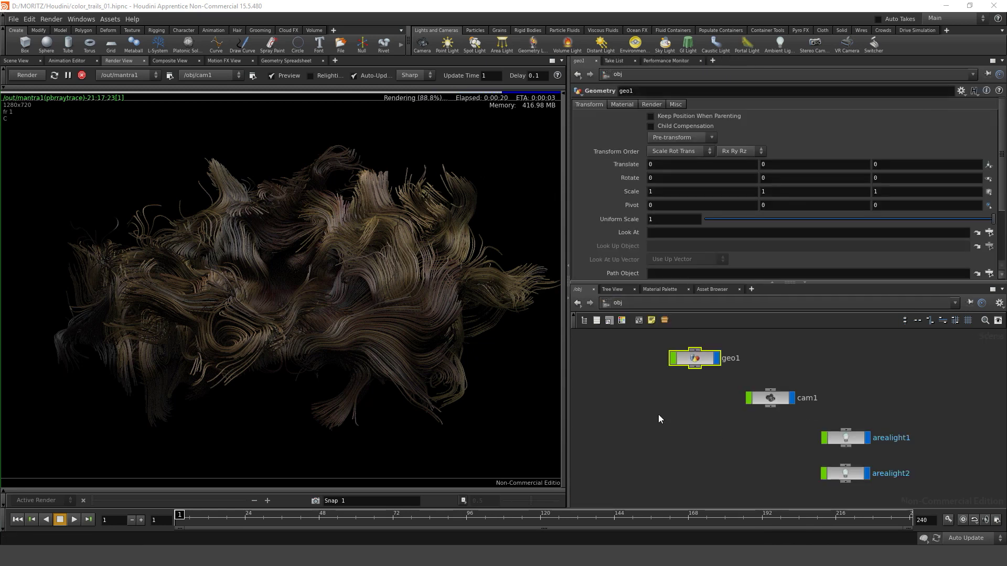
left_click_drag(658, 415, 720, 347)
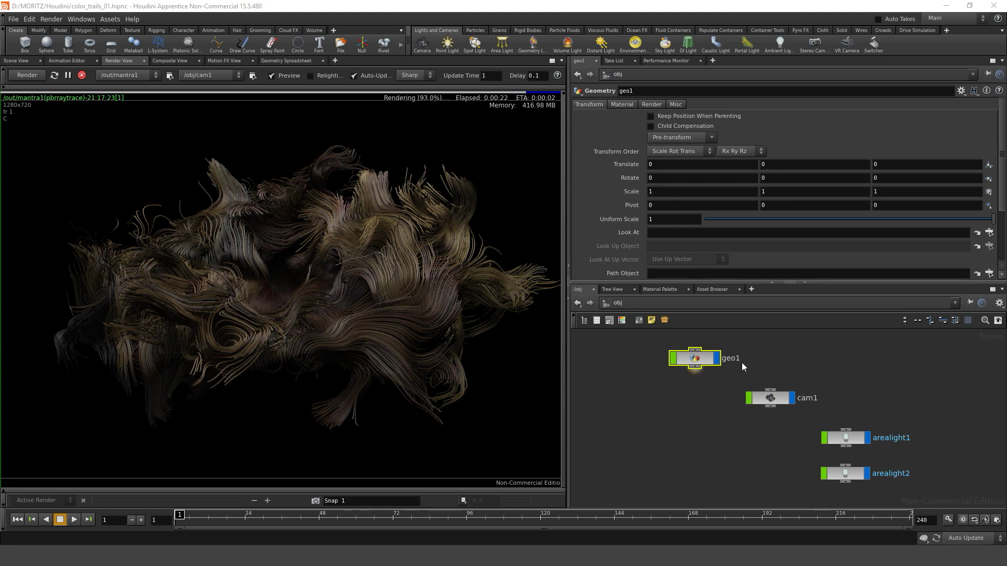
left_click(622, 104)
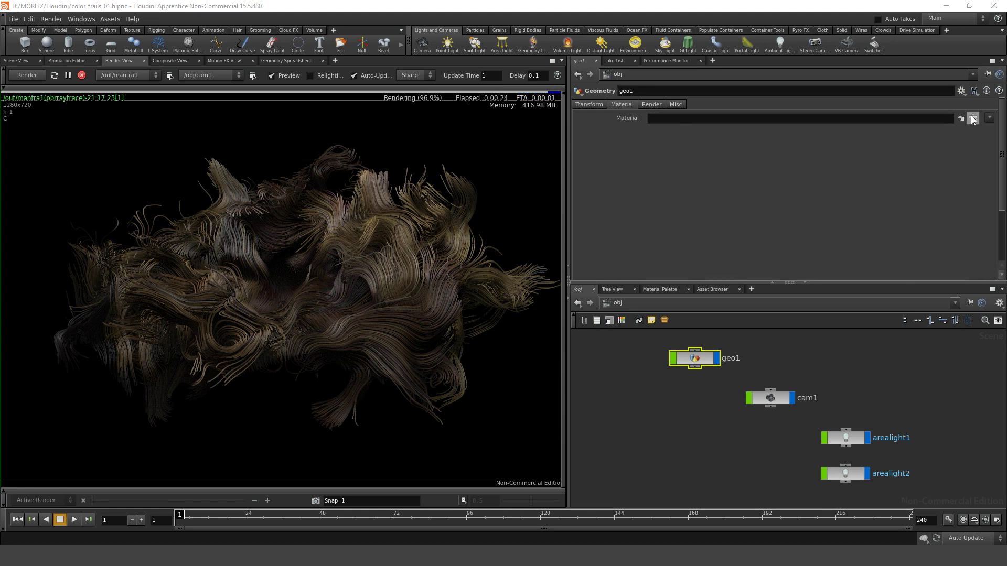
left_click(973, 119)
double_click(913, 72)
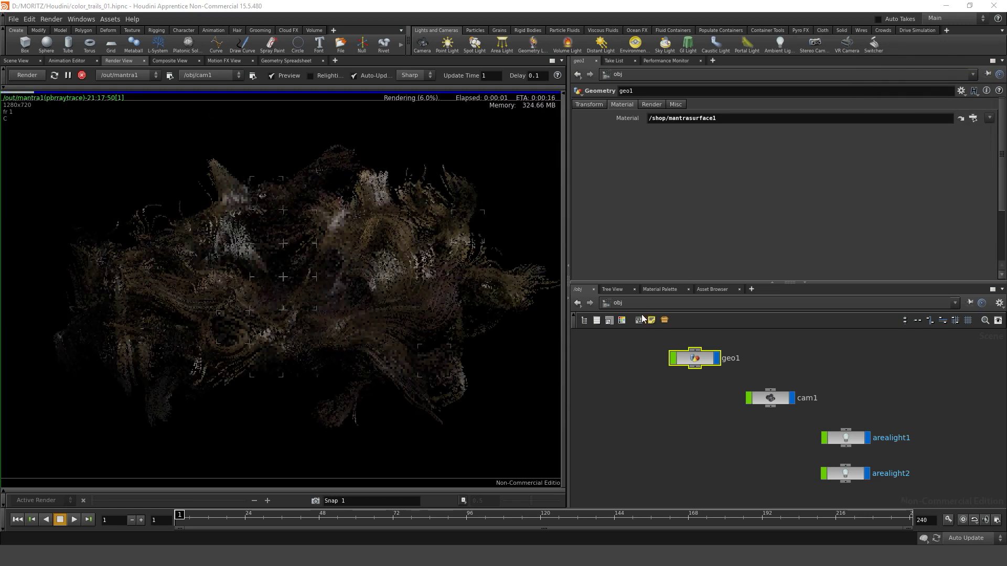
- Set mantrasurface1's base colour to white by raising V to 1 in the Color Editor
left_click(618, 302)
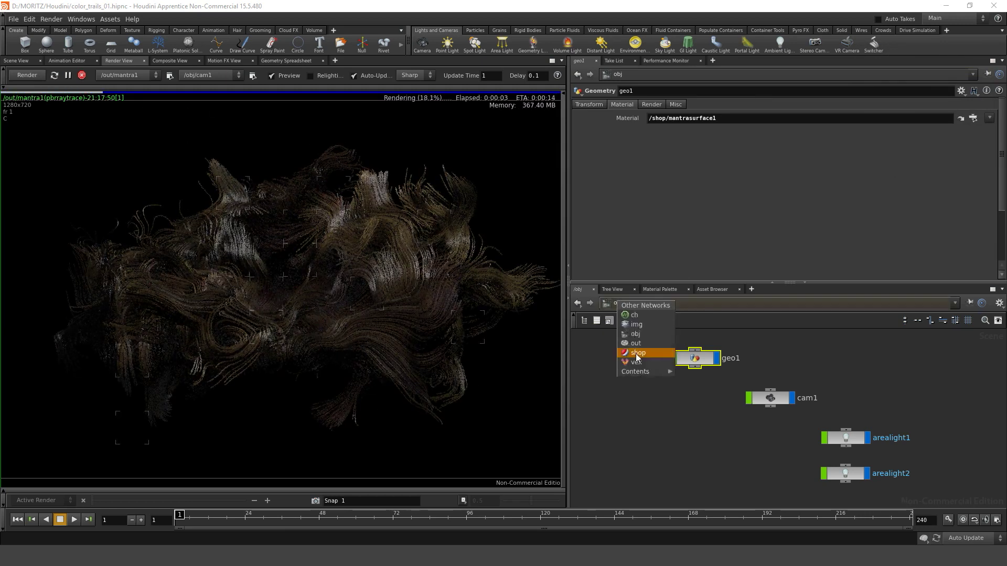
left_click(637, 353)
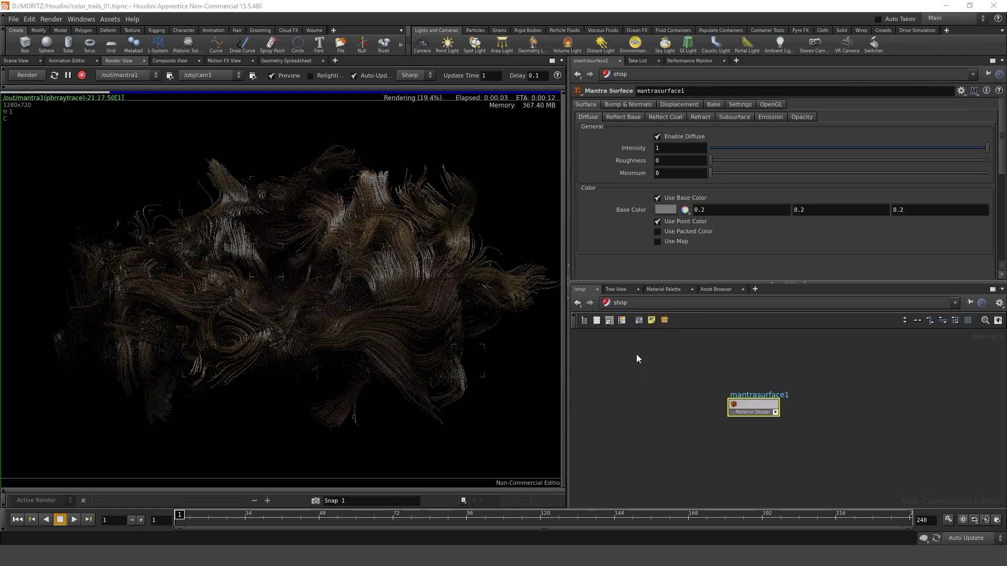
left_click(666, 208)
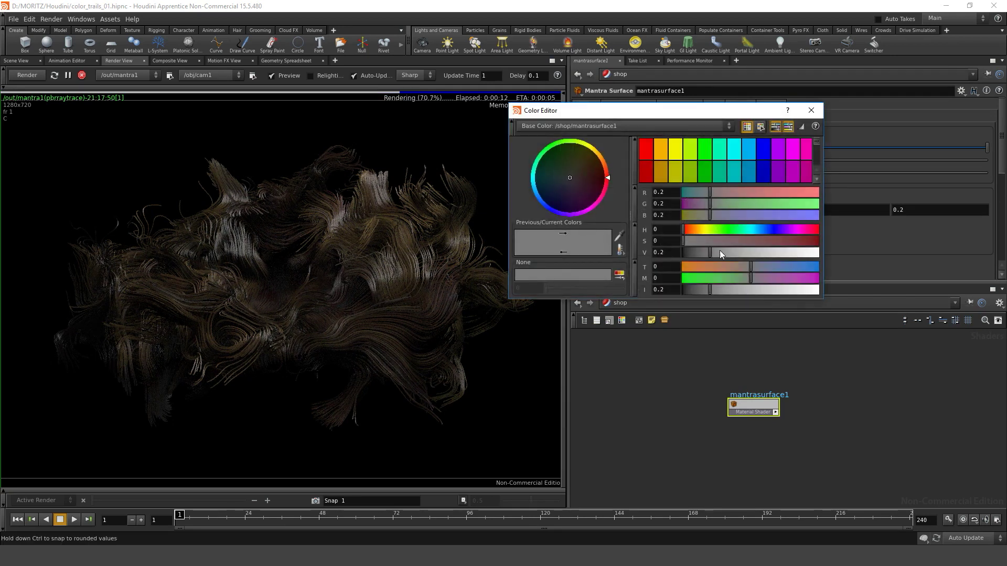
left_click_drag(676, 250, 637, 254)
type("1")
key("Return")
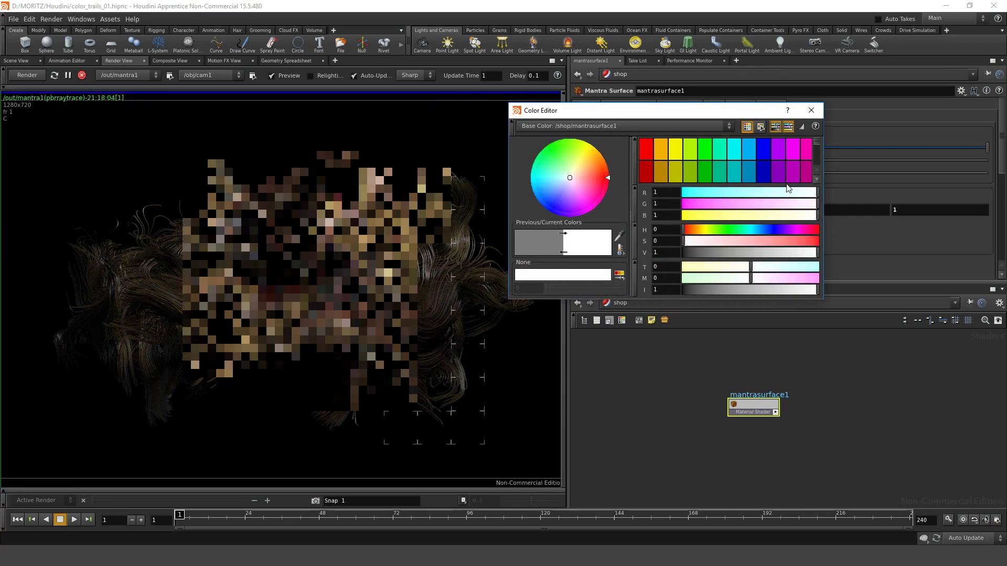
left_click(812, 111)
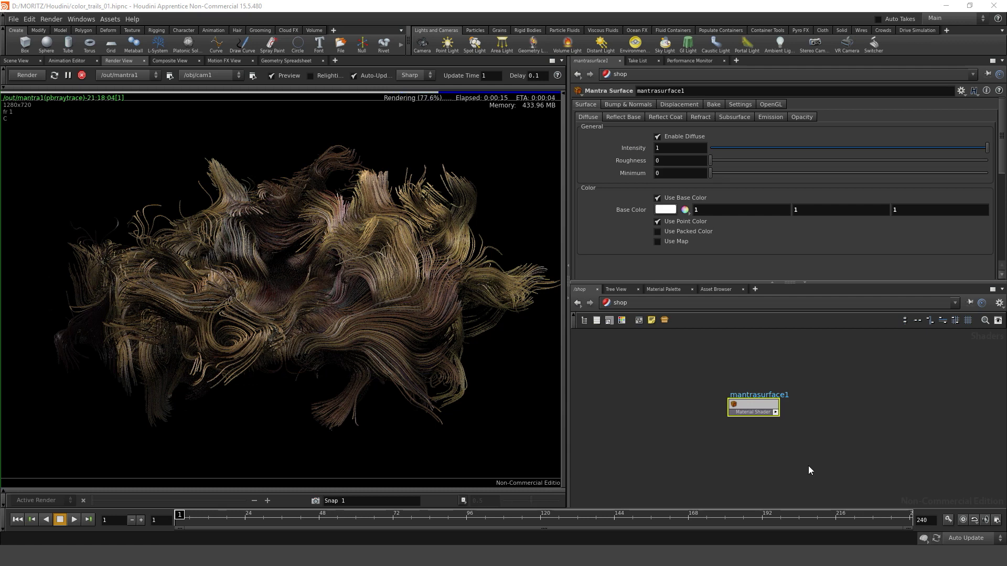
right_click(752, 406)
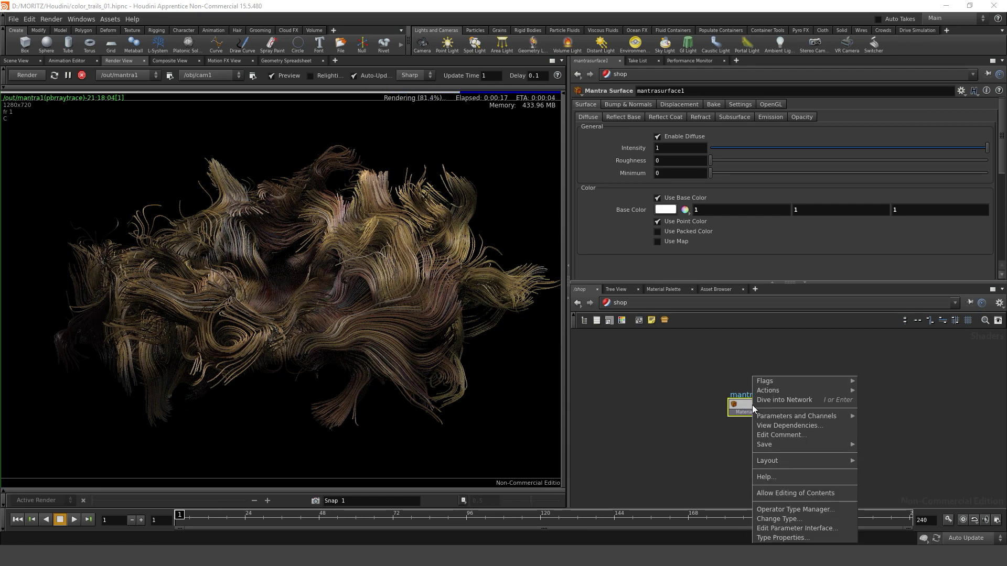
- Allow editing of mantrasurface1's contents and bring its surfaceModel node into view
left_click(813, 495)
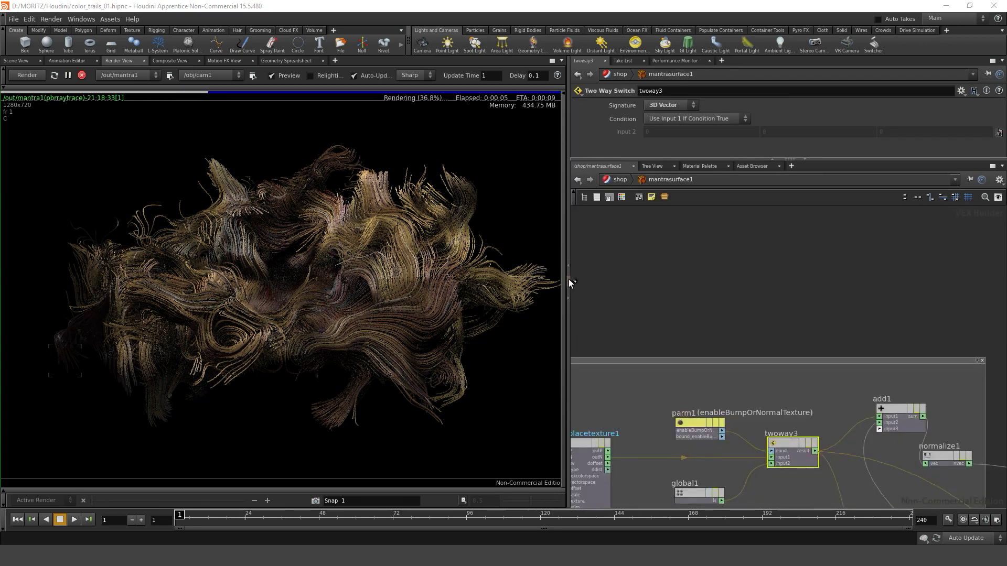
left_click_drag(572, 283, 299, 284)
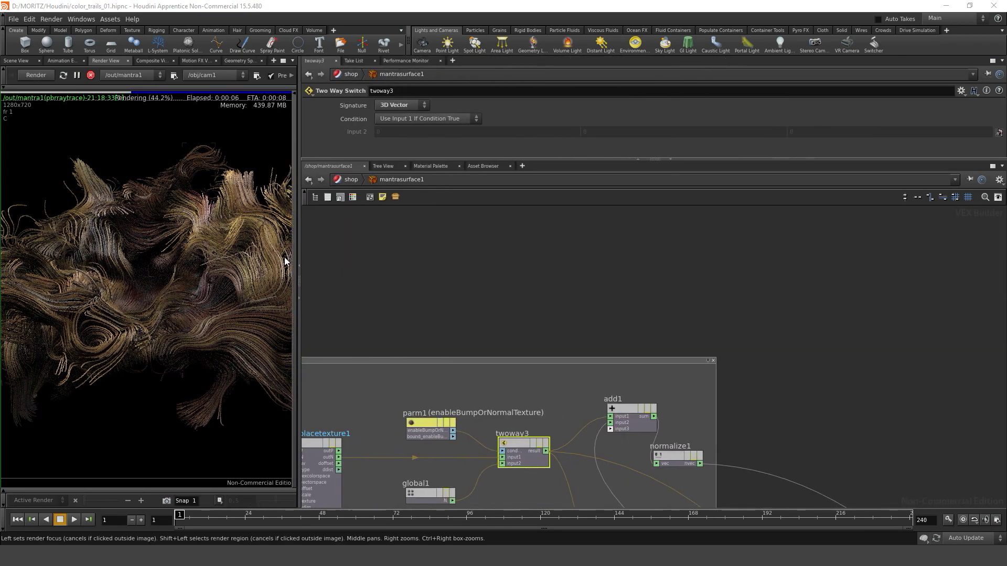
scroll(671, 358, "down", 3)
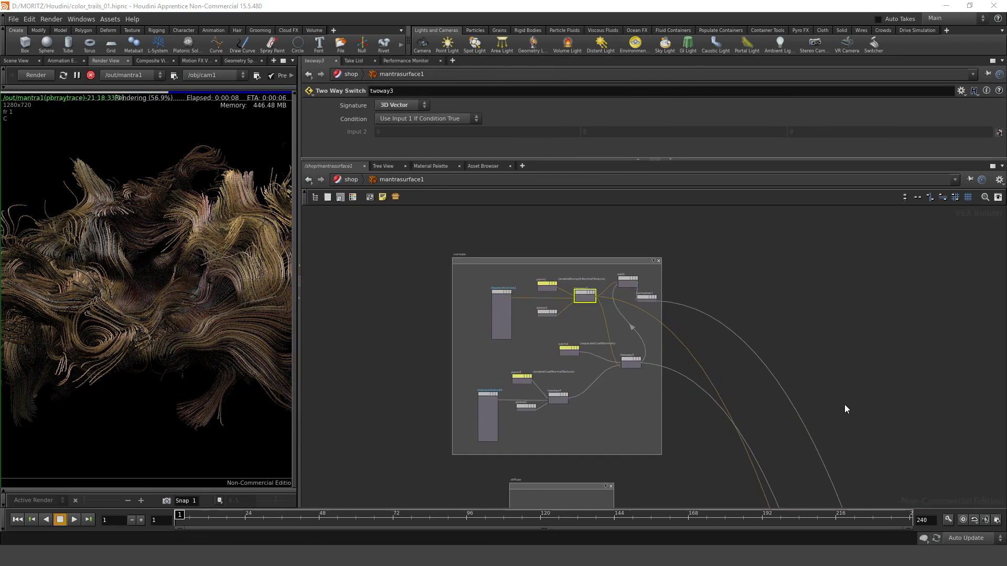
scroll(826, 413, "down", 5)
scroll(826, 418, "up", 5)
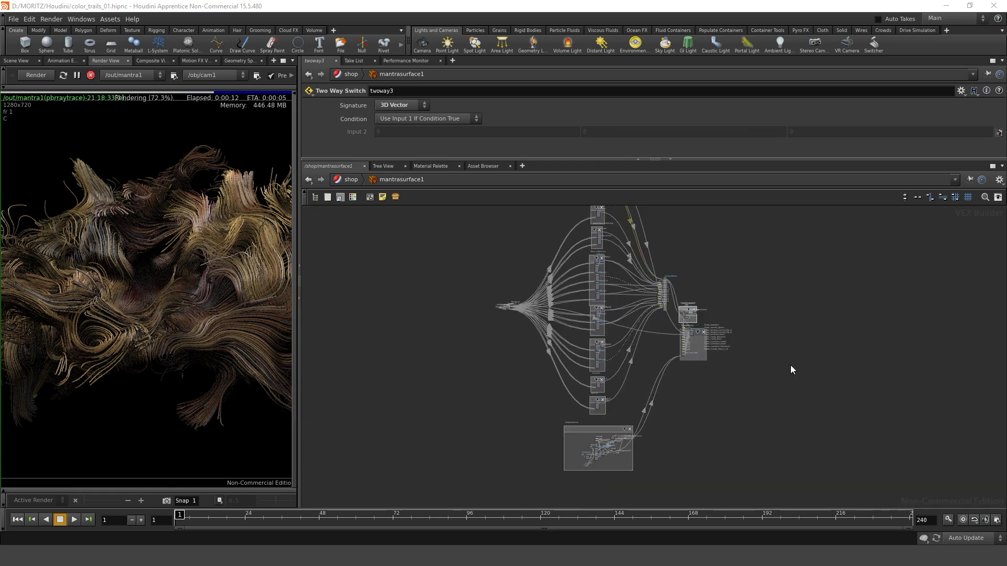
scroll(744, 326, "up", 2)
scroll(744, 327, "up", 2)
middle_click_drag(666, 288, 822, 418)
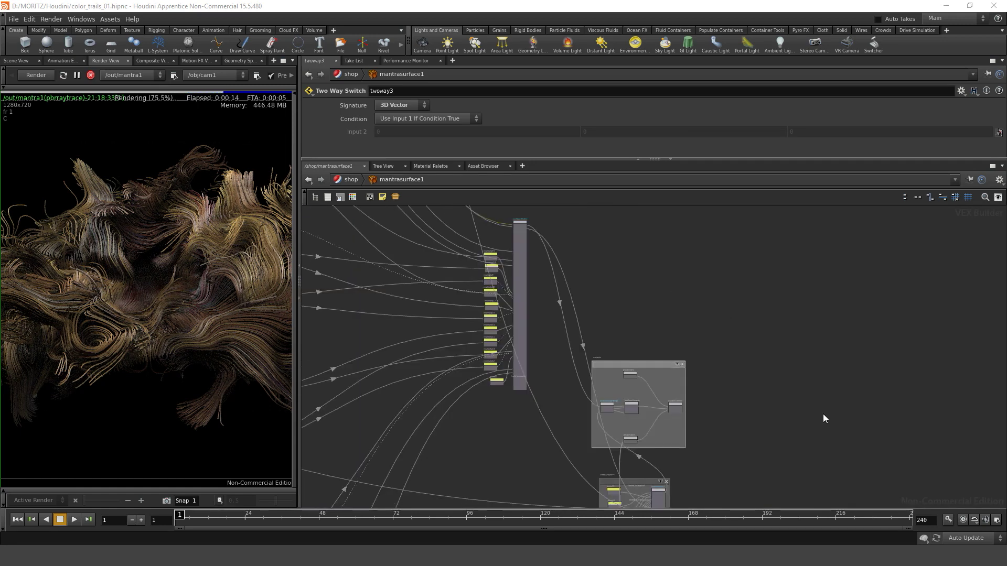
scroll(735, 356, "up", 3)
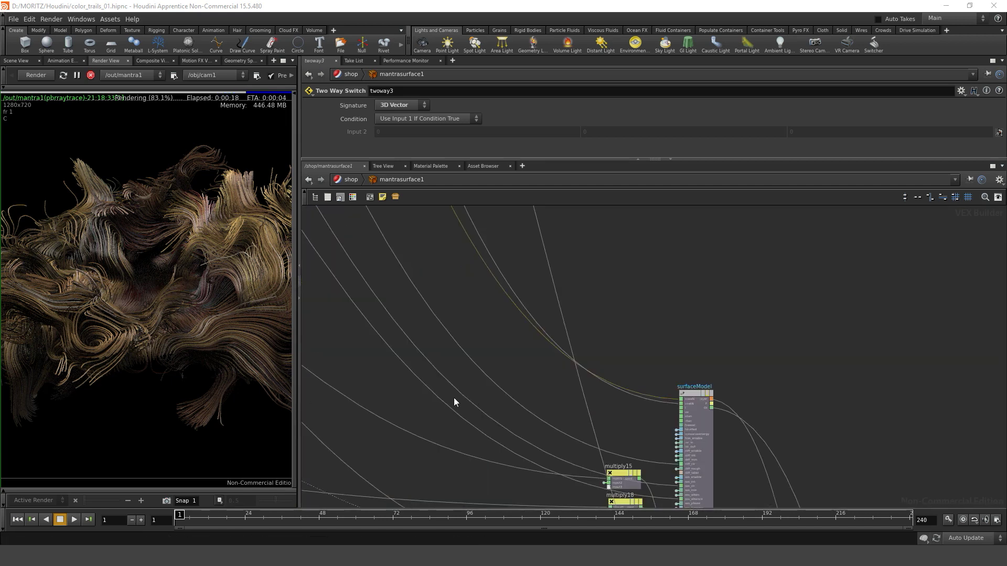
scroll(691, 332, "up", 3)
middle_click_drag(618, 360, 640, 216)
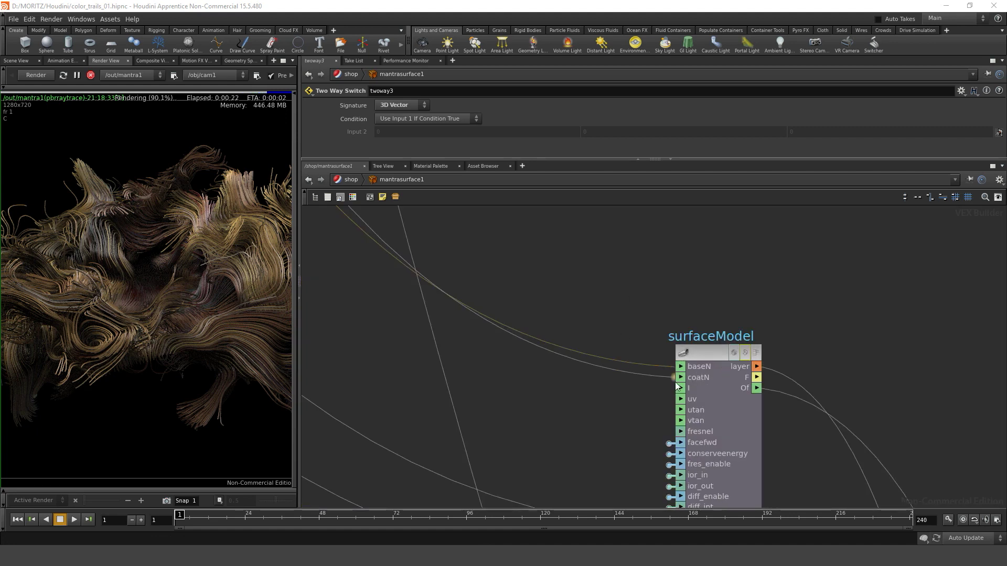
- Add a Hair Normal node, wire hairNn into surfaceModel's baseN, and widen the render view
key("Tab")
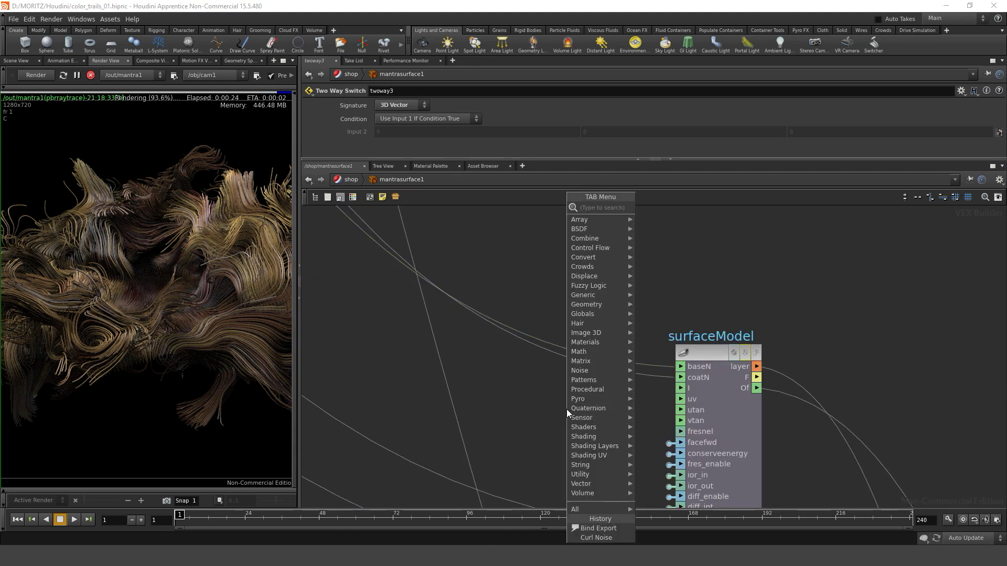
type("hair")
key("Return")
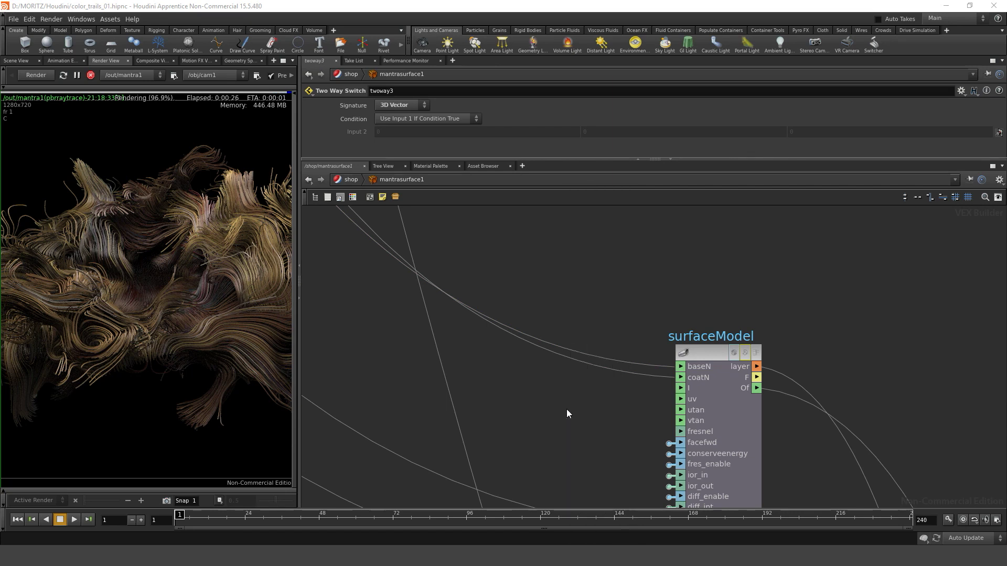
left_click(566, 413)
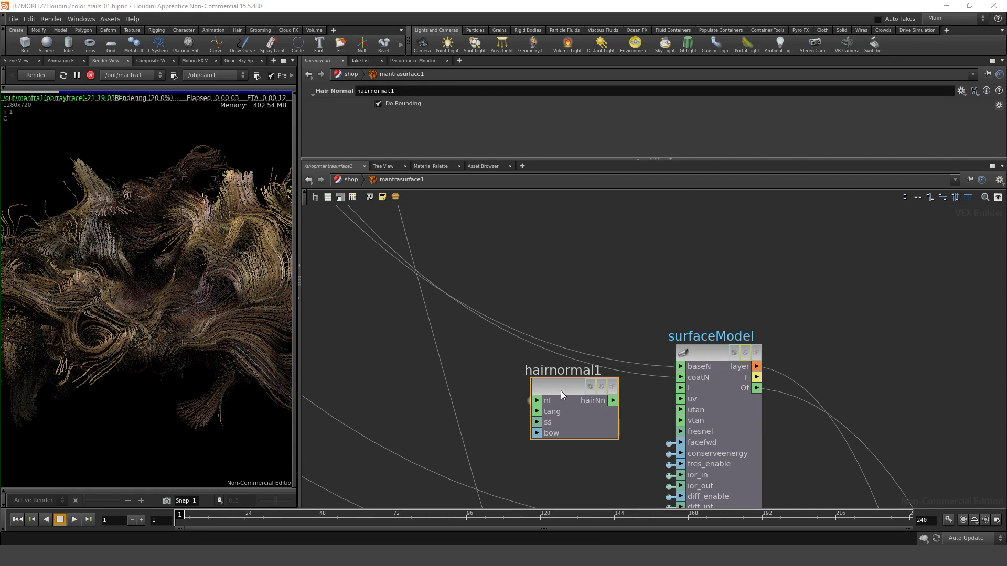
left_click_drag(561, 391, 532, 390)
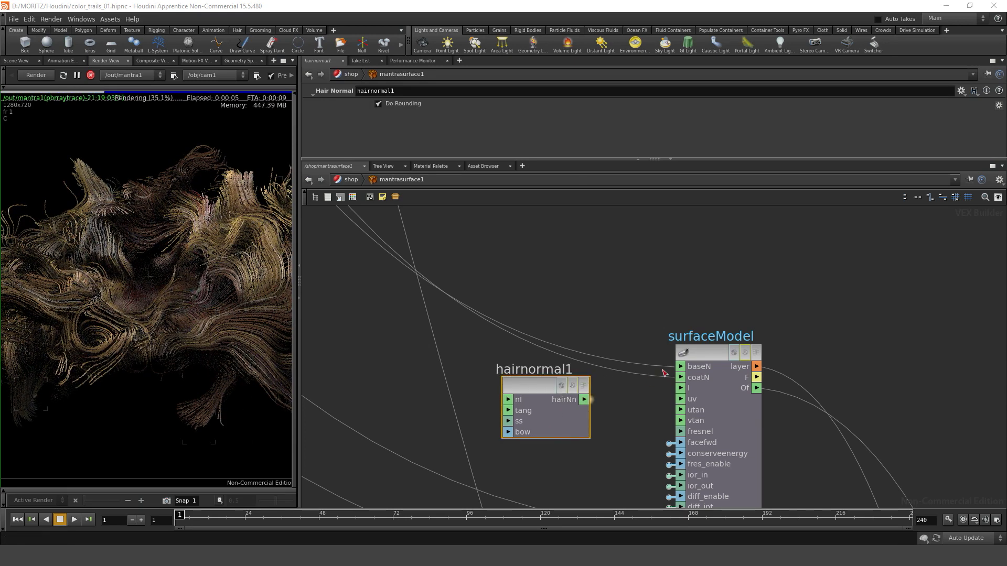
left_click_drag(584, 400, 657, 388)
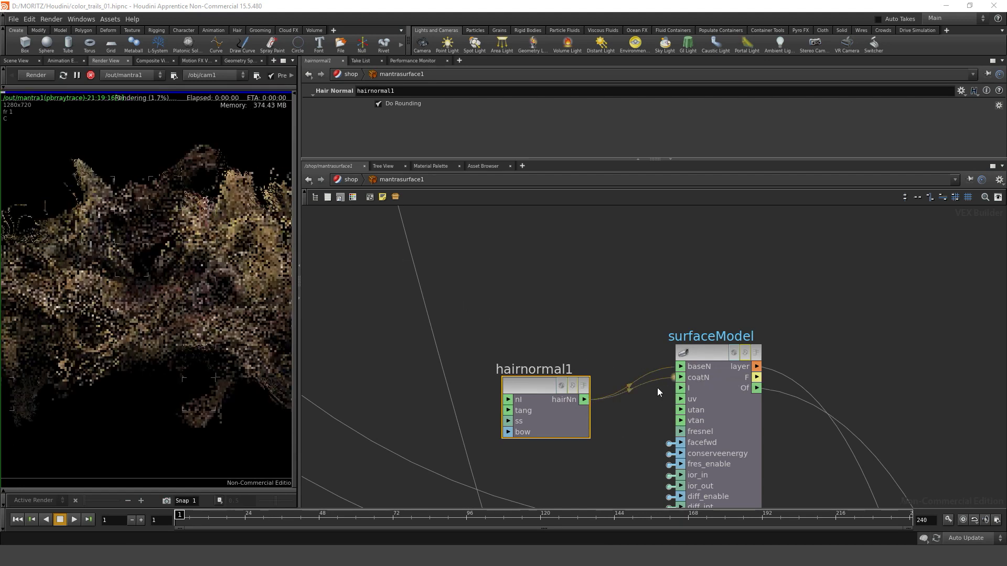
left_click_drag(299, 265, 650, 263)
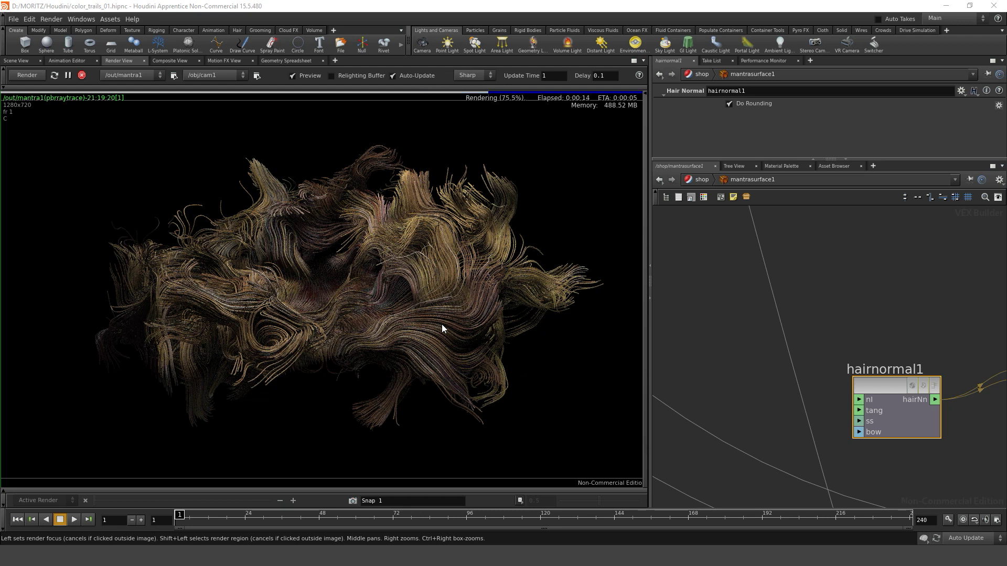
- Back out of the hair-normal network to shop, check the Mantra surface's diffuse settings, then go to /obj
left_click(700, 179)
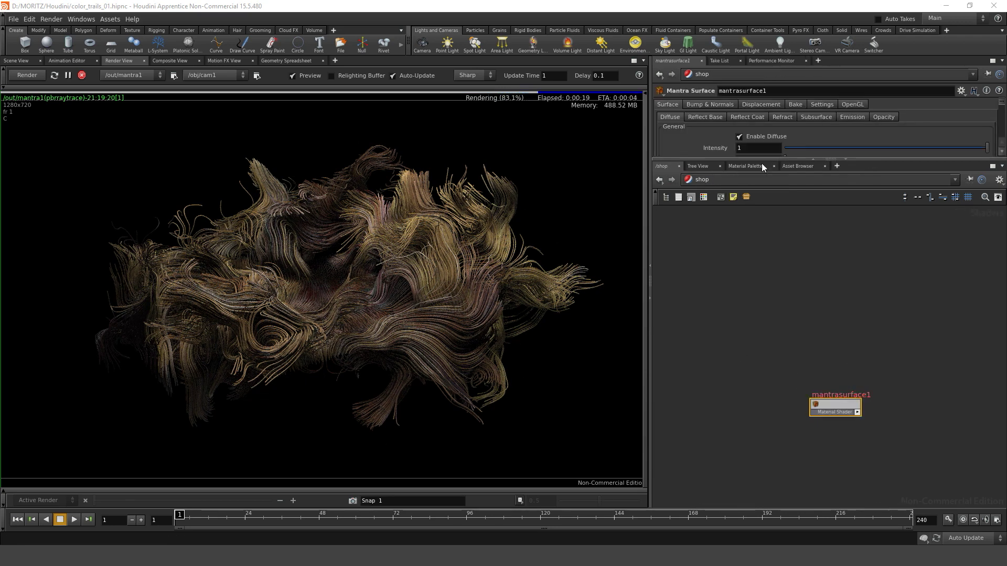
left_click_drag(761, 158, 761, 325)
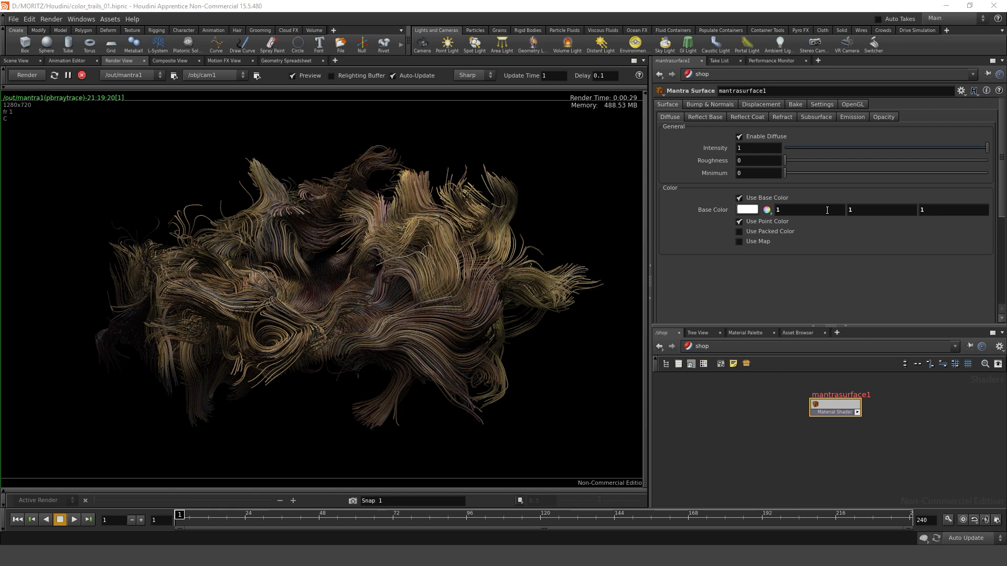
left_click(700, 348)
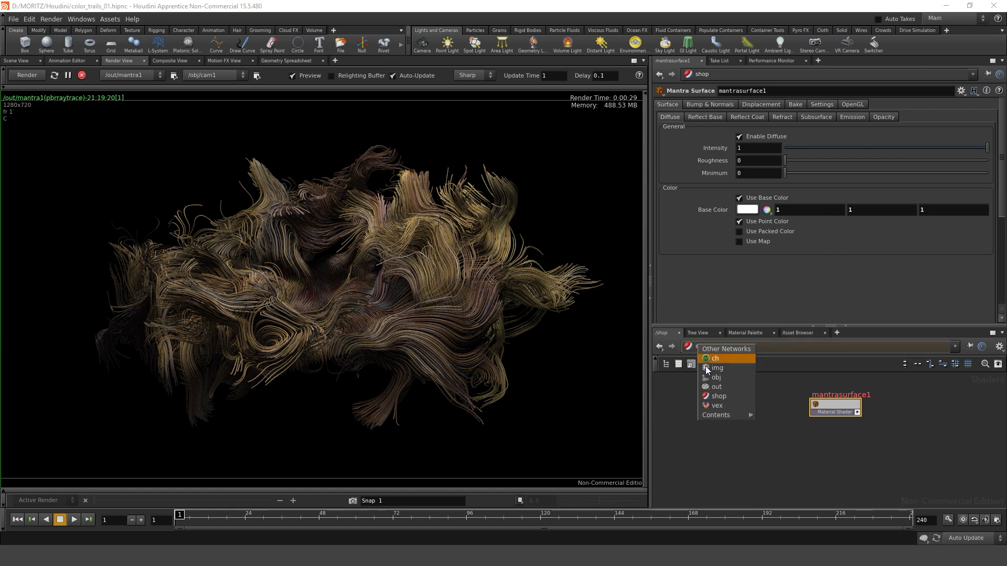
left_click(713, 376)
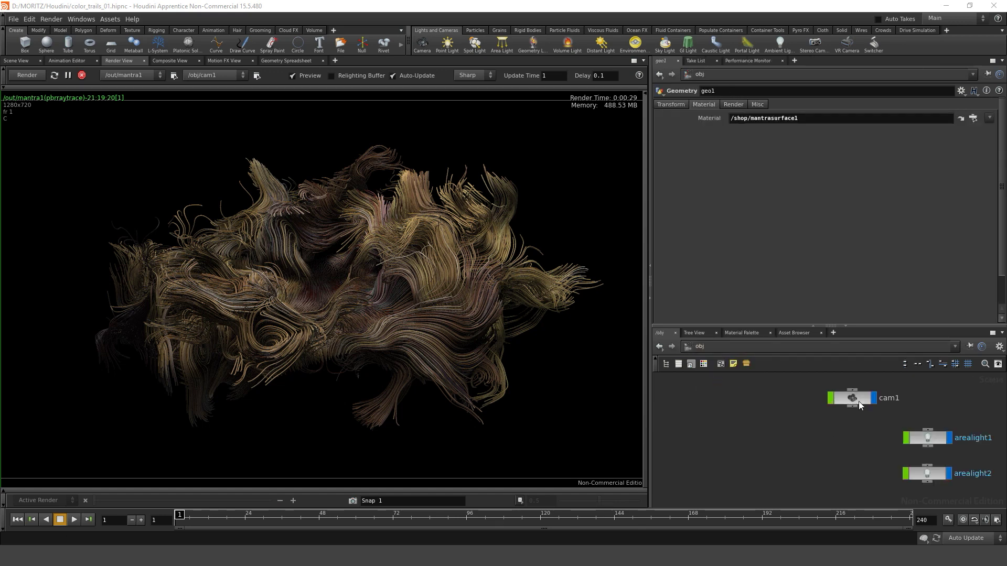
scroll(858, 401, "up", 2)
- Inside geo1, make scatter1 force a total count of 100000 points
double_click(780, 417)
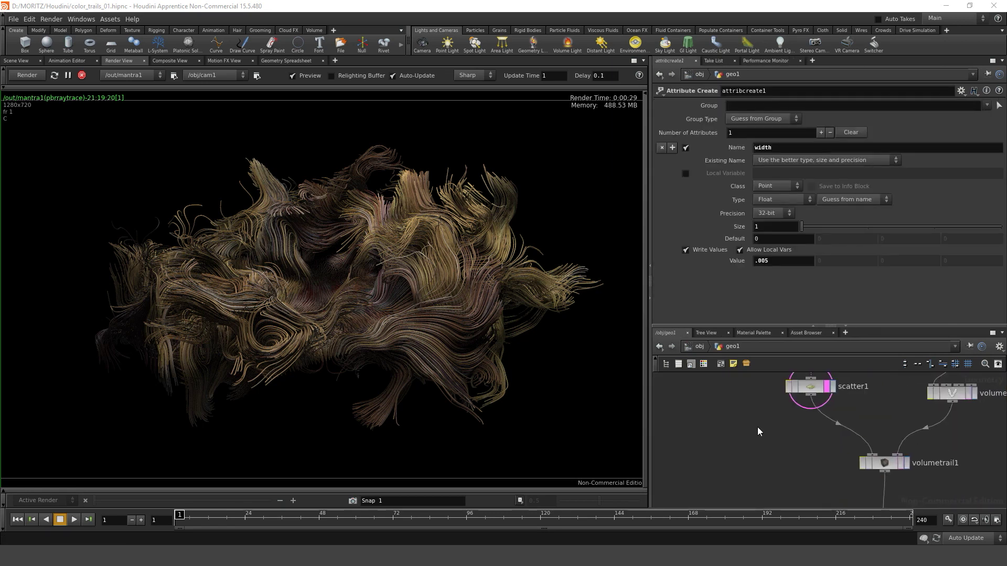
left_click(847, 443)
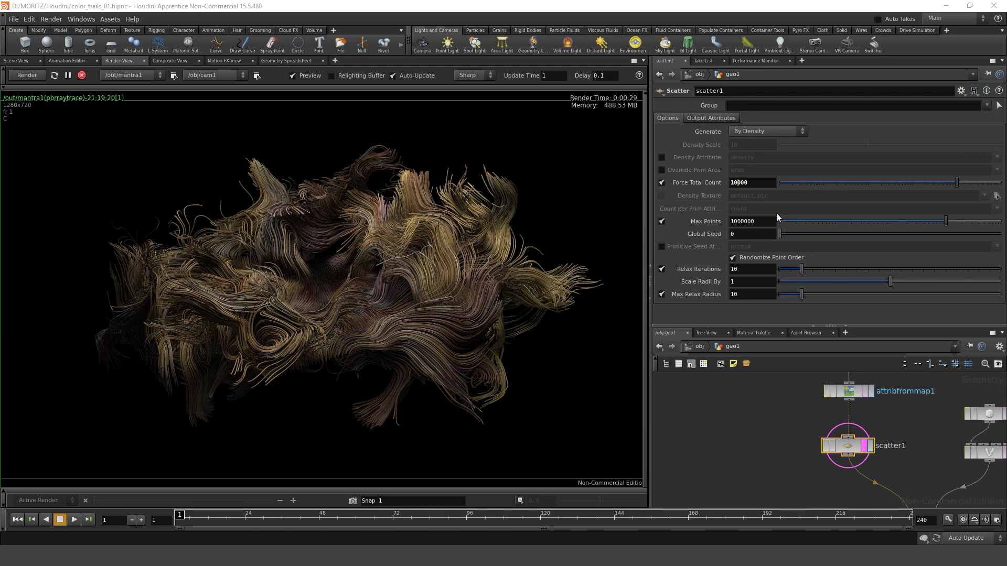
type("0")
key("Return")
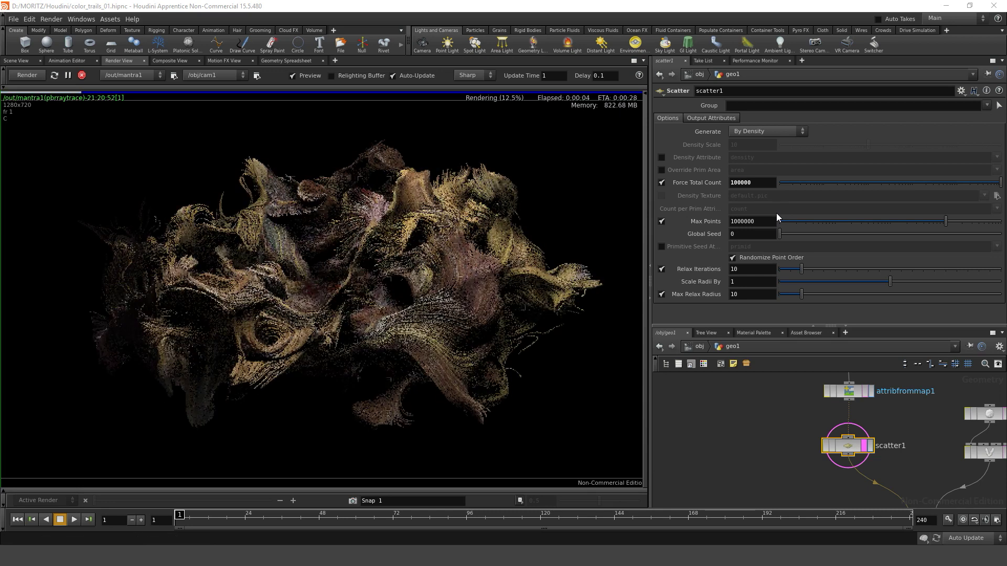
- Thin the strands by setting attribcreate1's width value to .003
middle_click_drag(758, 415, 727, 382)
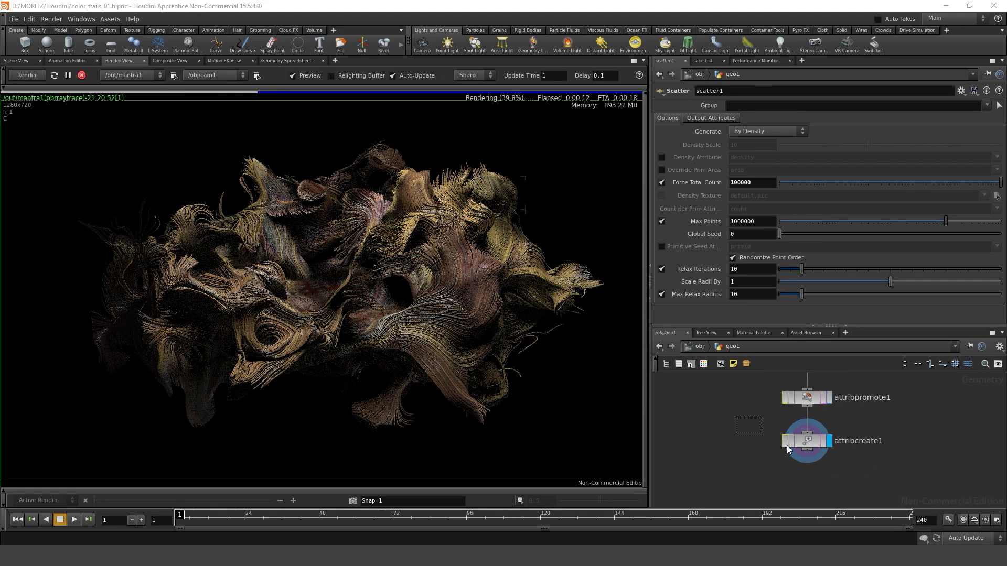
left_click(807, 442)
left_click(784, 261)
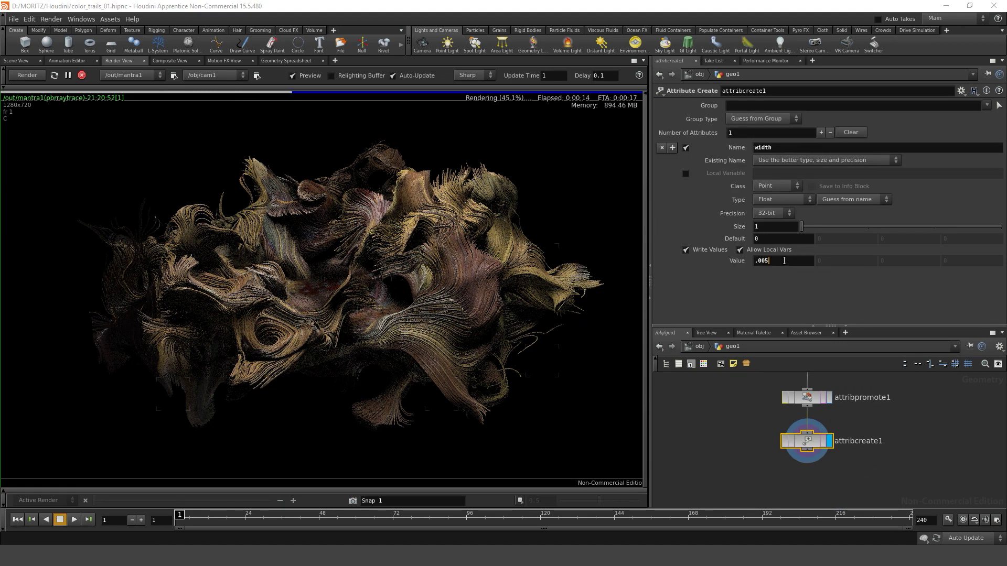
key("BackSpace")
type("3")
key("Return")
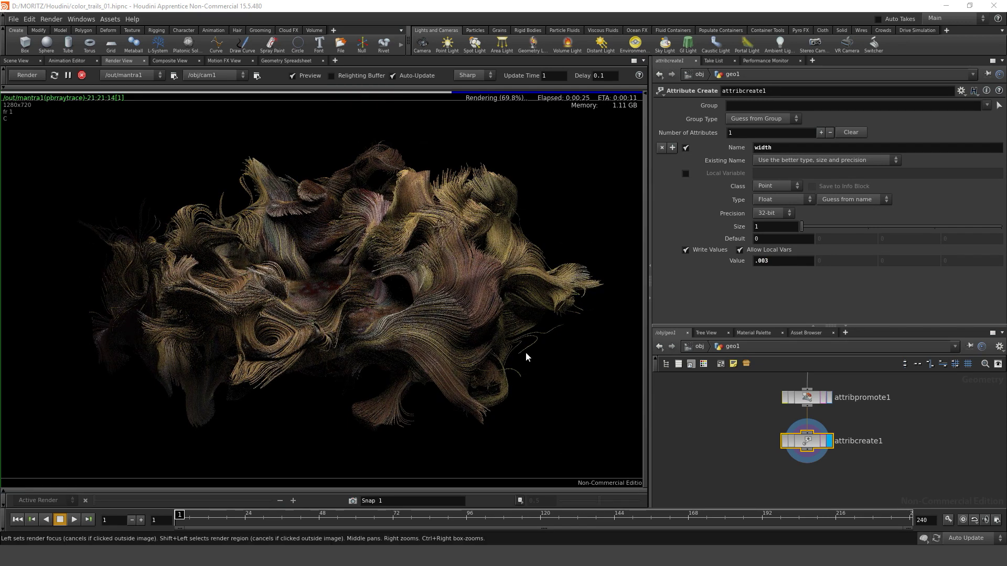
- Return to the /obj network and select arealight2
left_click(698, 347)
middle_click_drag(890, 459, 833, 393)
left_click_drag(796, 461, 904, 481)
- Set arealight2's intensity to 10
left_click(753, 165)
type("0")
key("Return")
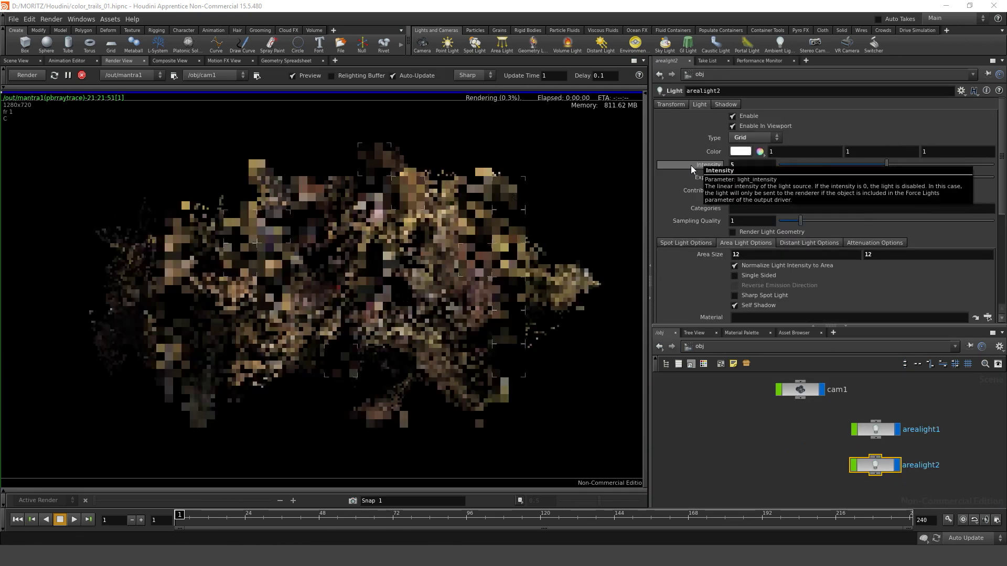
key("ctrl+z")
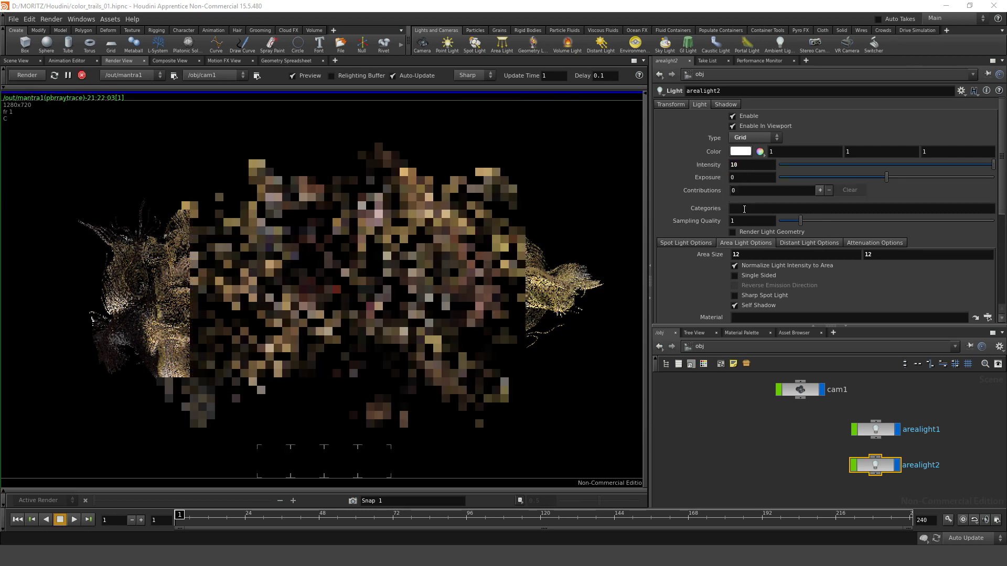
- Set arealight1's intensity to 20, then go back inside geo1
left_click_drag(955, 414, 886, 426)
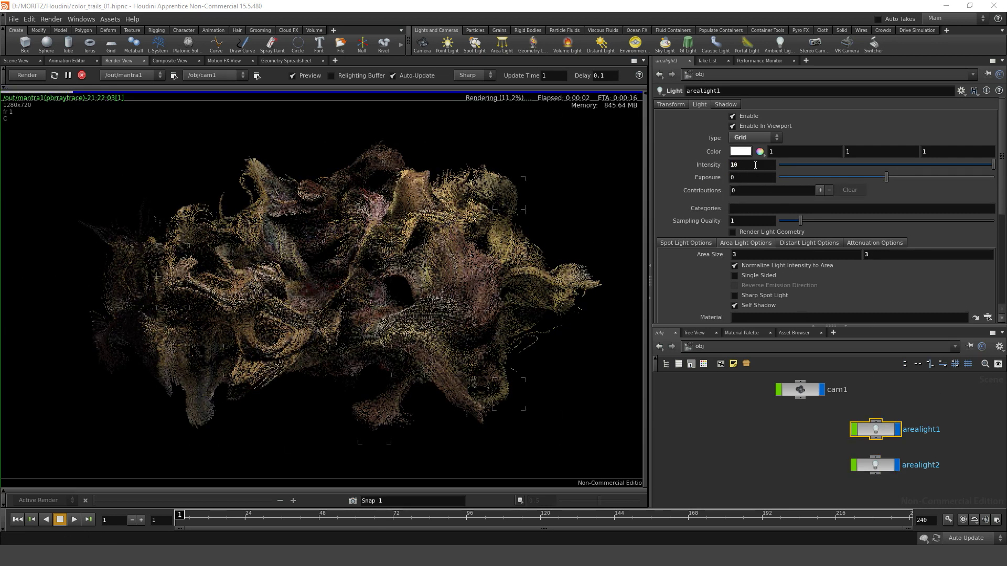
type("20")
key("Return")
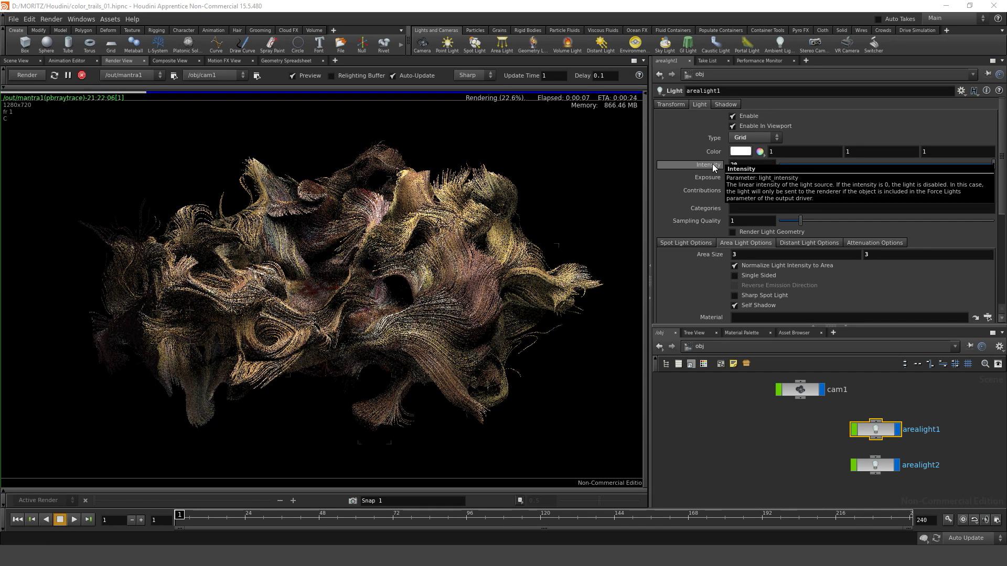
left_click_drag(698, 376, 753, 400)
double_click(753, 401)
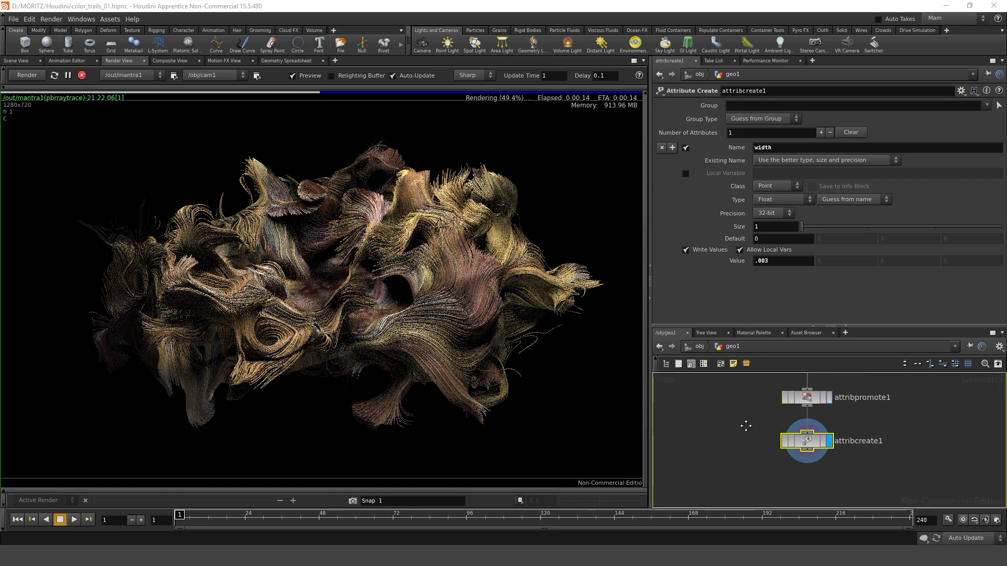
middle_click_drag(747, 423, 733, 565)
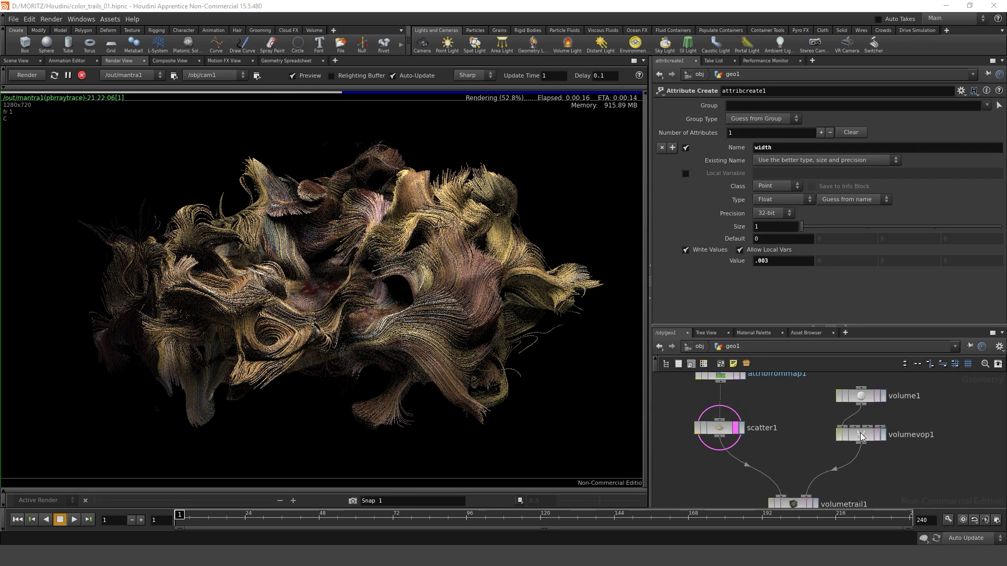
left_click(860, 432)
double_click(861, 435)
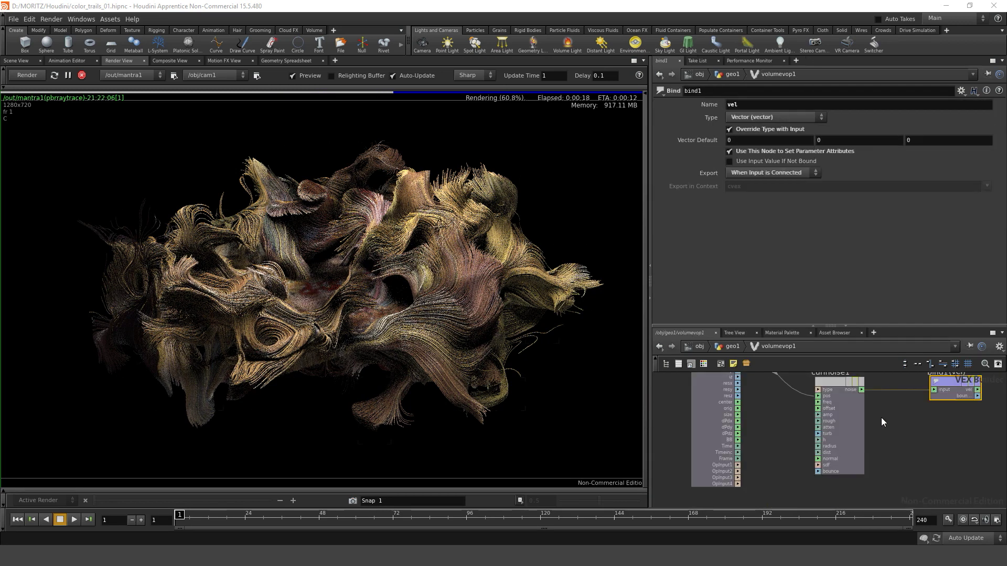
left_click(831, 384)
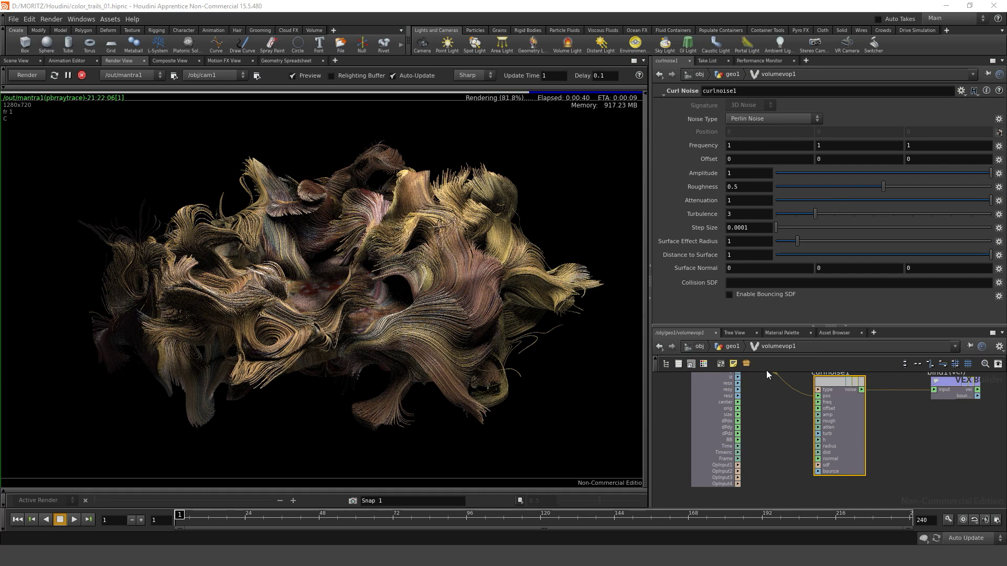
left_click(728, 347)
- Switch volumetrail1's Advection Method from distance to Advect by Time
left_click(797, 474)
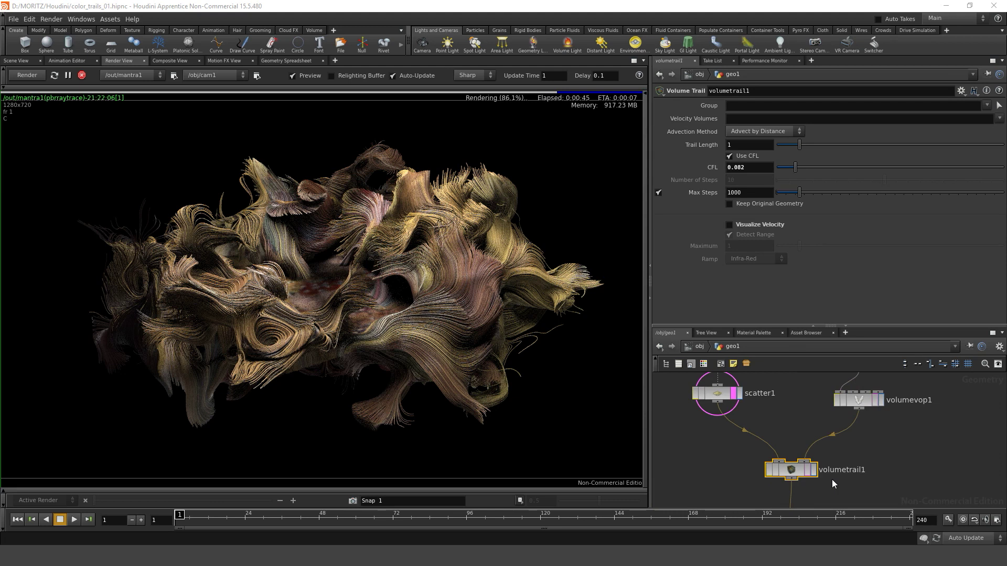
left_click(775, 133)
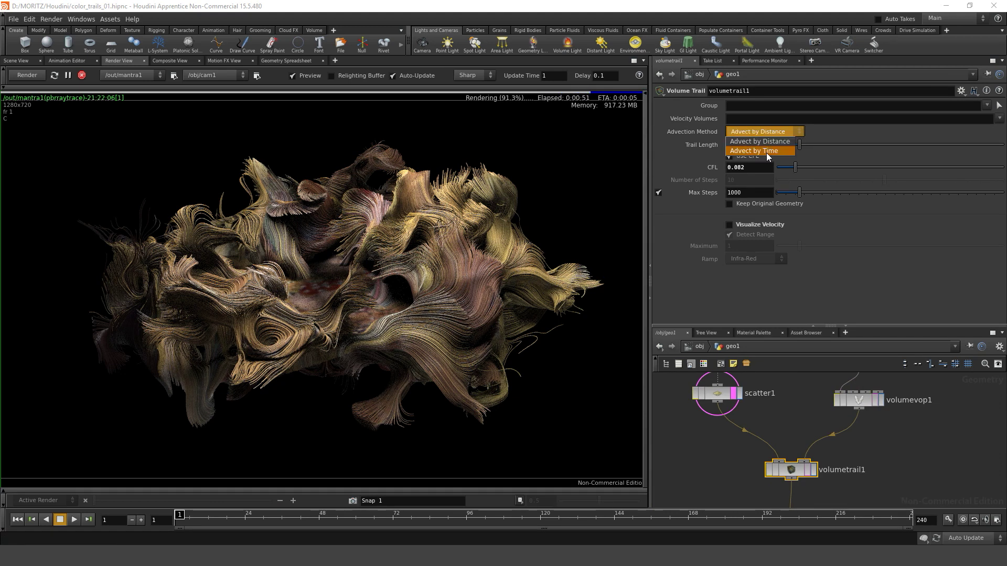
left_click(763, 151)
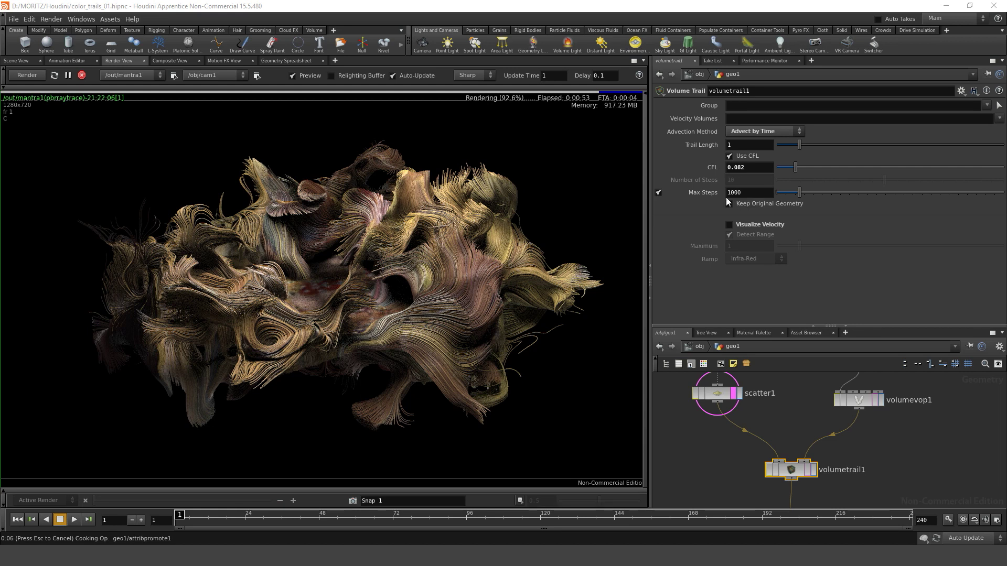
mouse_move(783, 208)
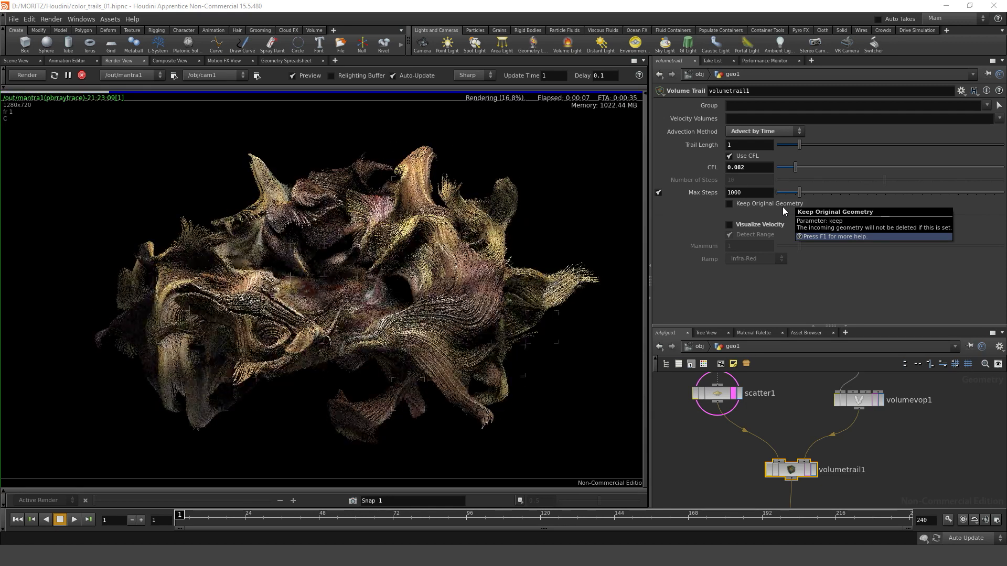
scroll(717, 431, "down", 2)
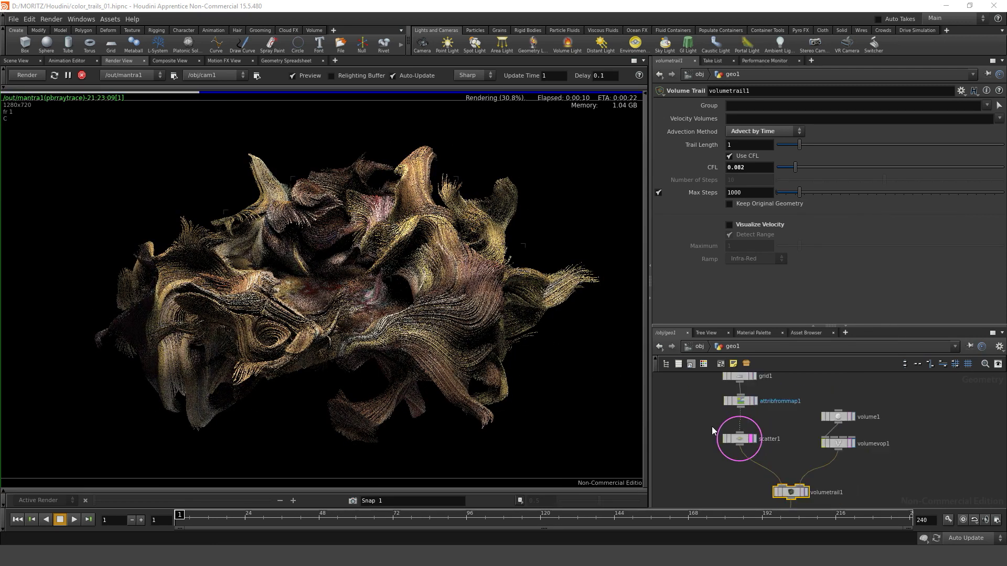
middle_click_drag(717, 431, 740, 469)
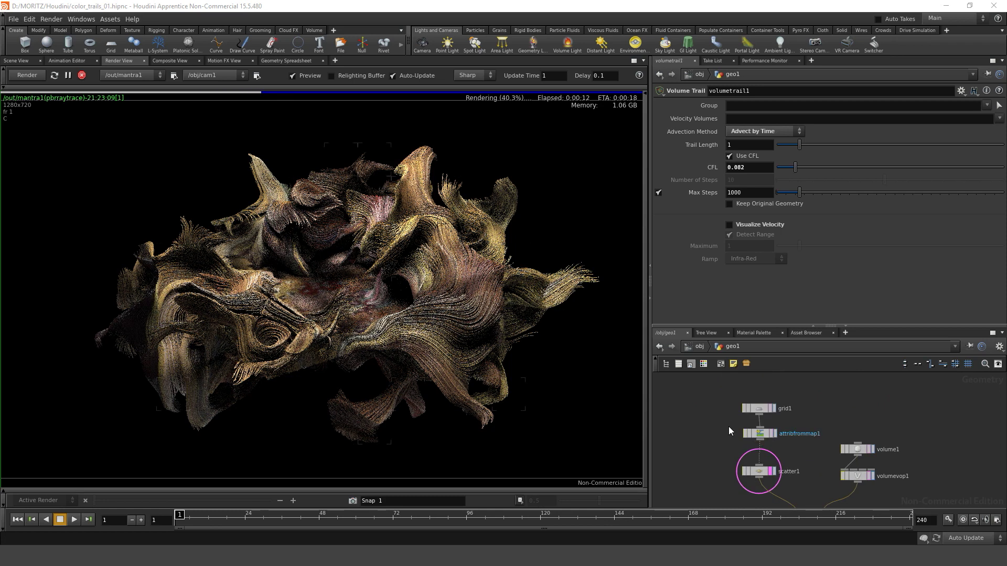